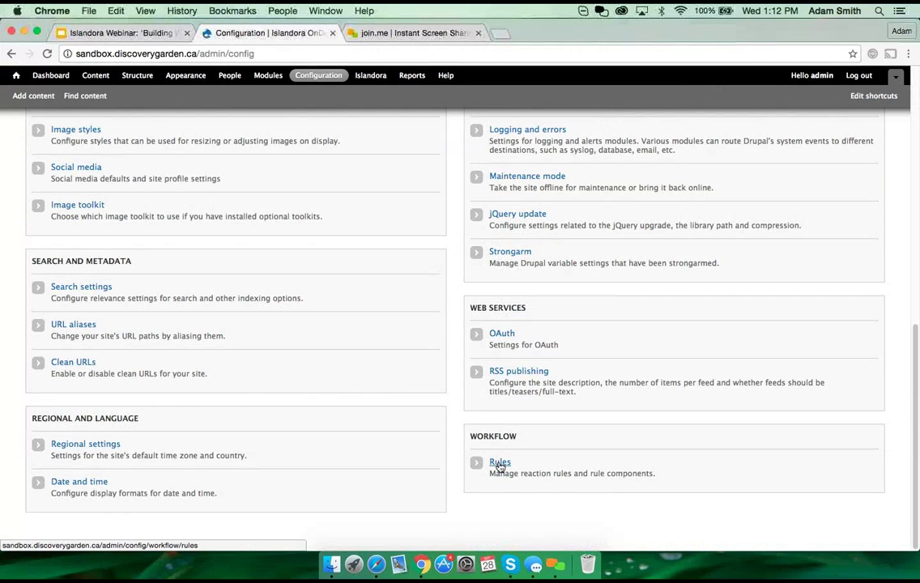
Step: Open the Rules page under Workflow to see the active and inactive reaction rules
left_click(500, 467)
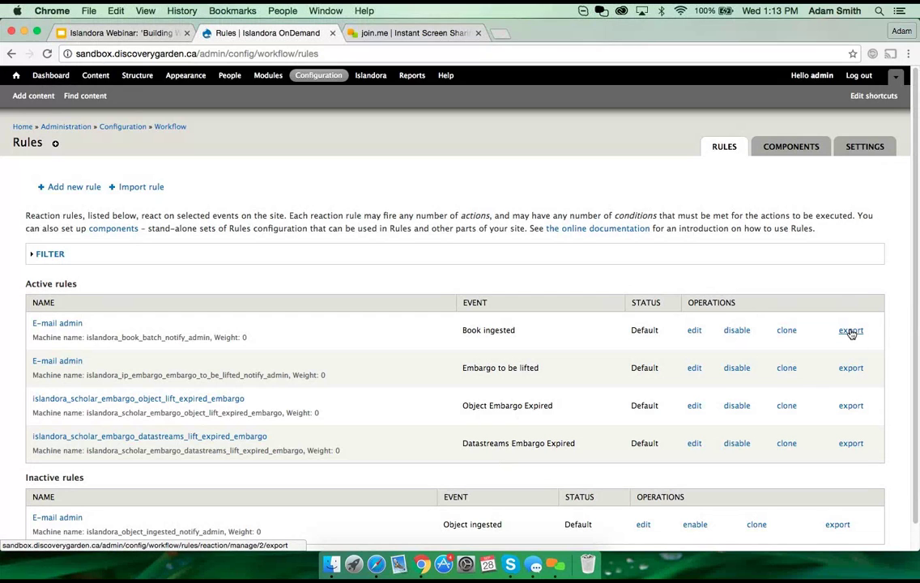
Step: View the book-ingest 'E-mail admin' rule's export code, then open the empty Import rule page
left_click(851, 331)
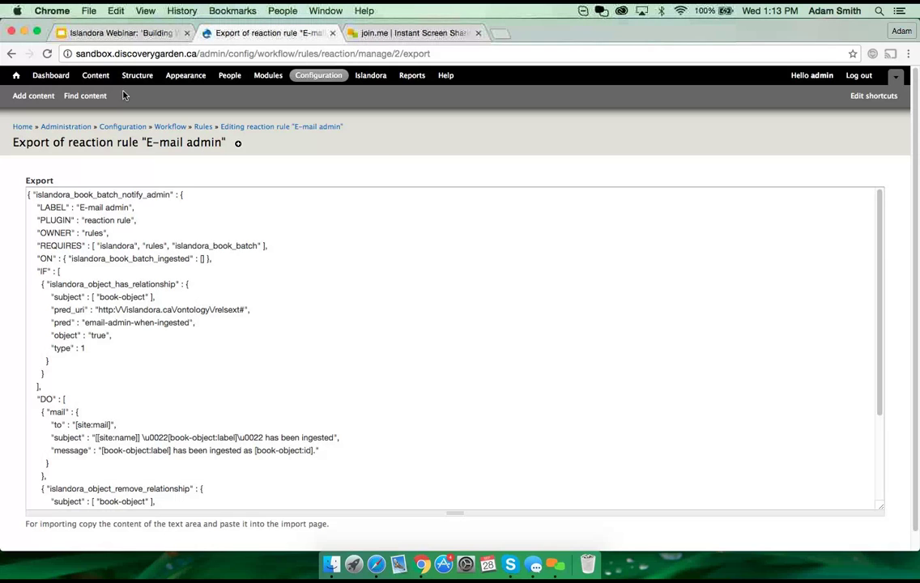
left_click(10, 53)
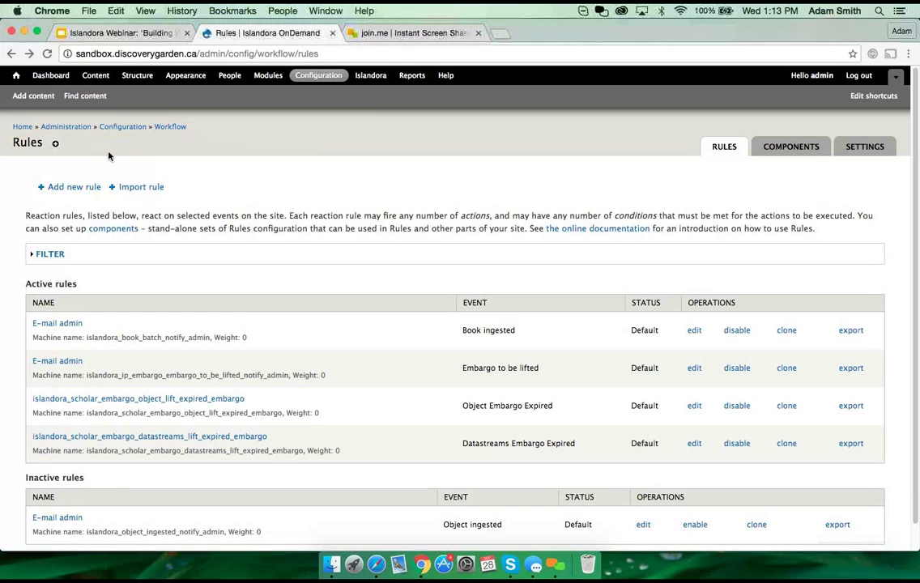
left_click(145, 191)
left_click(173, 233)
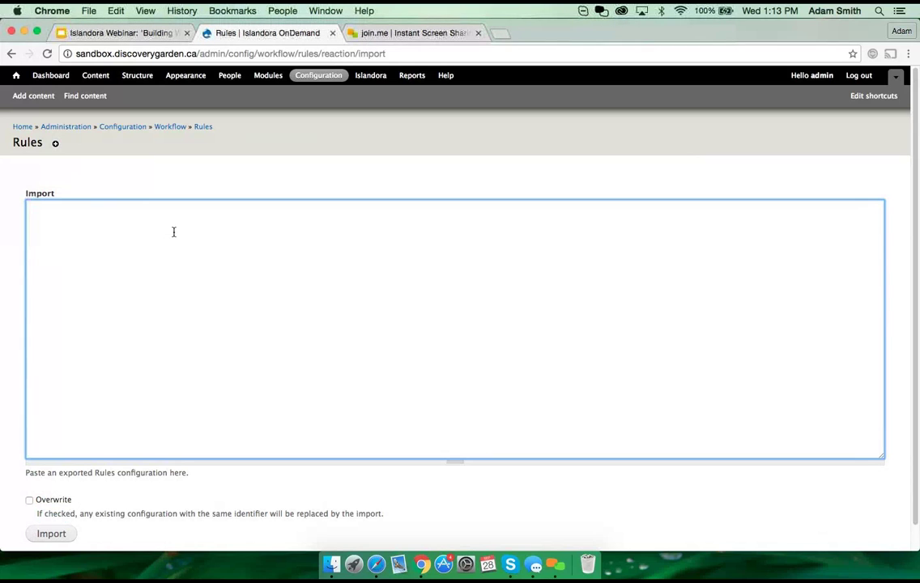
Step: Go back from the Import page to the Rules listing
left_click(12, 55)
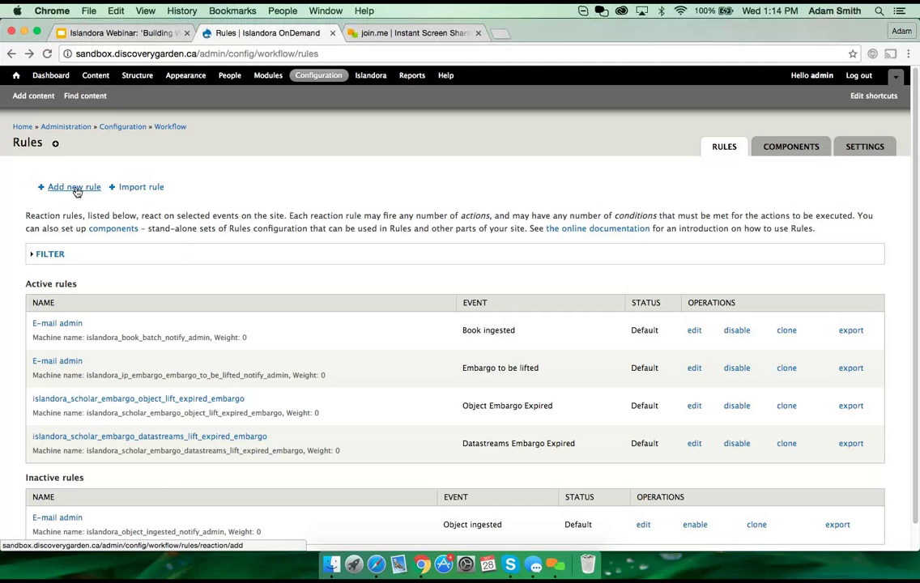
Step: Add a new reaction rule named 'Email Administrator on OBJ Ingested'
left_click(75, 188)
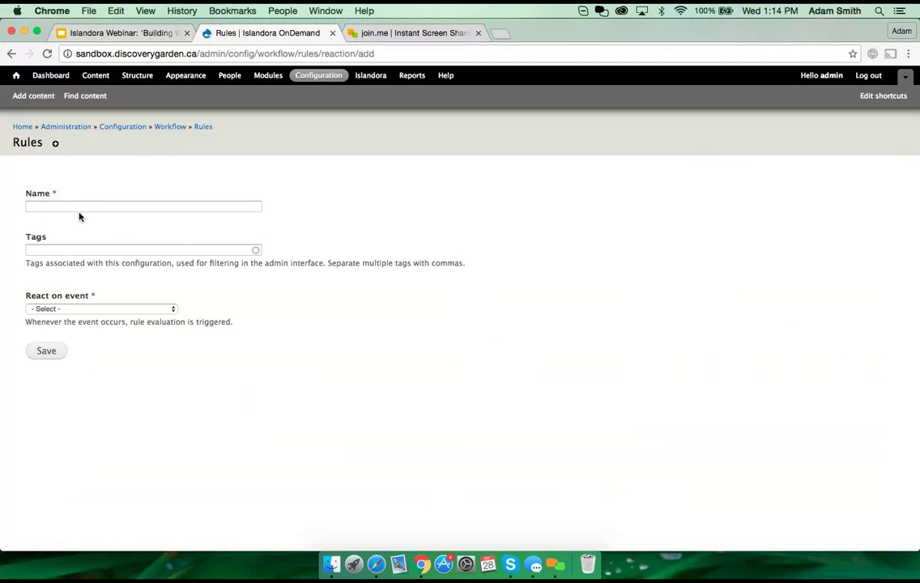
left_click(77, 204)
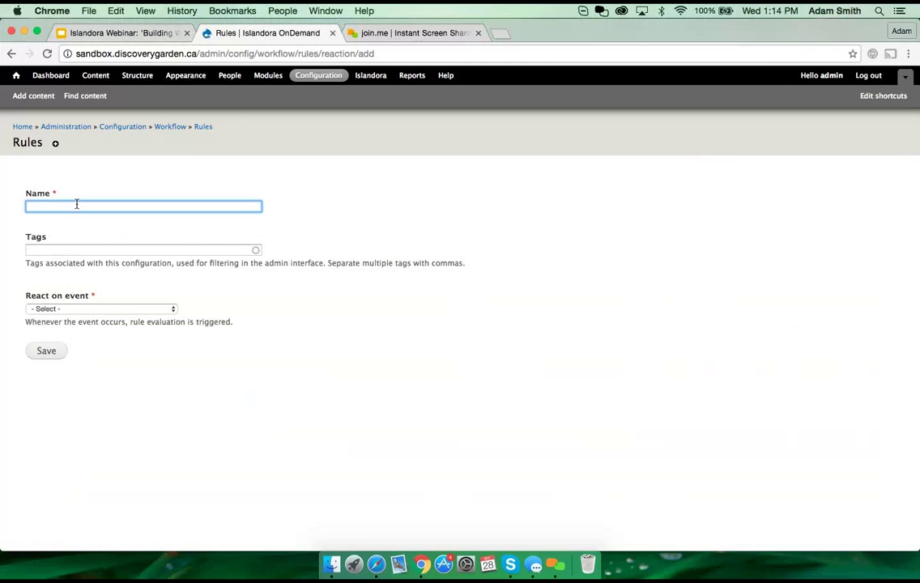
type("Email ")
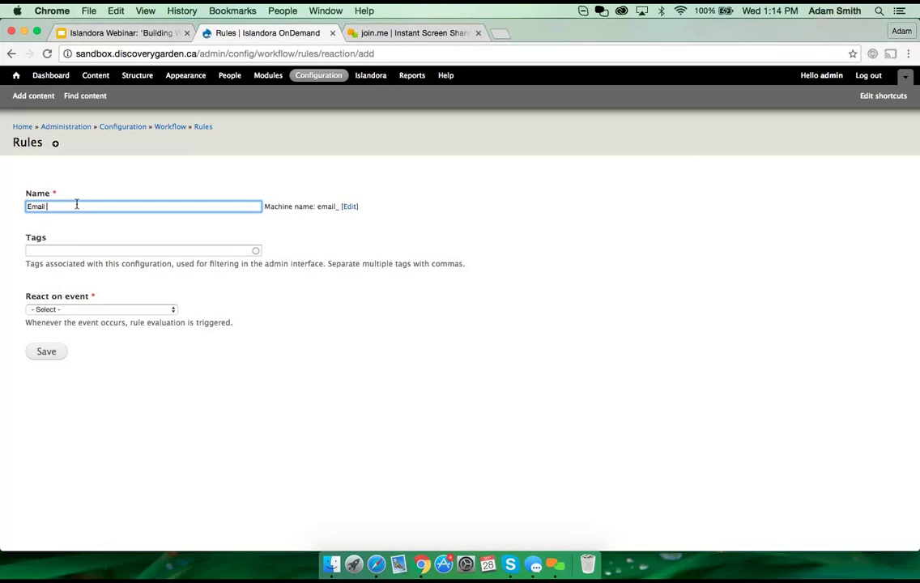
type("Administ")
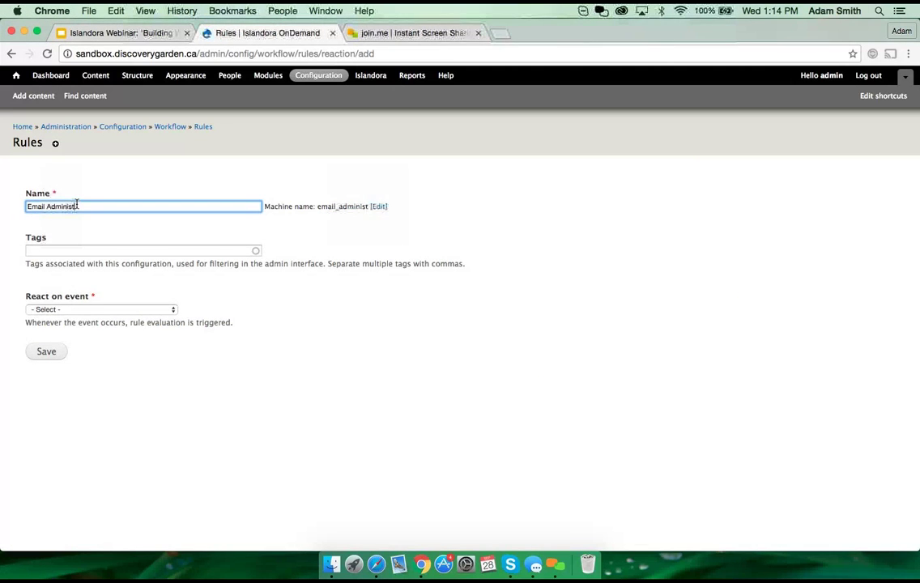
type("rator on")
type("OBJ")
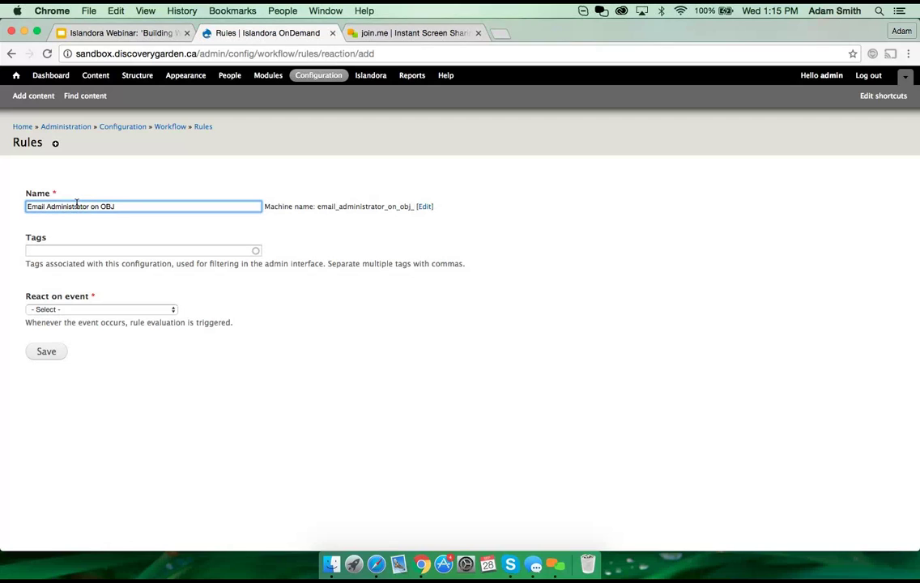
type("Ingested")
Step: Choose Datastream ingested under Islandora as the rule's triggering event
left_click(142, 312)
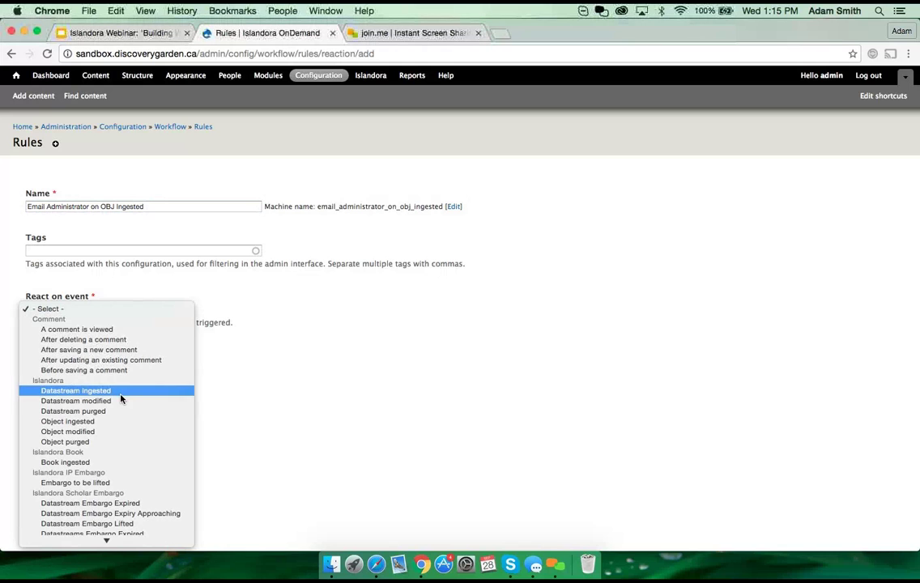
scroll(122, 399, "down", 2)
scroll(120, 399, "down", 6)
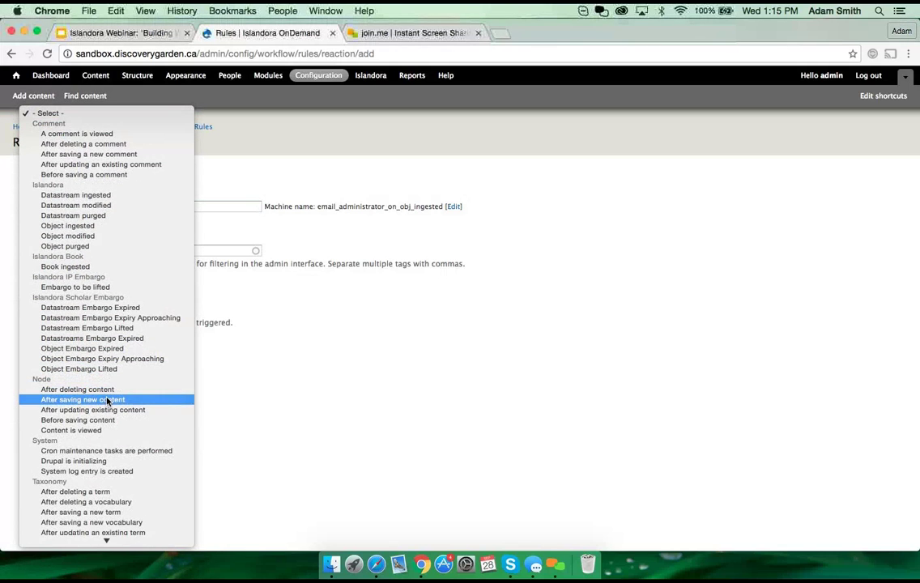
scroll(109, 401, "down", 3)
scroll(109, 405, "down", 4)
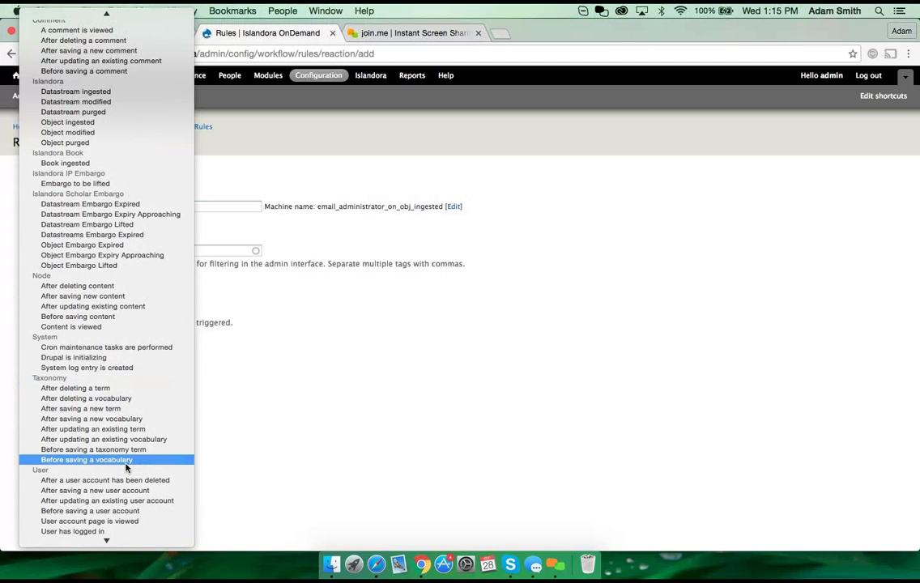
scroll(107, 374, "up", 1)
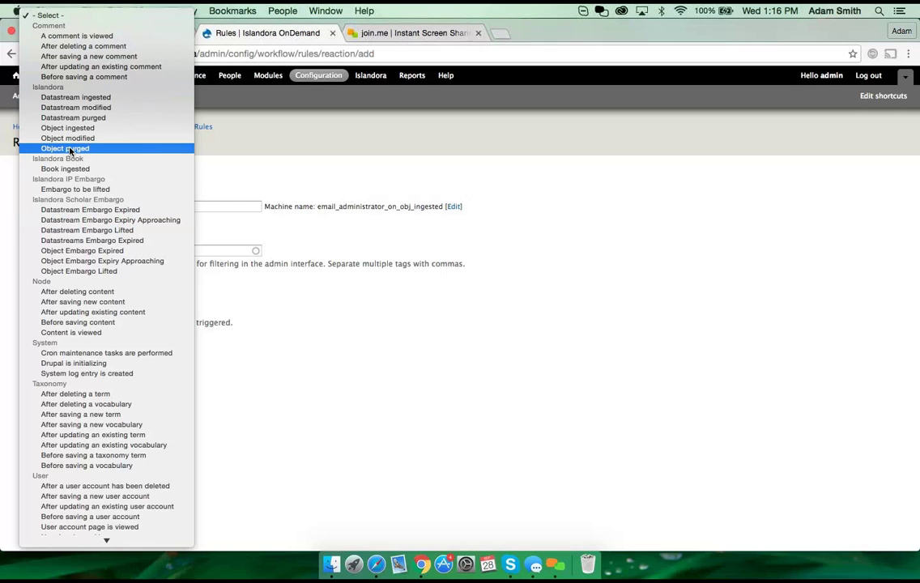
left_click(87, 98)
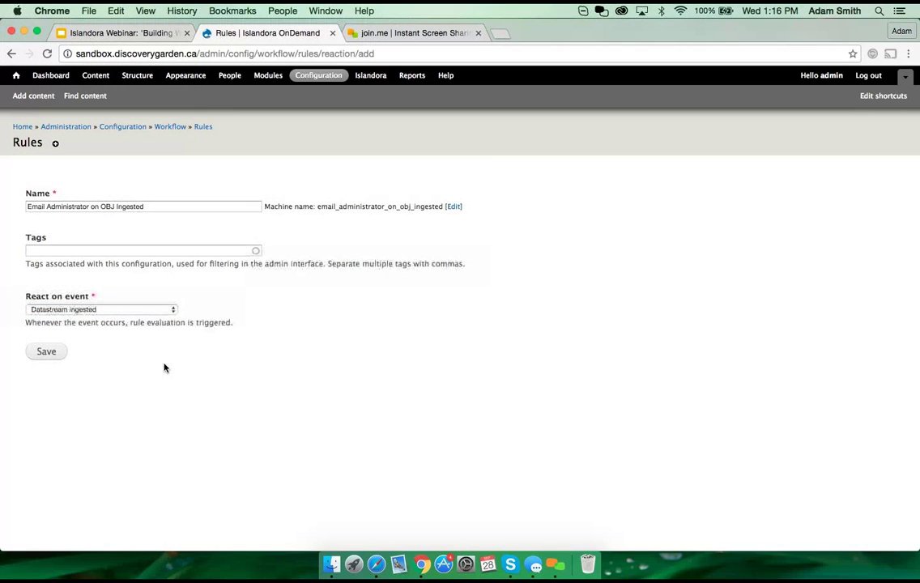
Step: Save the new rule and return to the Islandora Webinar slides
left_click(47, 353)
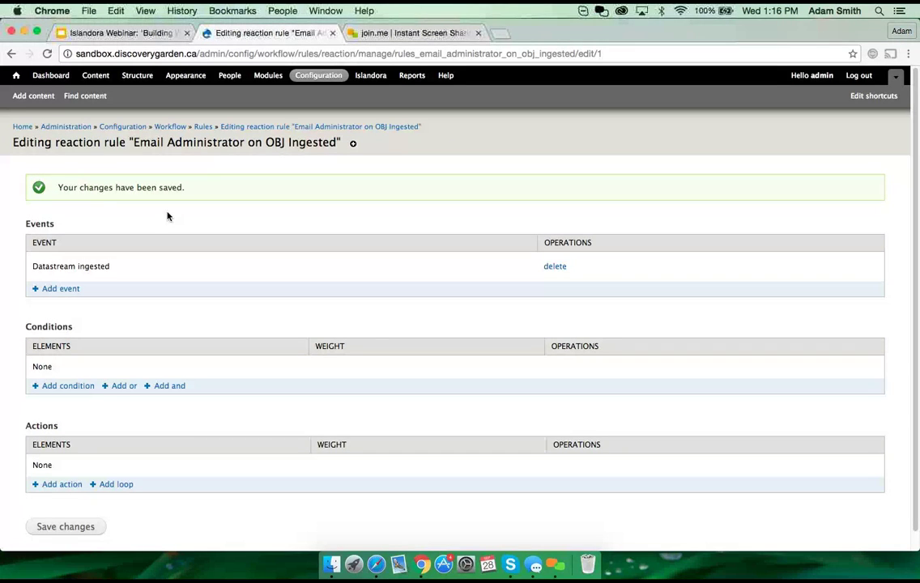
left_click(121, 33)
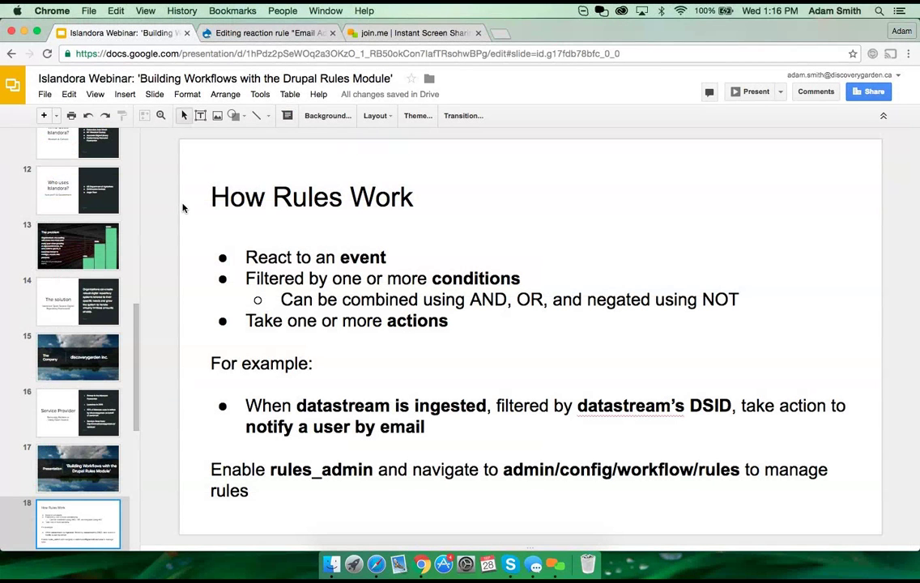
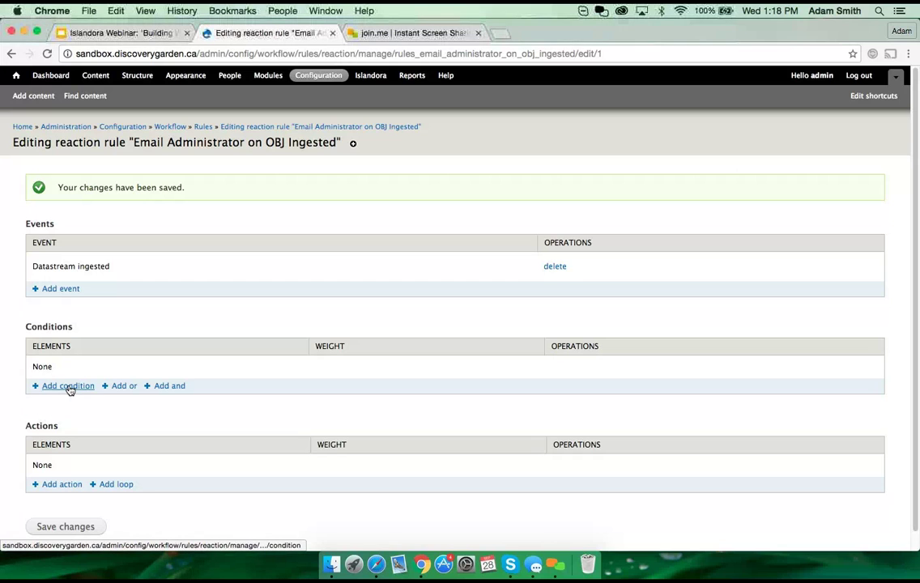
Step: Add a Data comparison condition to the rule and continue to its settings
left_click(70, 388)
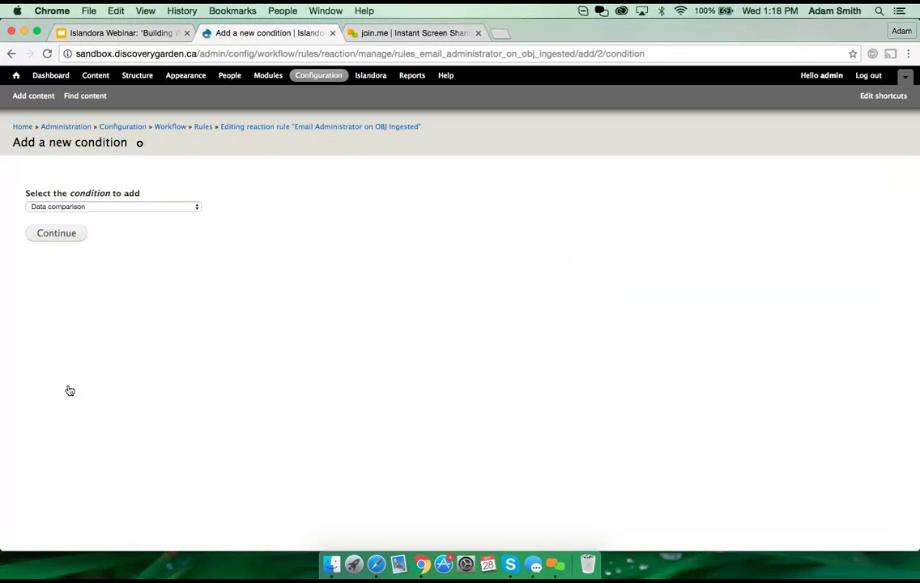
left_click(157, 207)
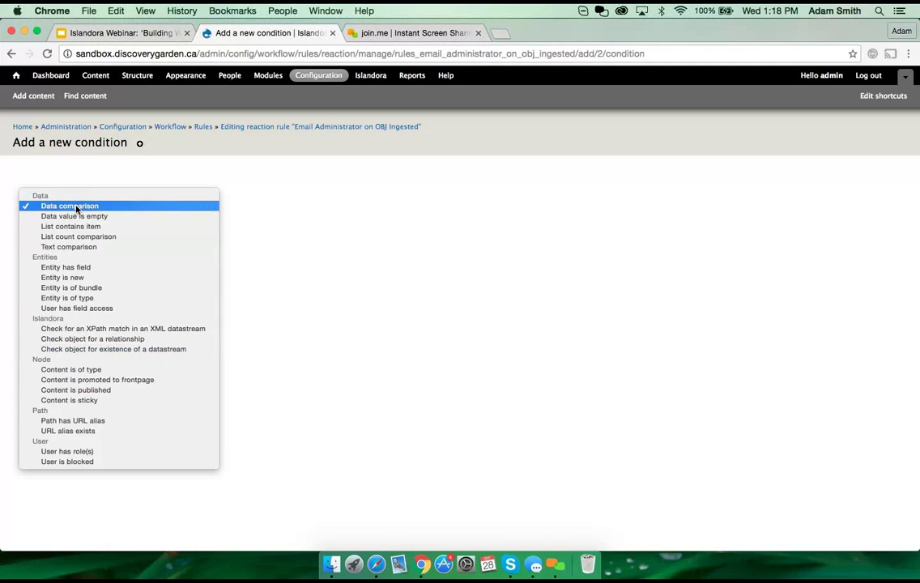
left_click(77, 207)
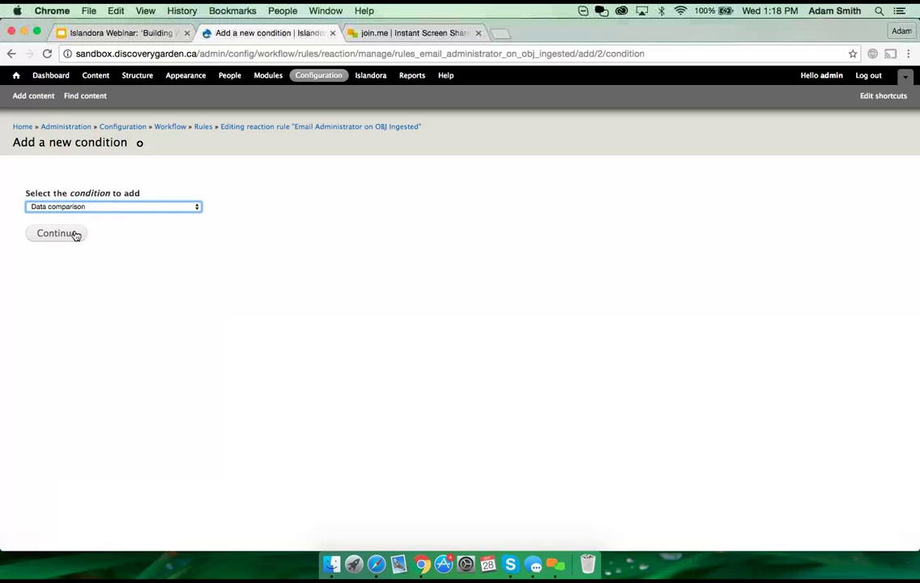
left_click(64, 238)
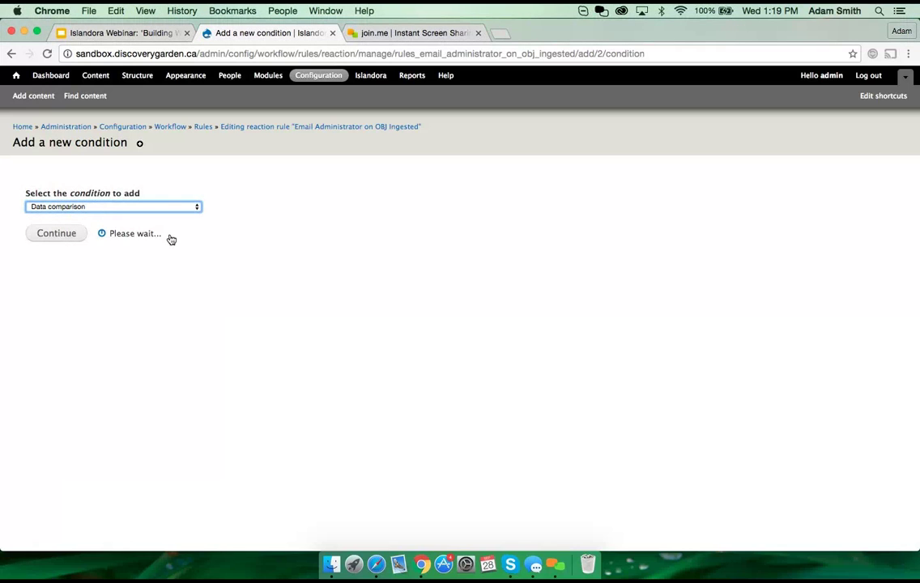
Step: Browse the data selector suggestions through site: and object: and choose datastream:id
left_click(154, 260)
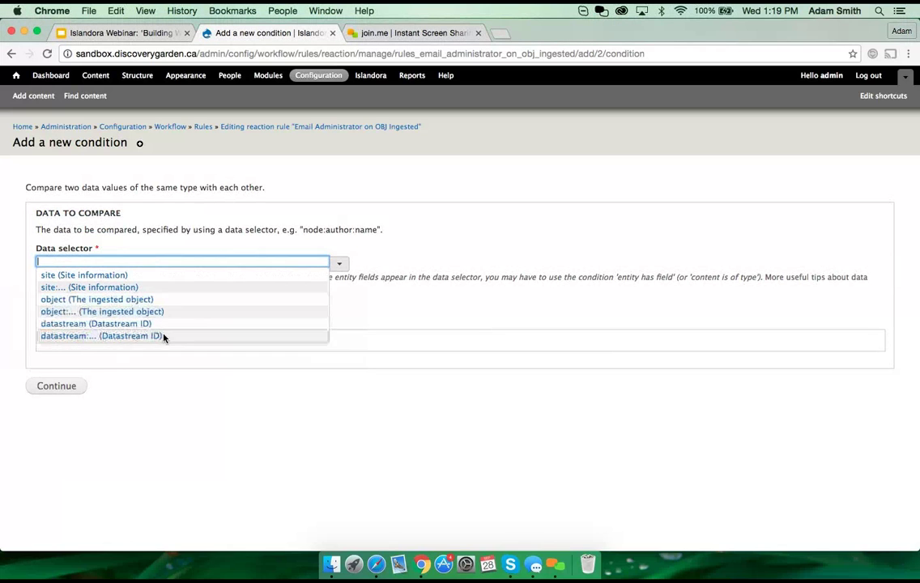
left_click(104, 289)
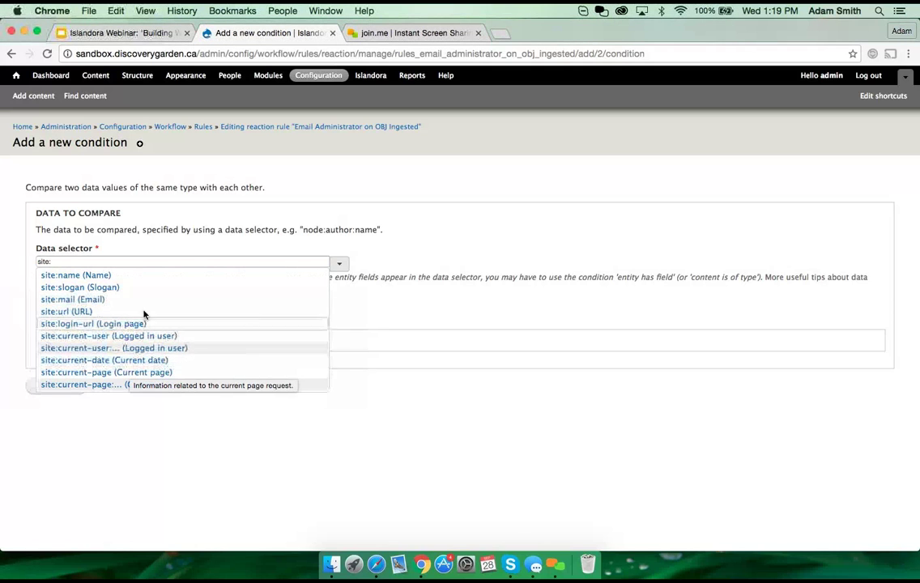
left_click(89, 241)
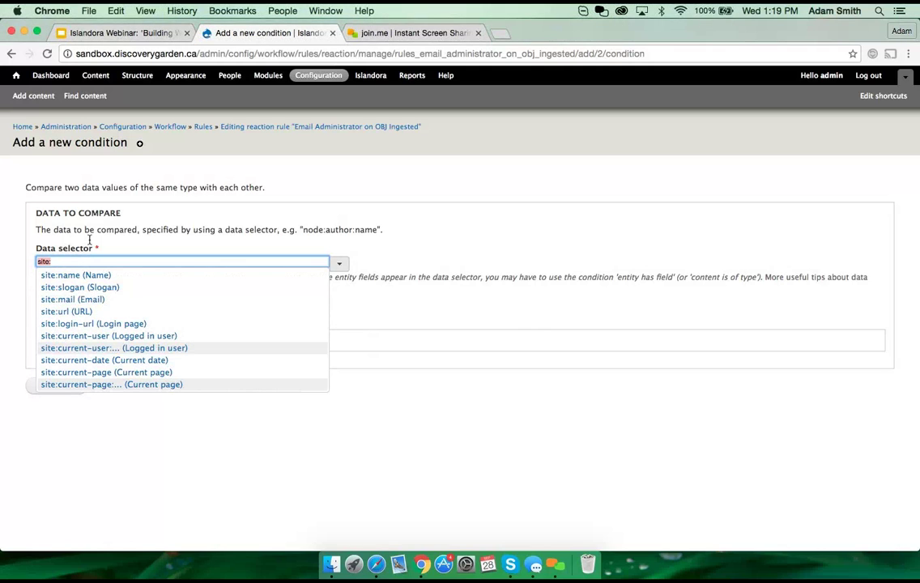
key("BackSpace")
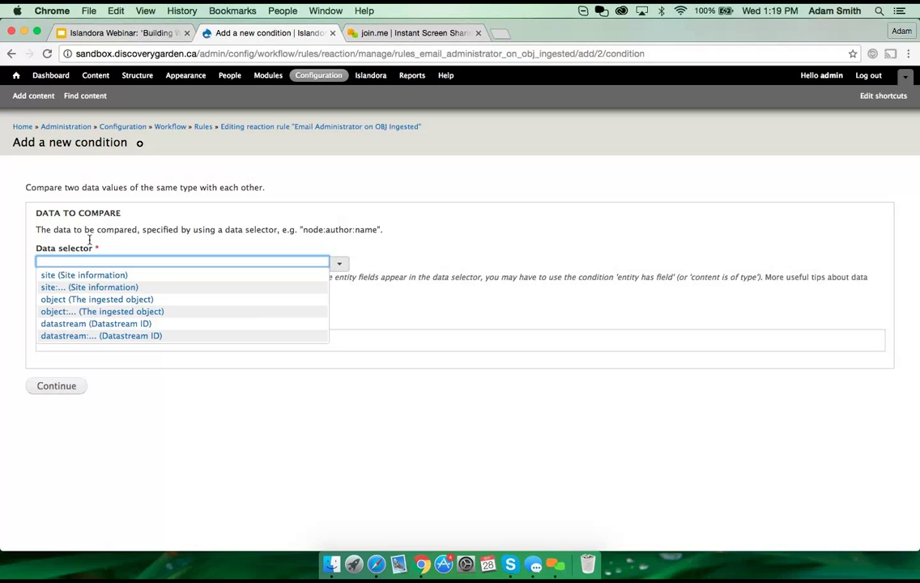
left_click(82, 312)
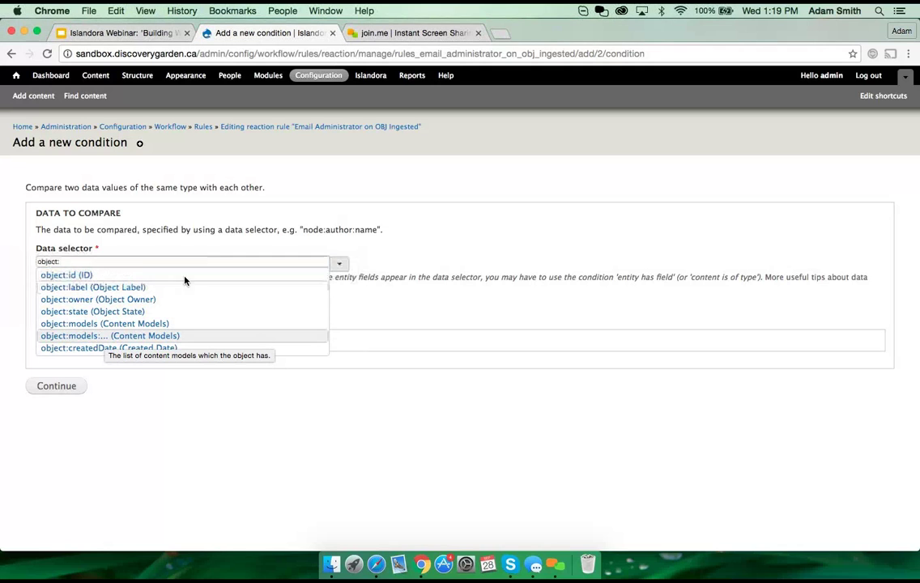
left_click(77, 260)
left_click_drag(76, 260, 77, 235)
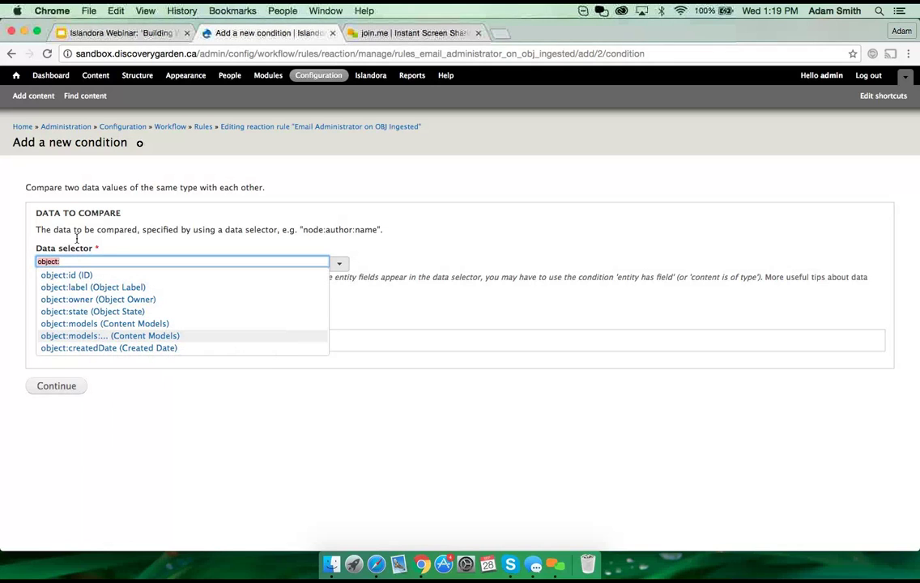
key("BackSpace")
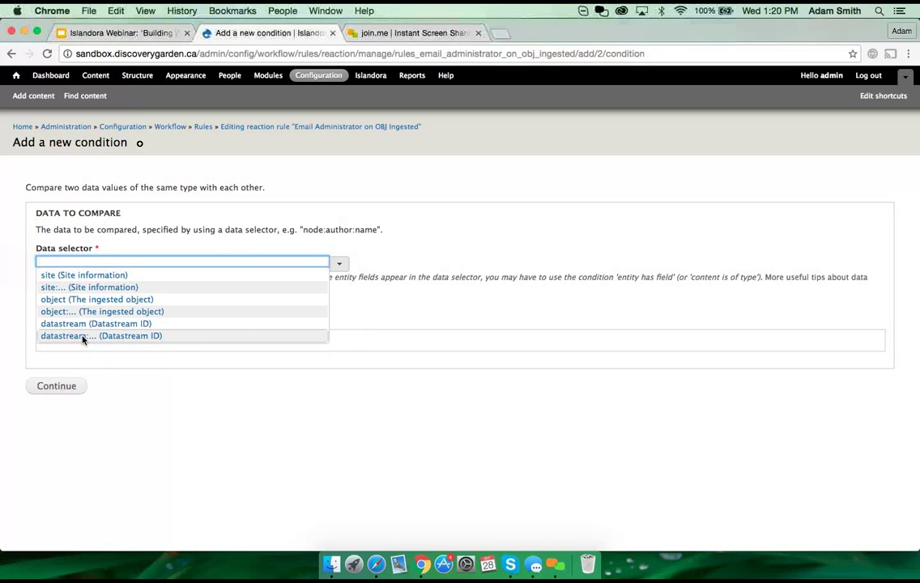
left_click(82, 336)
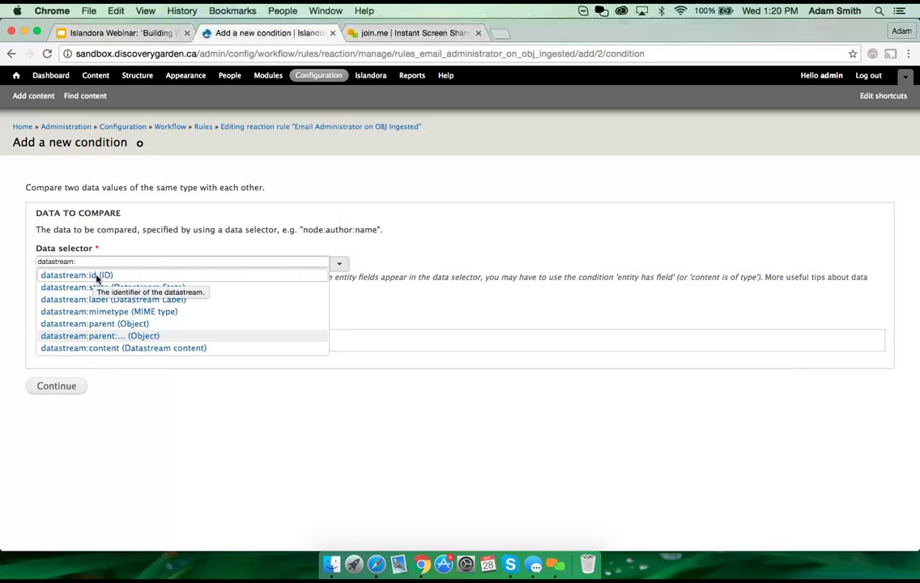
left_click(97, 276)
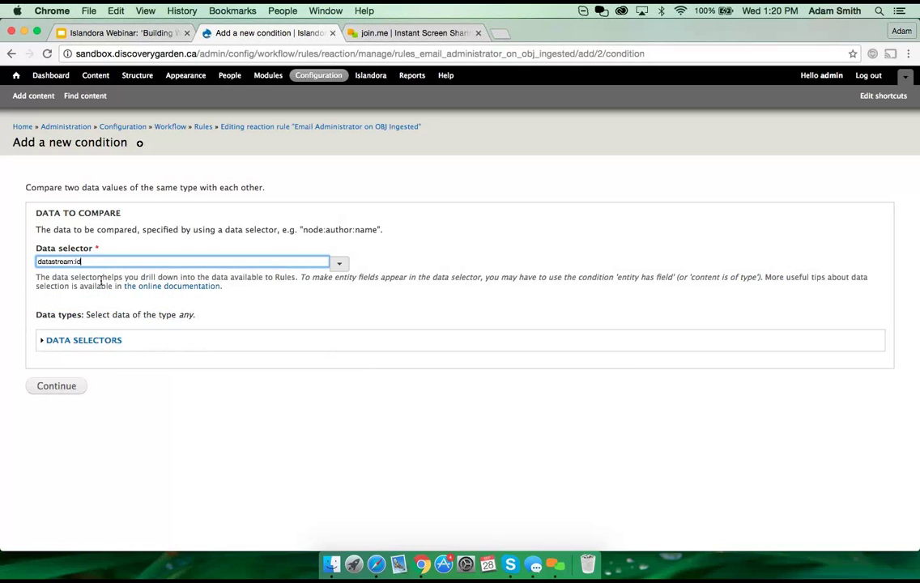
Step: Keep the comparison operator 'equals' and enter OBJ as the data value
left_click(56, 389)
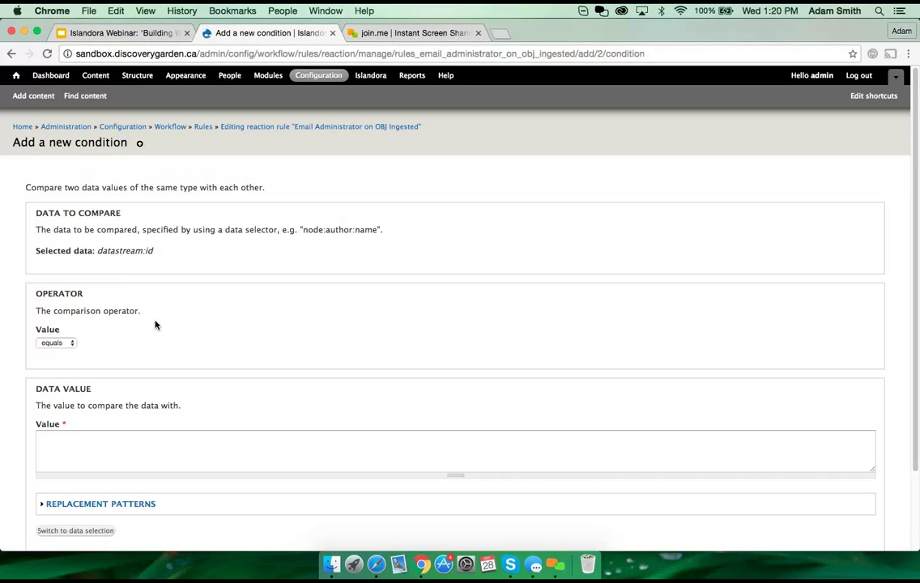
left_click(69, 343)
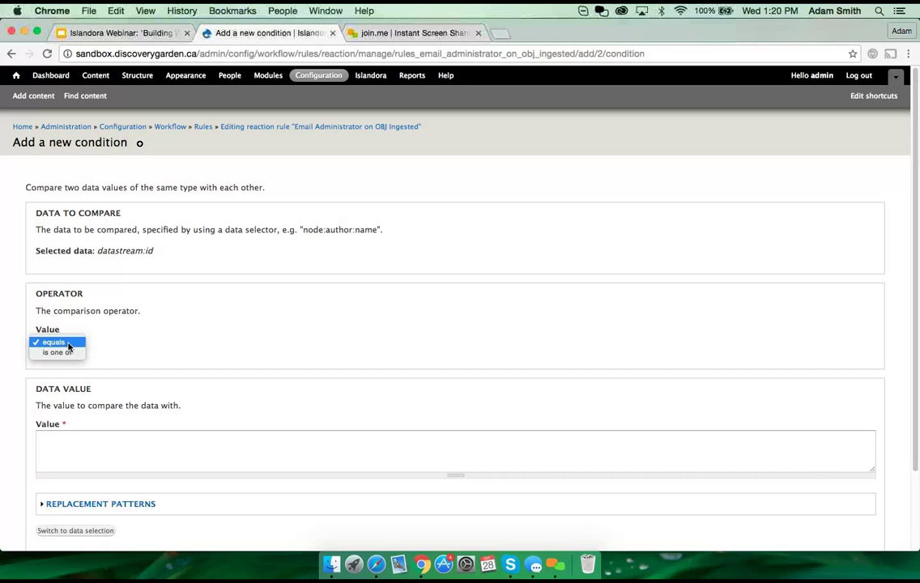
left_click(69, 343)
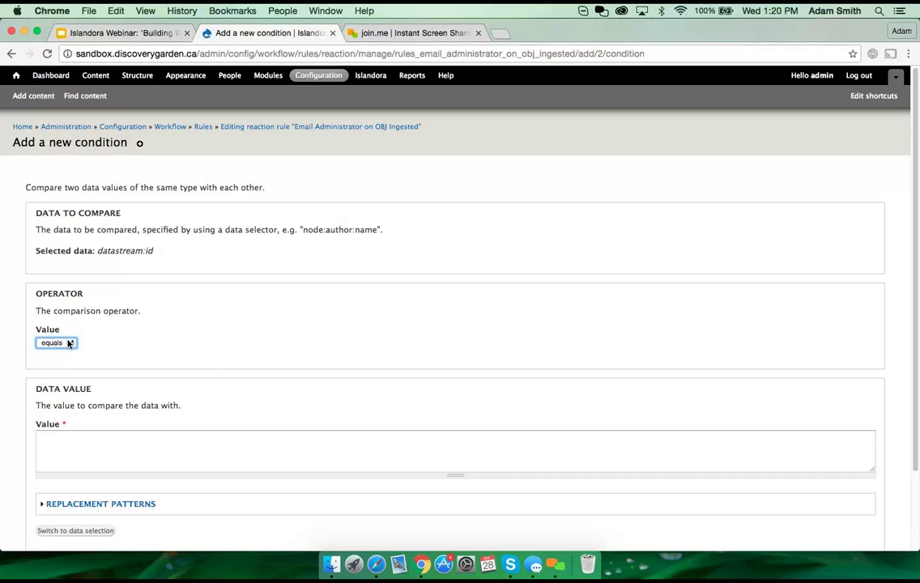
left_click(100, 442)
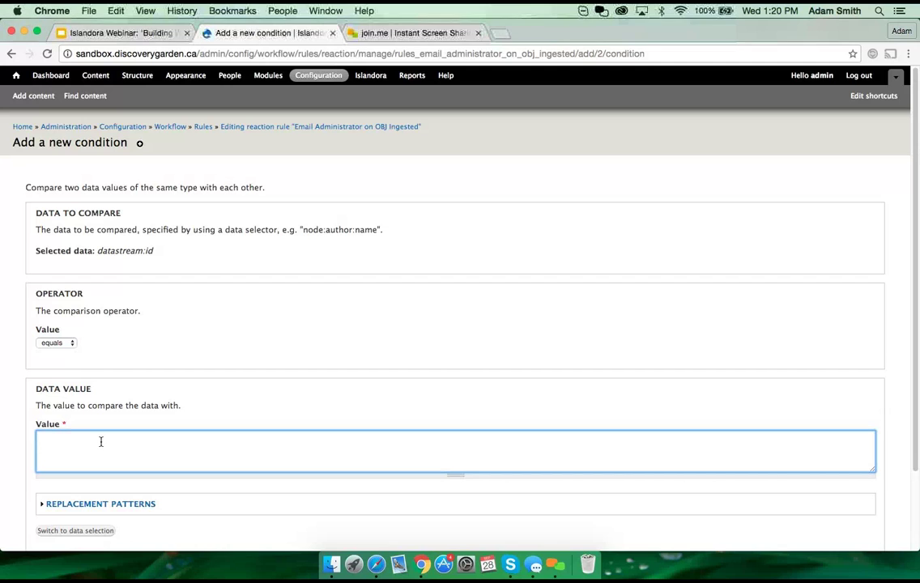
type("OBJ")
Step: Review the datastream:id equals OBJ settings and save the condition
left_click_drag(96, 251, 157, 252)
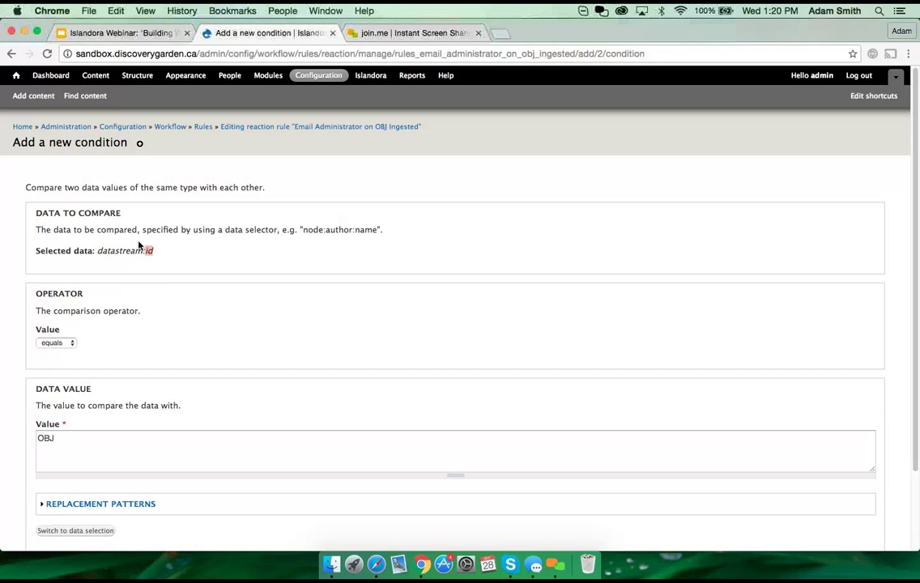
left_click(94, 349)
left_click(68, 345)
left_click(68, 345)
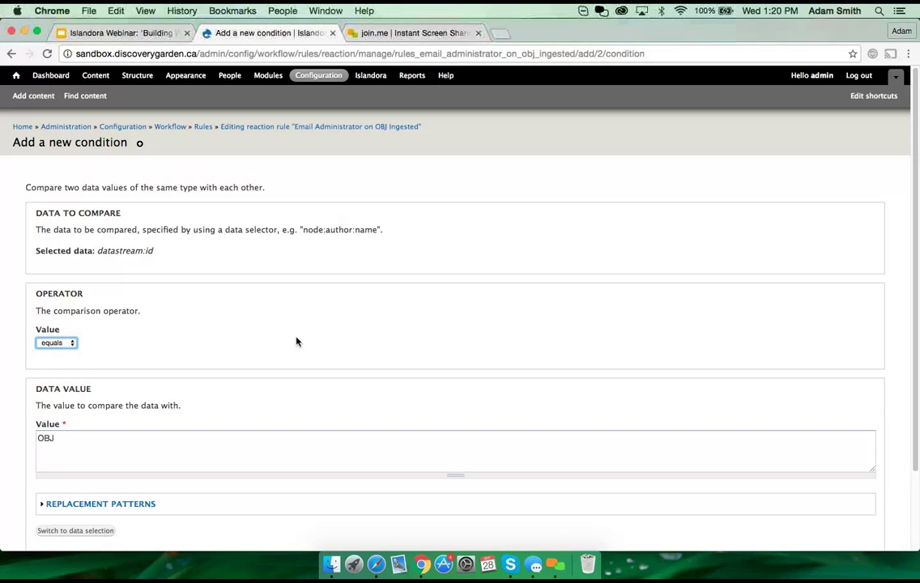
left_click_drag(61, 438, 32, 436)
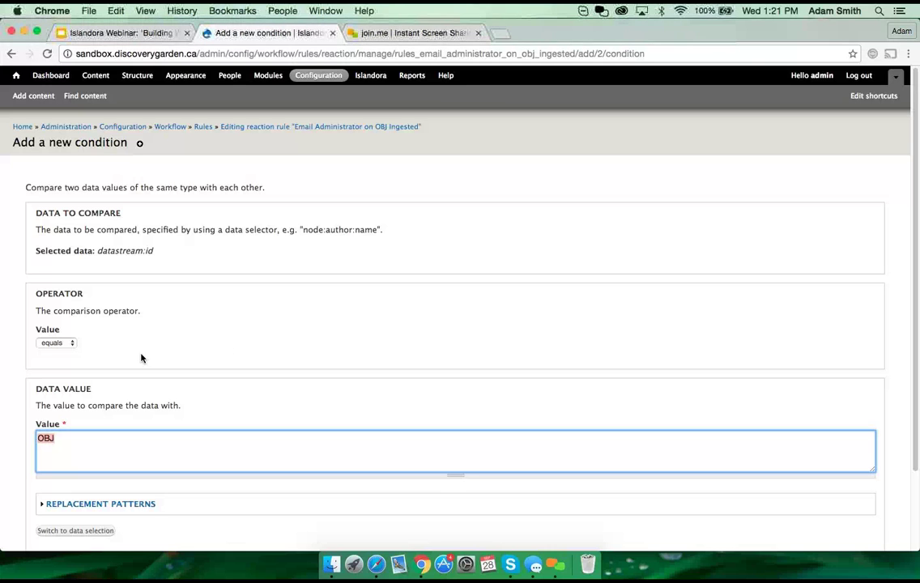
left_click(170, 259)
scroll(205, 342, "down", 3)
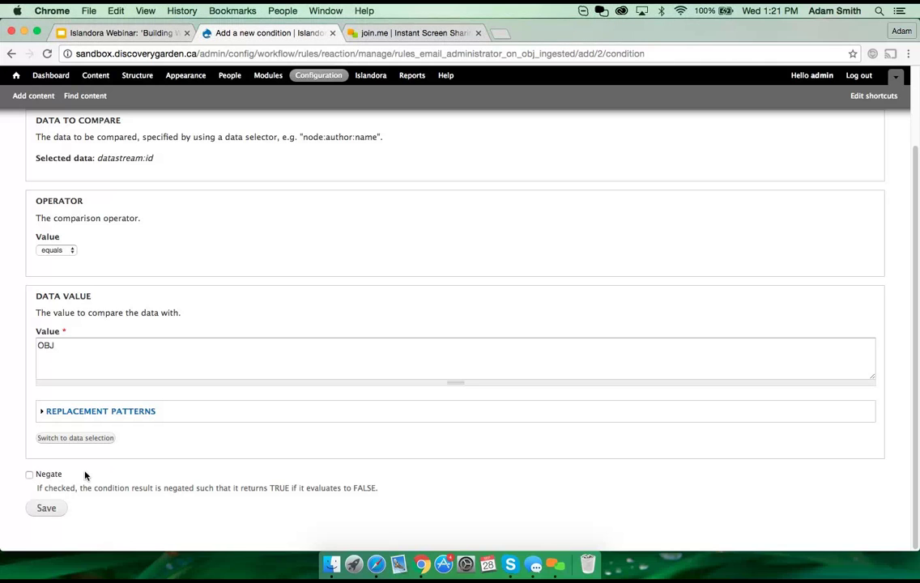
left_click(52, 508)
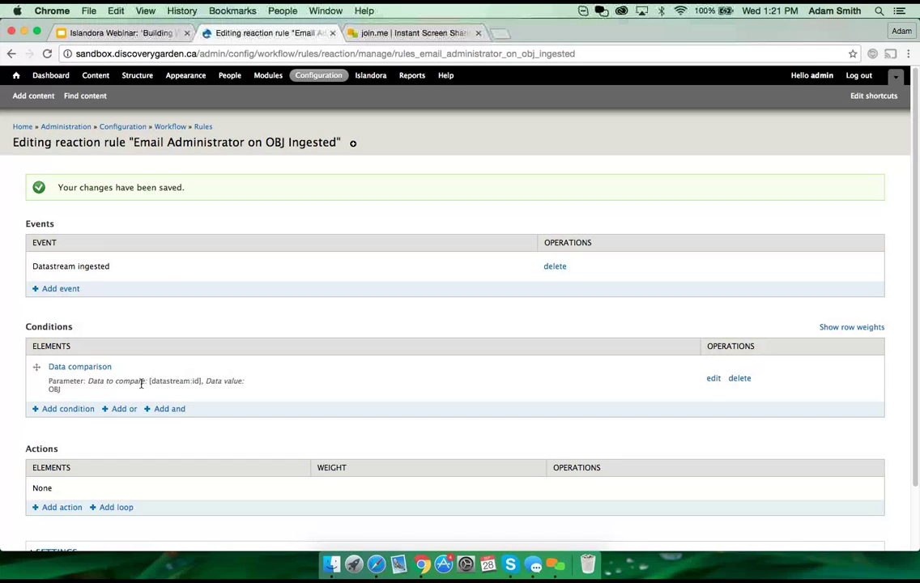
Step: Add a Send mail action to the rule and reach its settings form
mouse_move(141, 384)
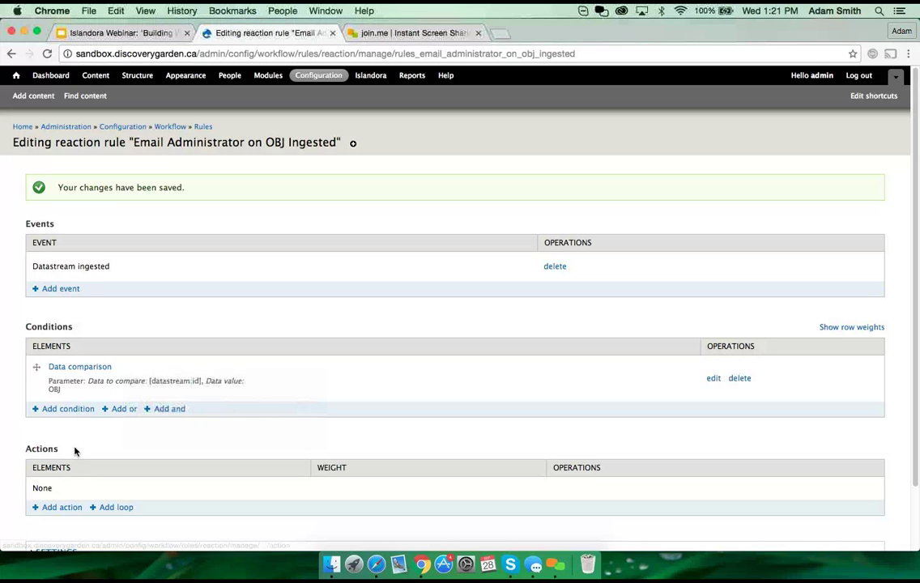
left_click(69, 508)
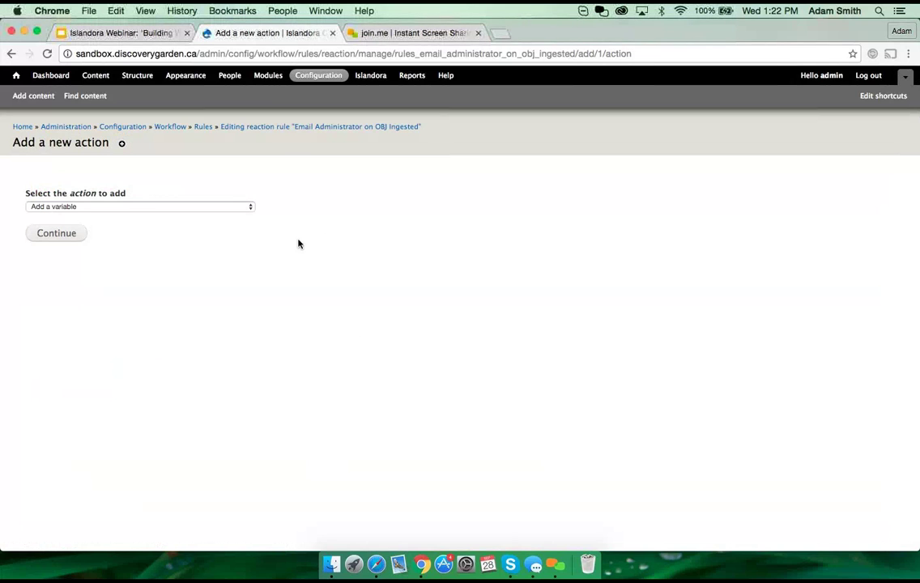
left_click(184, 208)
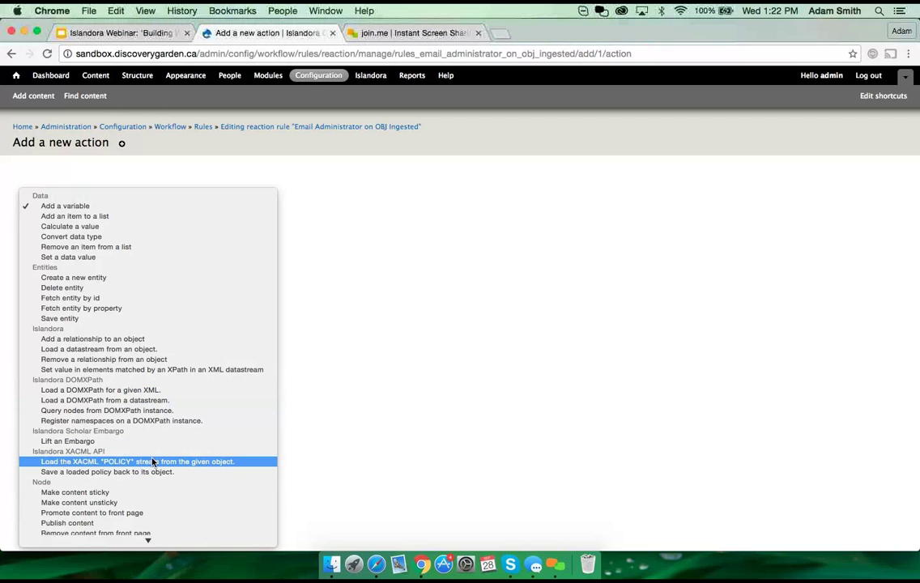
left_click(143, 441)
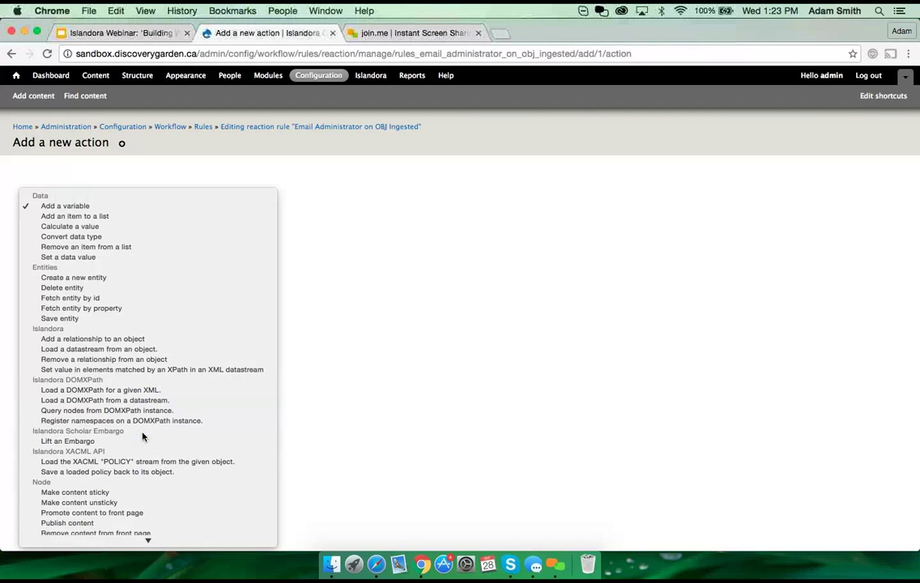
scroll(153, 399, "down", 1)
scroll(152, 399, "down", 10)
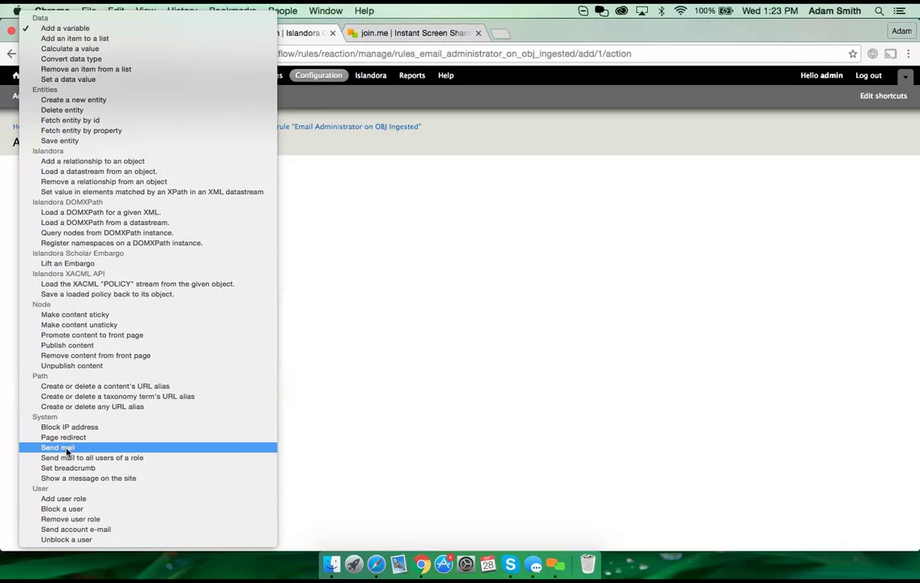
key("Escape")
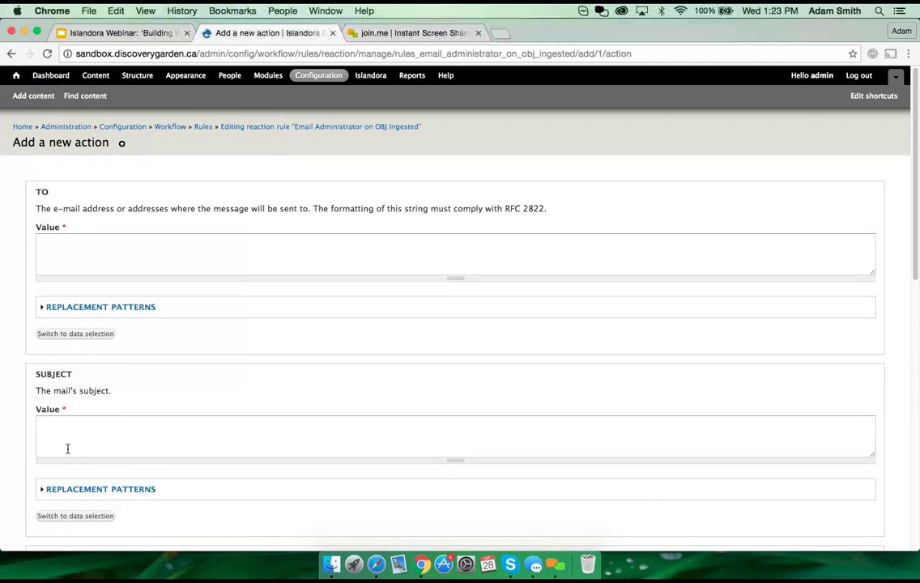
Step: Enter a recipient e-mail address in the To value, then delete it entirely
left_click(82, 254)
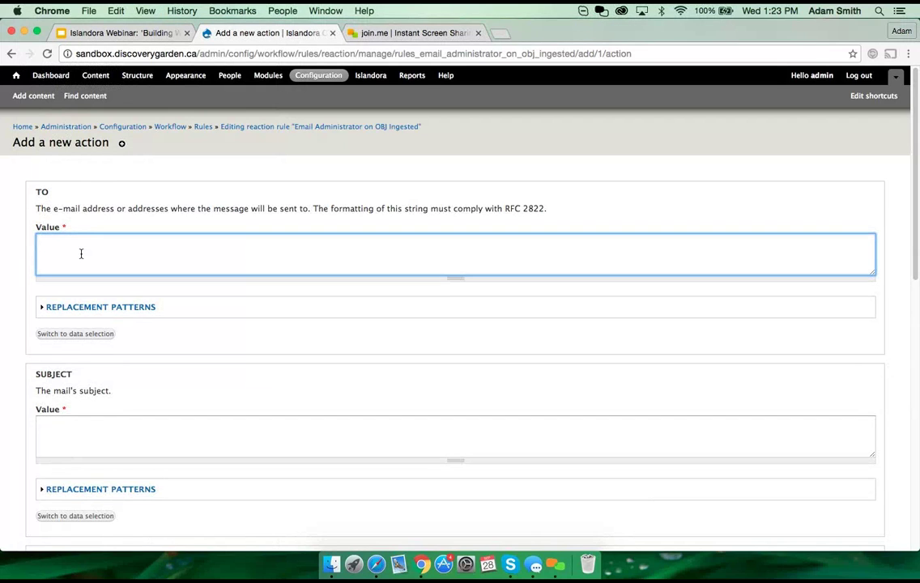
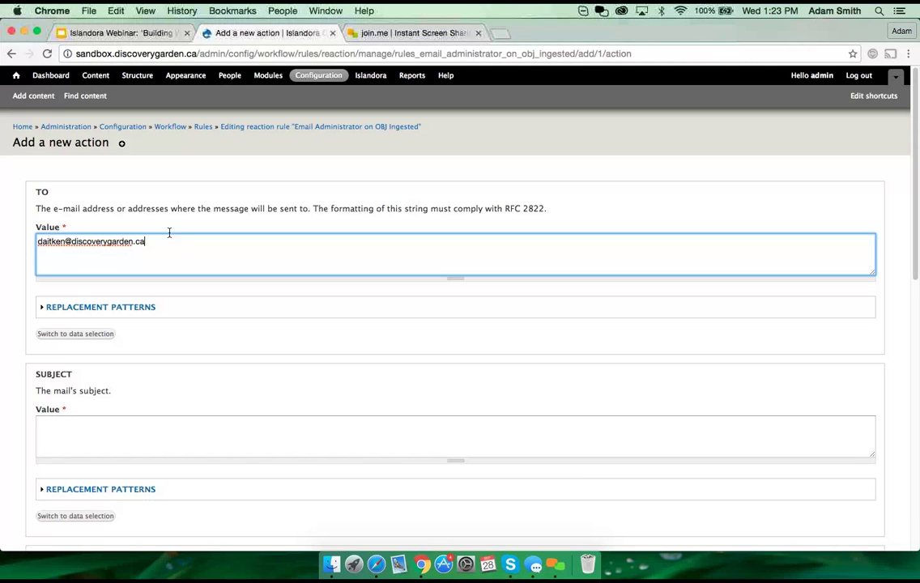
key("super+a")
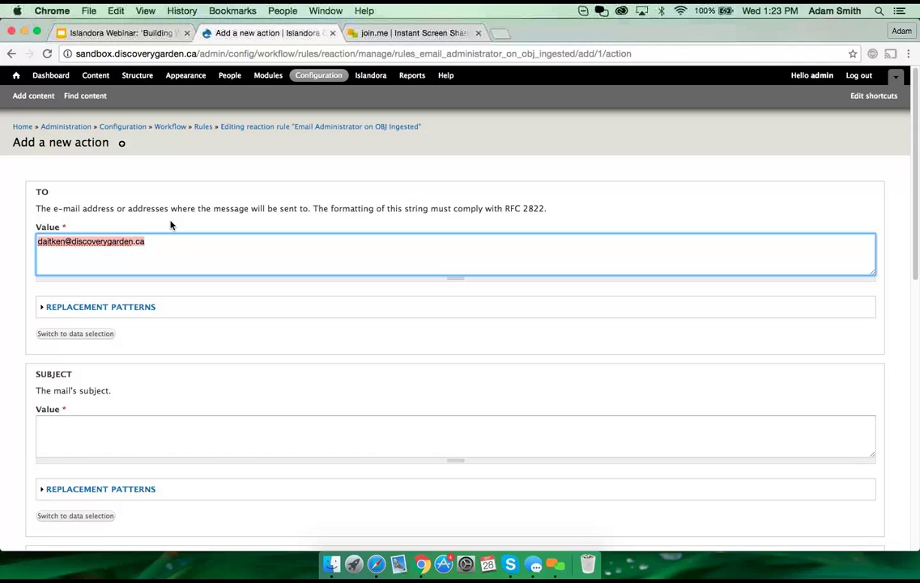
key("BackSpace")
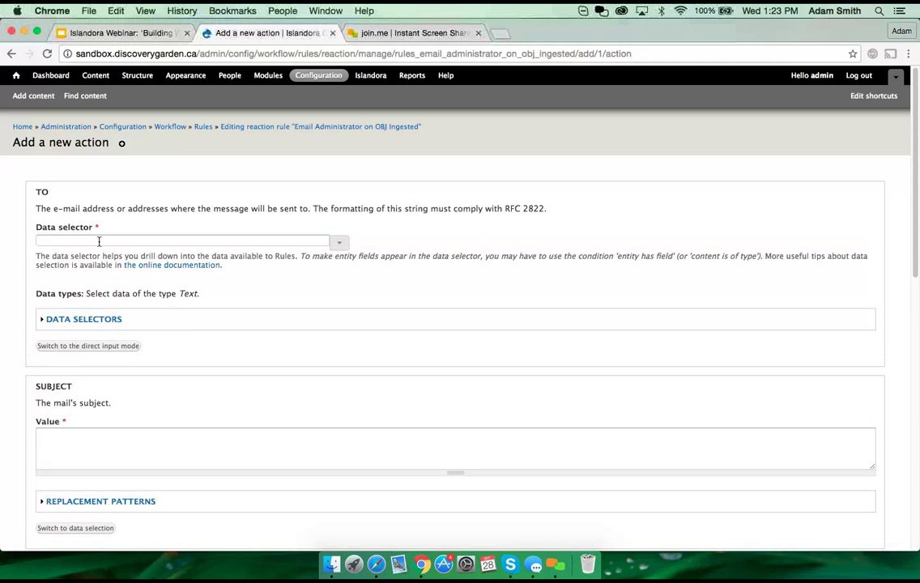
Step: Pick site:mail from the recipient data selector suggestions, then clear it
left_click(99, 241)
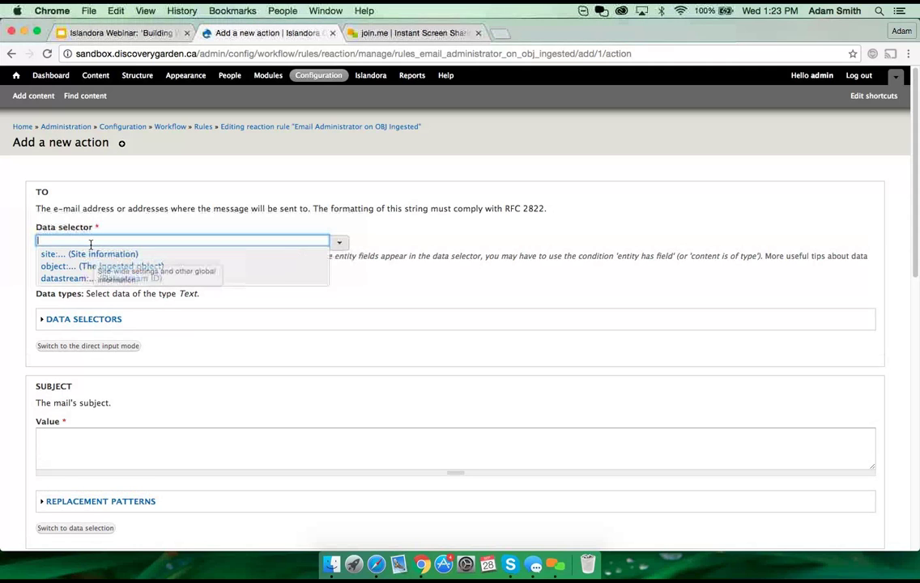
left_click(89, 254)
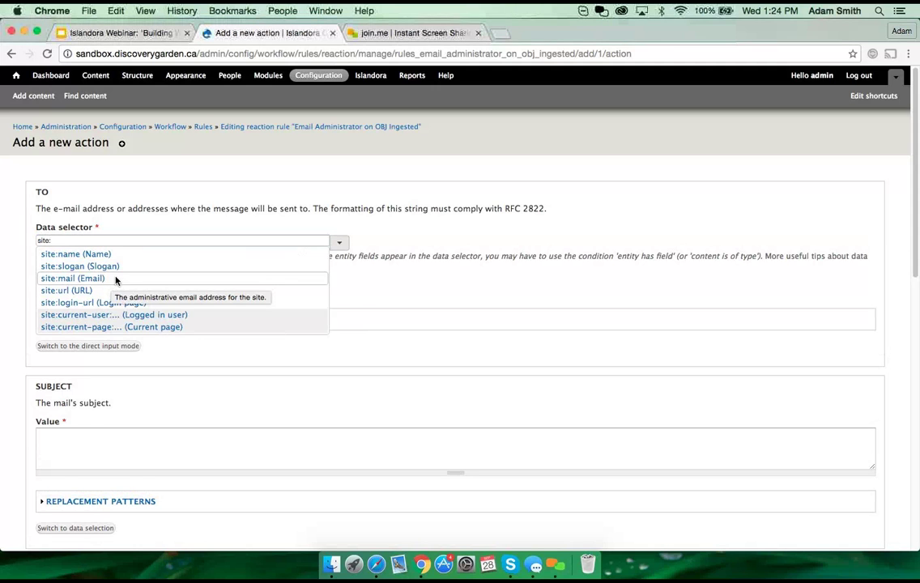
left_click(89, 279)
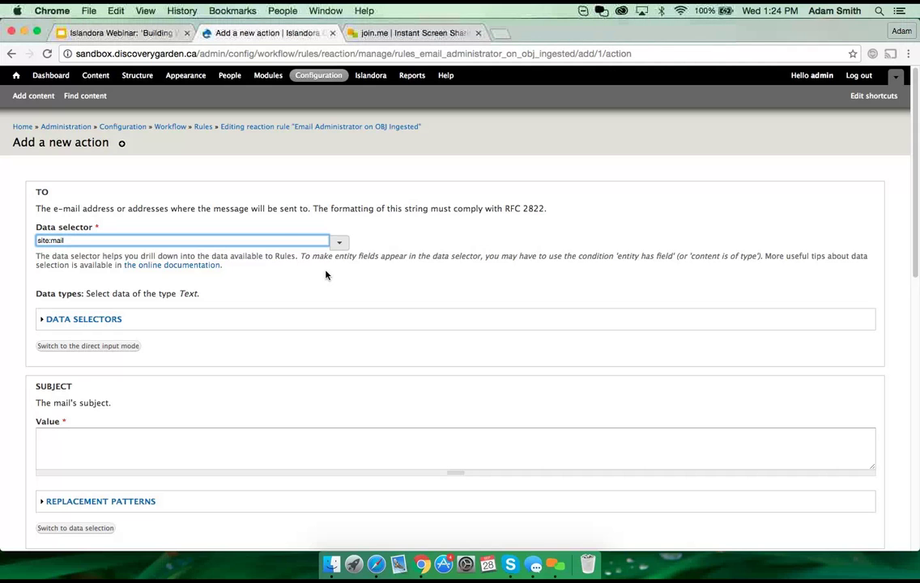
triple_click(296, 240)
key("BackSpace")
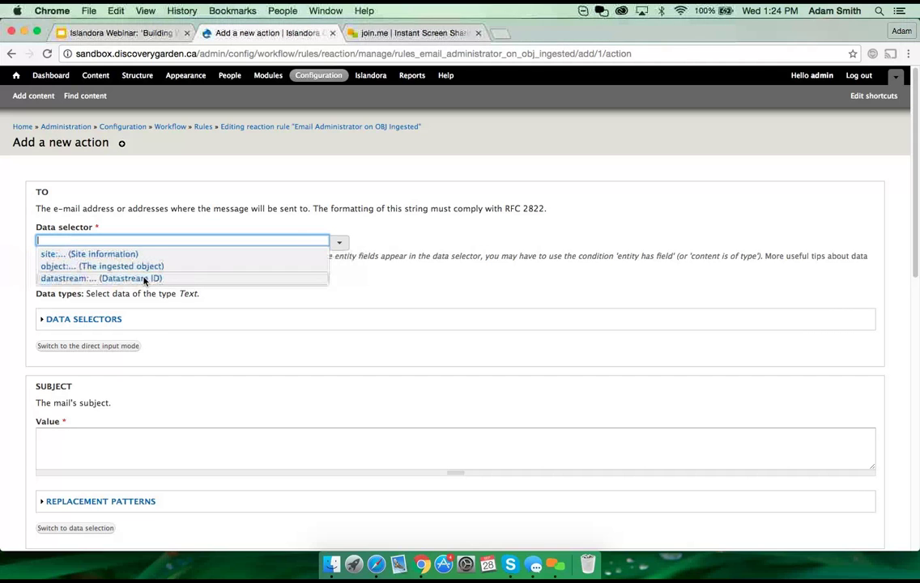
Step: Explore the current user's data fields, then set the recipient back to site:mail
left_click(140, 253)
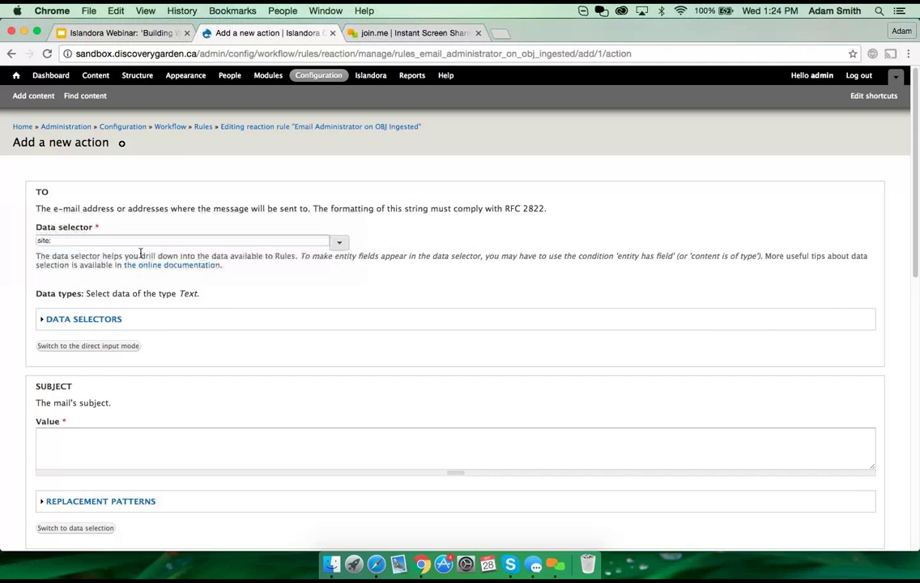
left_click(85, 240)
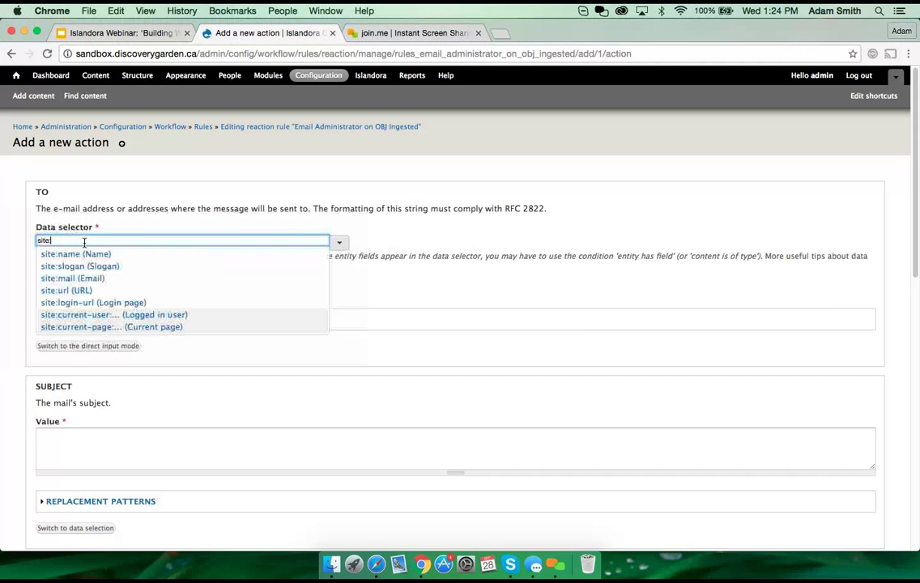
left_click(106, 315)
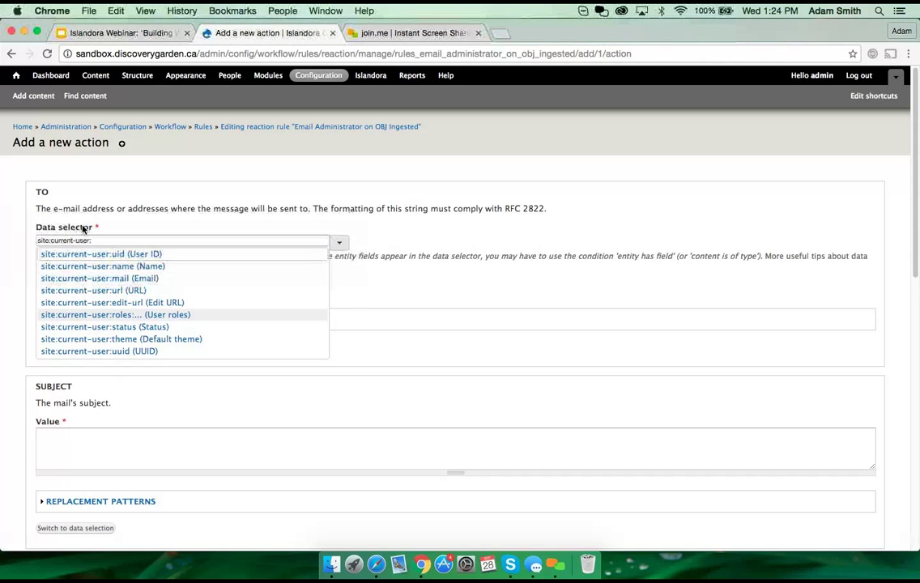
left_click_drag(96, 241, 54, 233)
type("site:")
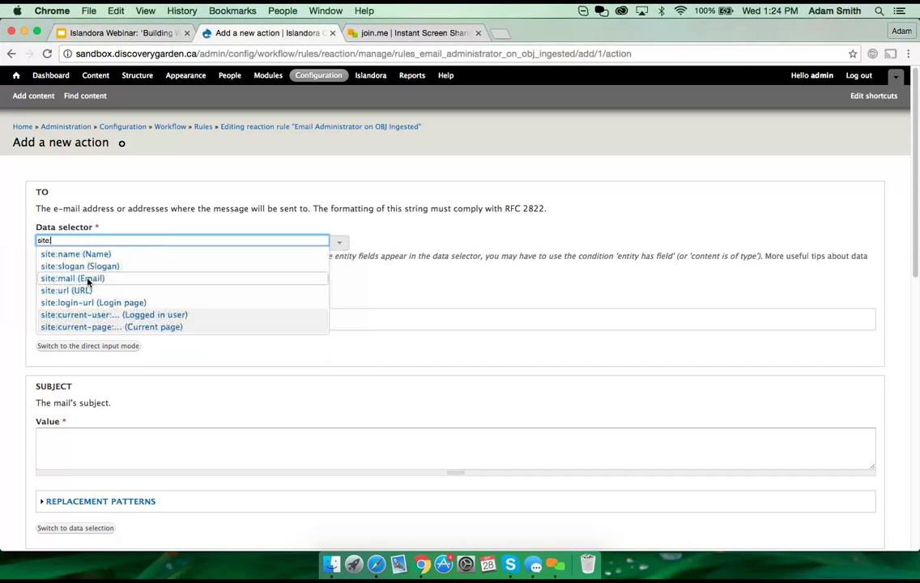
left_click(90, 279)
Step: Fill in the mail subject as 'OBJ Ingested'
scroll(397, 406, "down", 10)
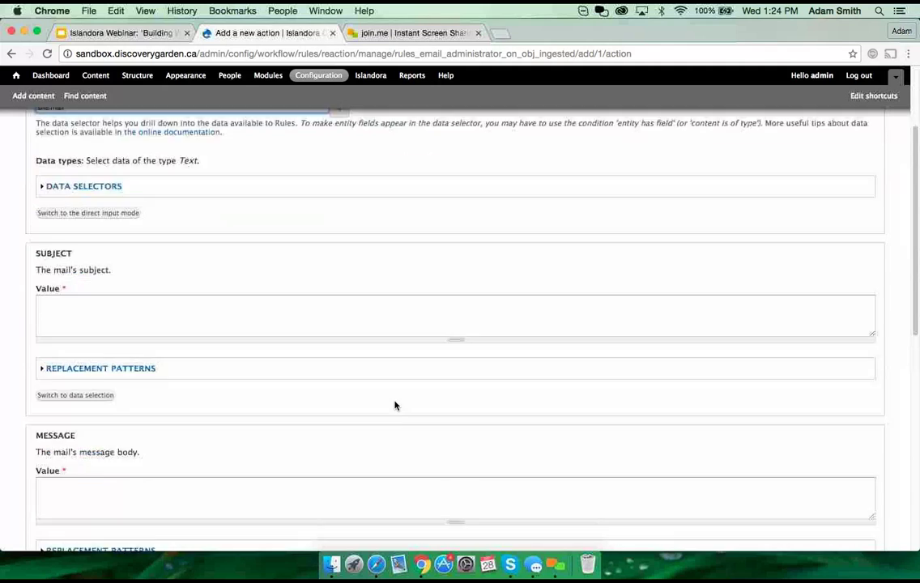
scroll(395, 405, "up", 5)
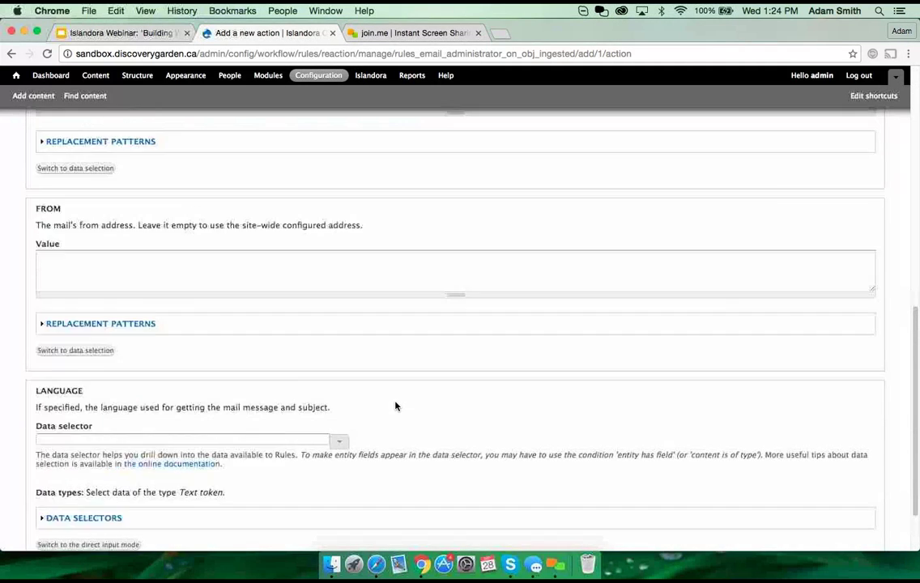
scroll(390, 398, "up", 1)
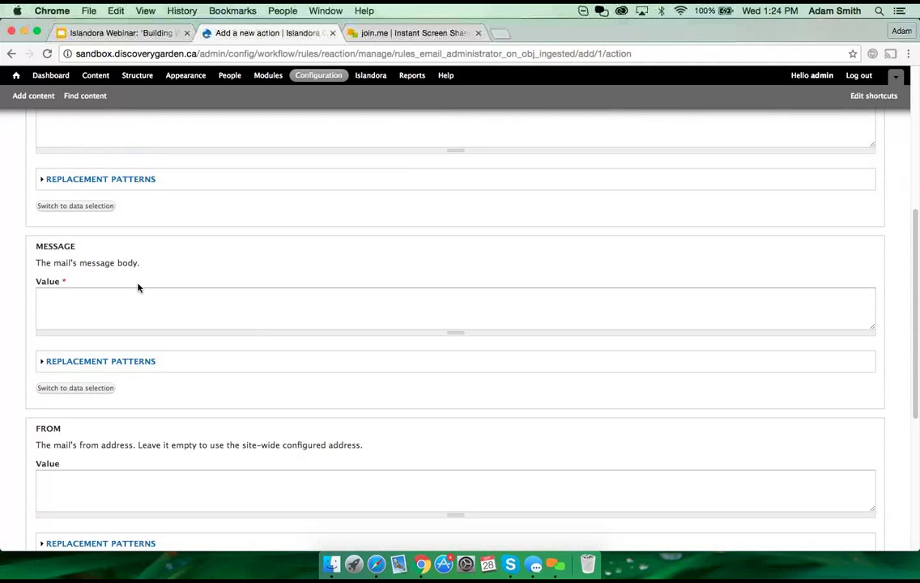
scroll(138, 288, "up", 2)
scroll(136, 286, "up", 1)
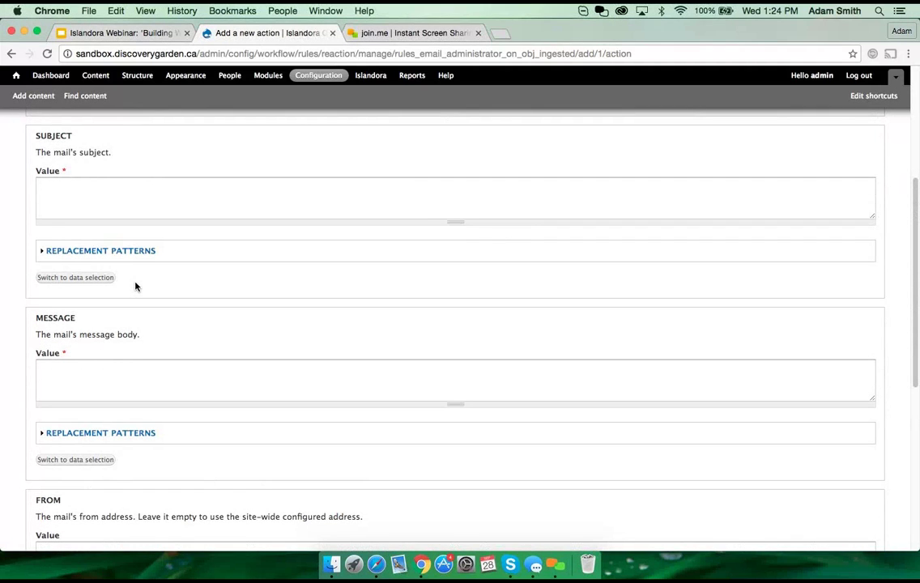
left_click(109, 187)
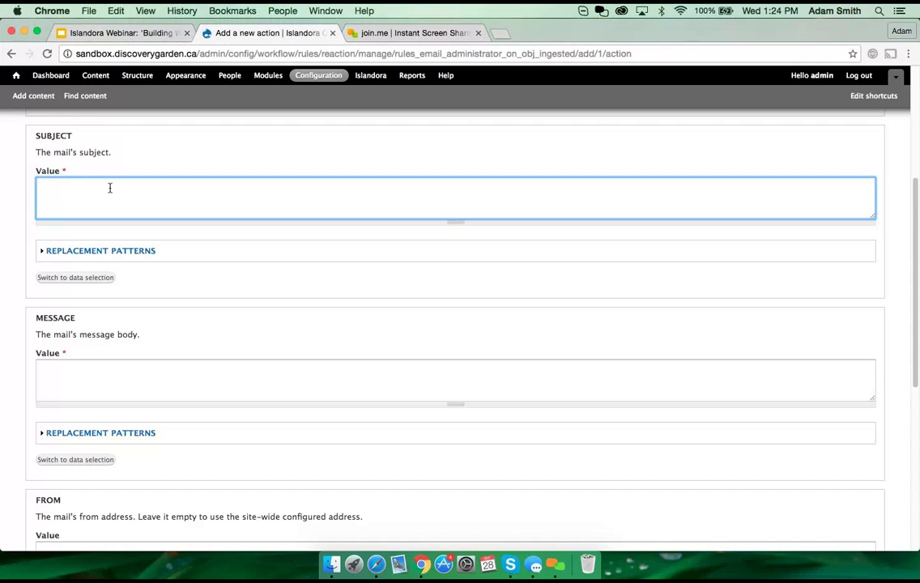
type("OBJ Ingested!")
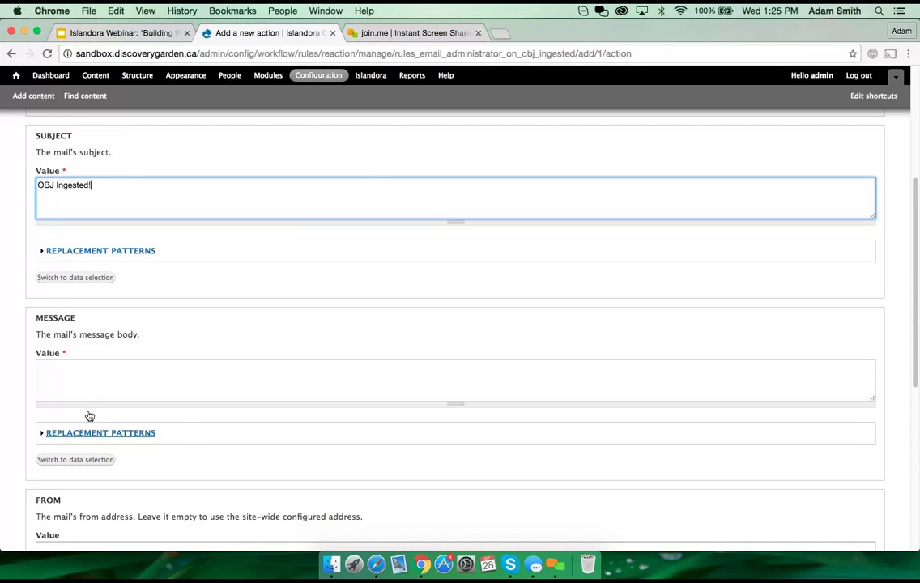
left_click(94, 383)
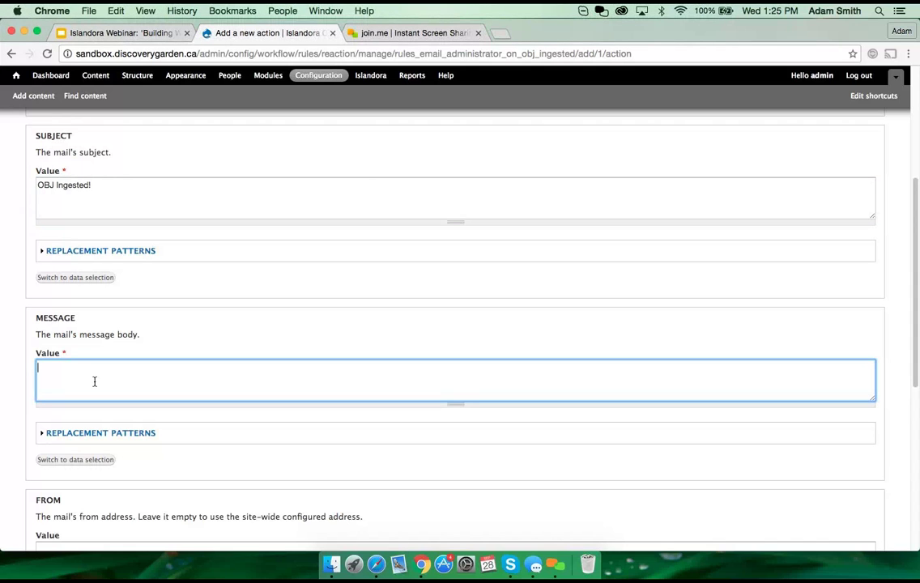
Step: Write the message body 'Hi! A new OBJ has been ingested', correcting typos
type("Hi!")
type(" You've inges")
key("BackSpace")
key("BackSpace")
key("BackSpace")
key("BackSpace")
key("BackSpace")
key("BackSpace")
key("BackSpace")
key("BackSpace")
key("BackSpace")
key("BackSpace")
type("A new OBJ")
type(" i")
type("as been ingeste")
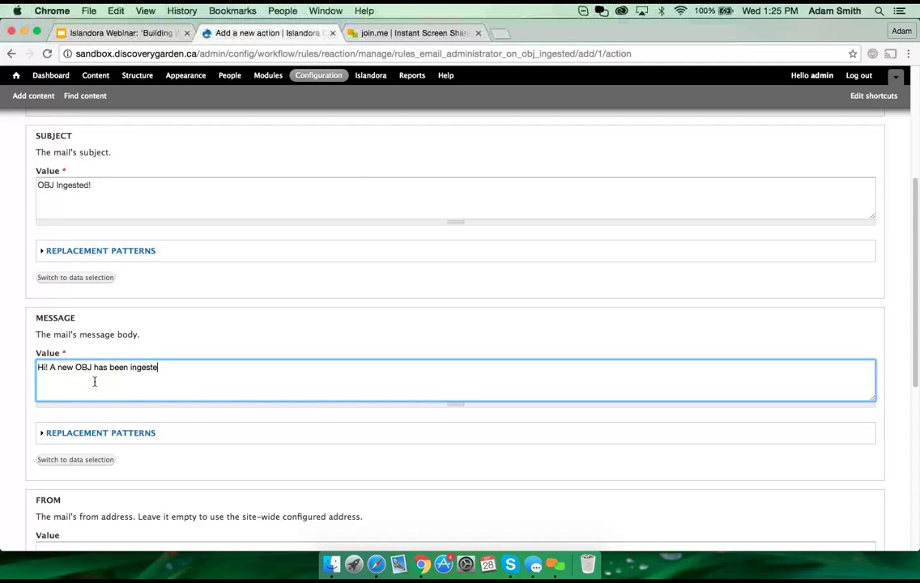
type("d")
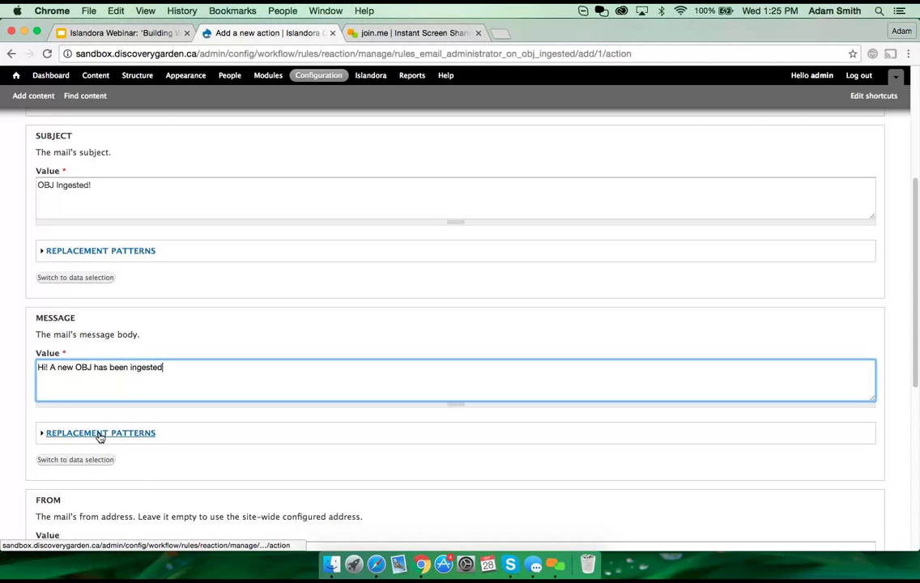
scroll(226, 257, "up", 5)
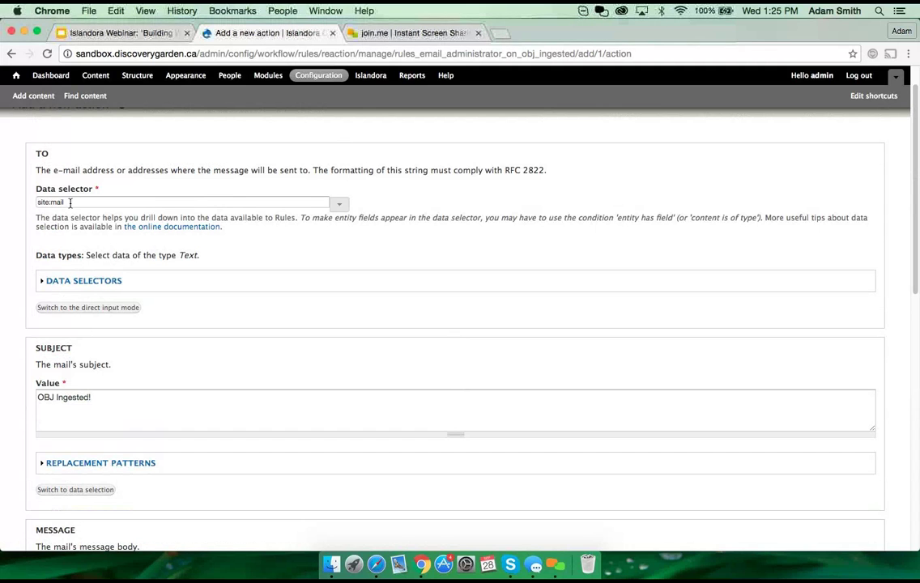
scroll(279, 407, "down", 2)
scroll(276, 412, "down", 5)
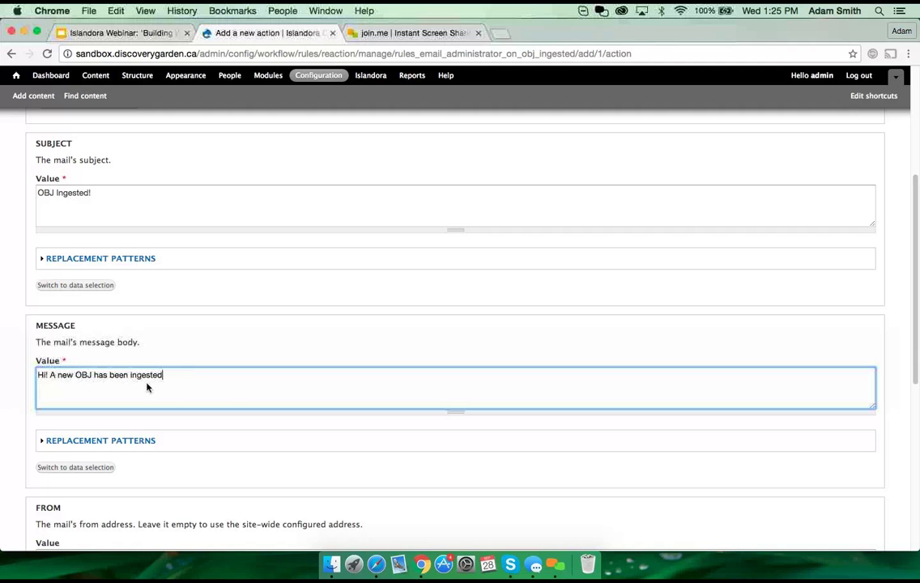
Step: Expand the message's replacement patterns and copy the [site:current-user] token
left_click(134, 442)
scroll(163, 382, "up", 2)
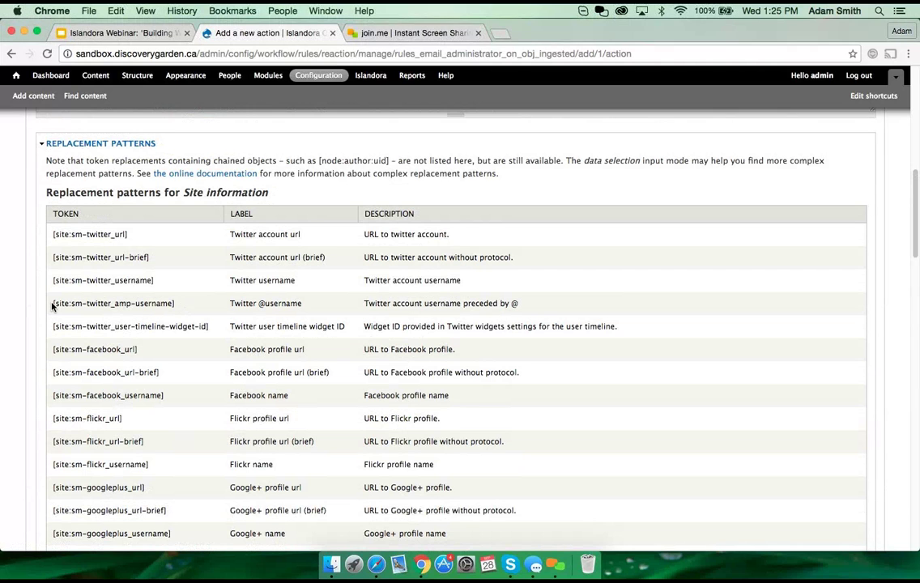
left_click_drag(54, 303, 174, 304)
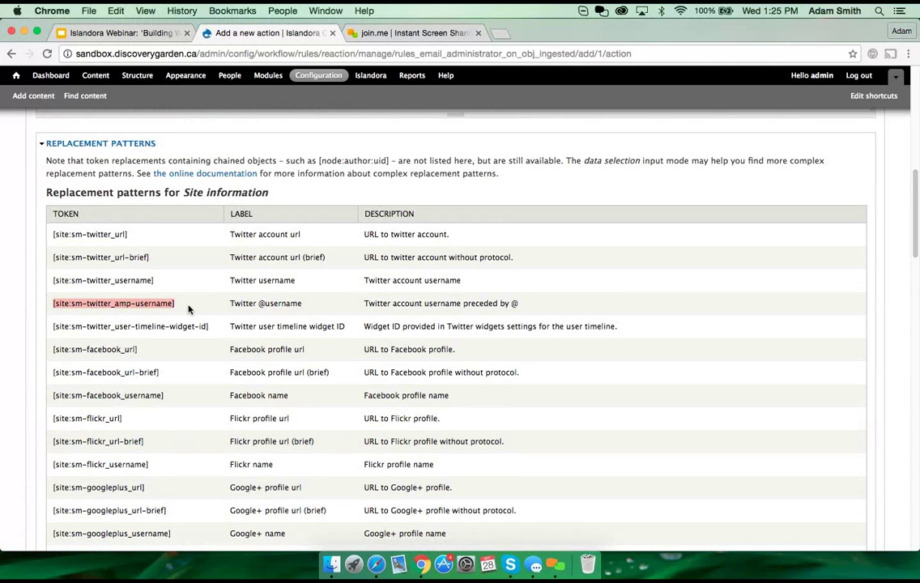
left_click(189, 308)
scroll(187, 324, "down", 5)
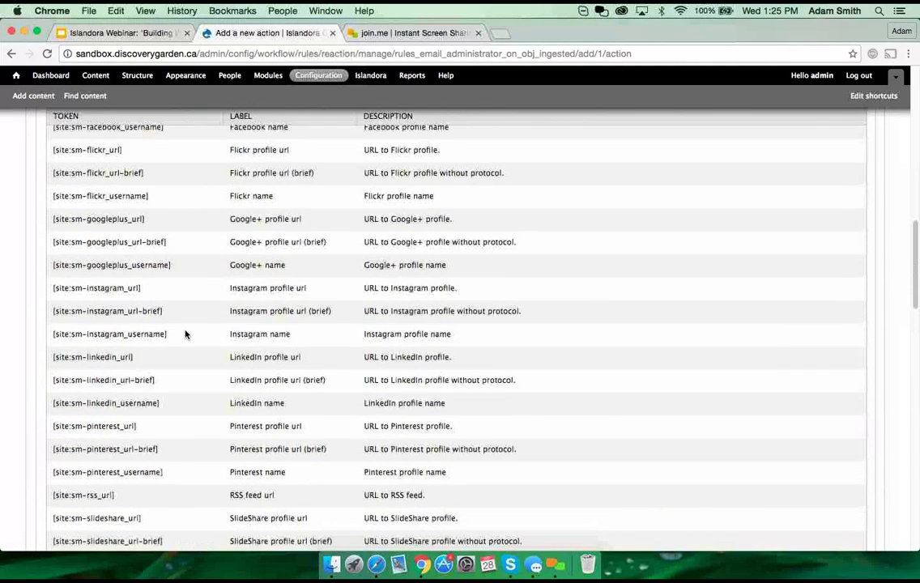
scroll(185, 334, "down", 9)
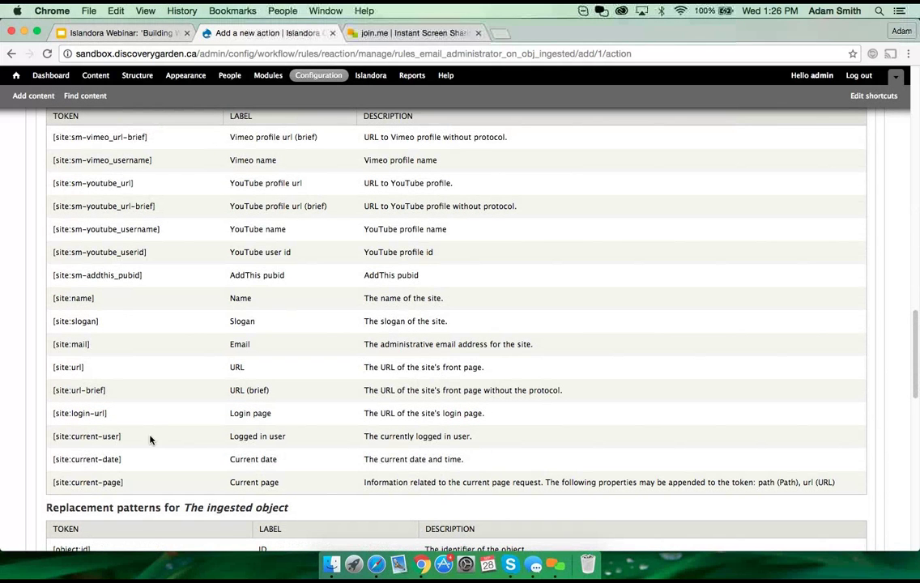
left_click_drag(124, 438, 54, 437)
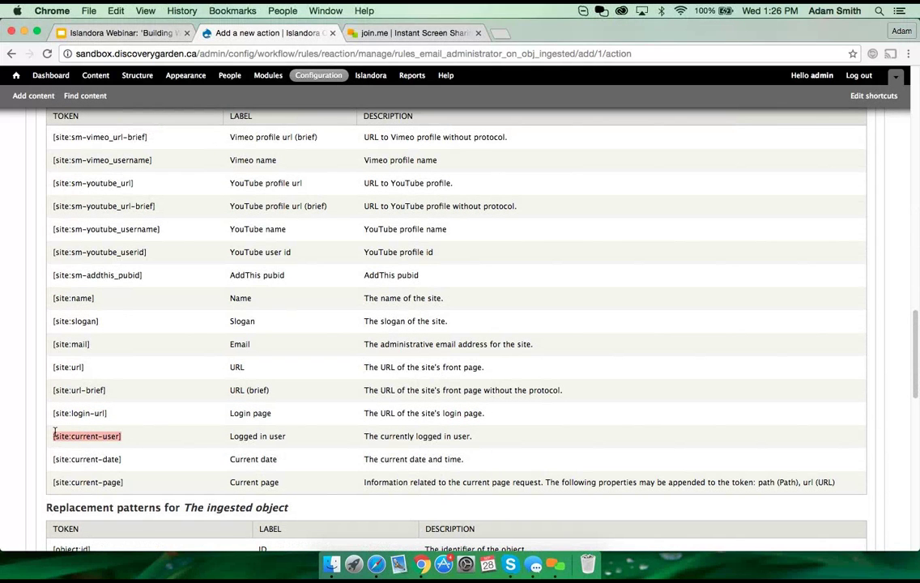
key("super+c")
scroll(243, 381, "up", 3)
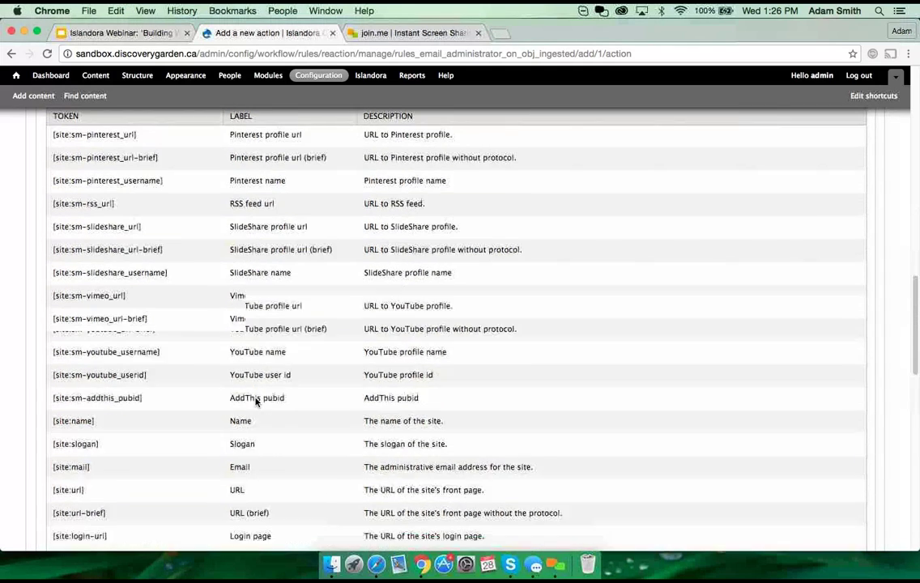
scroll(251, 403, "up", 10)
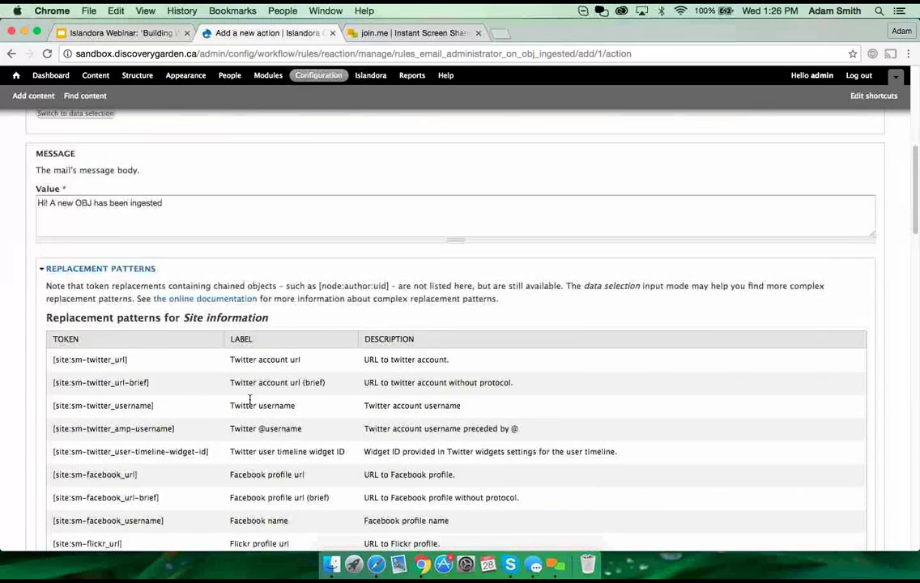
Step: Append 'by [site:current-user]' and the sentence 'The time it was ingested was' to the message
left_click(194, 235)
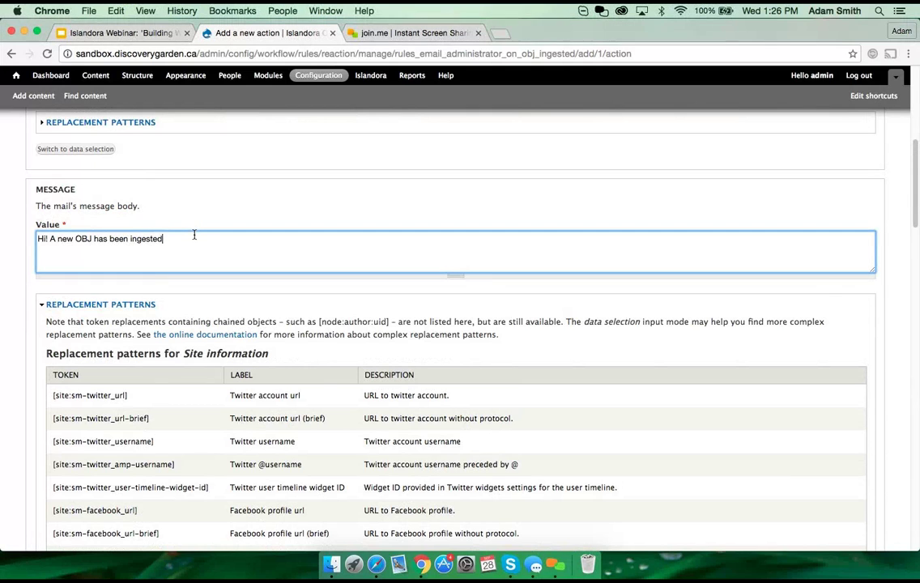
type("by")
key("super+v")
type("he time ")
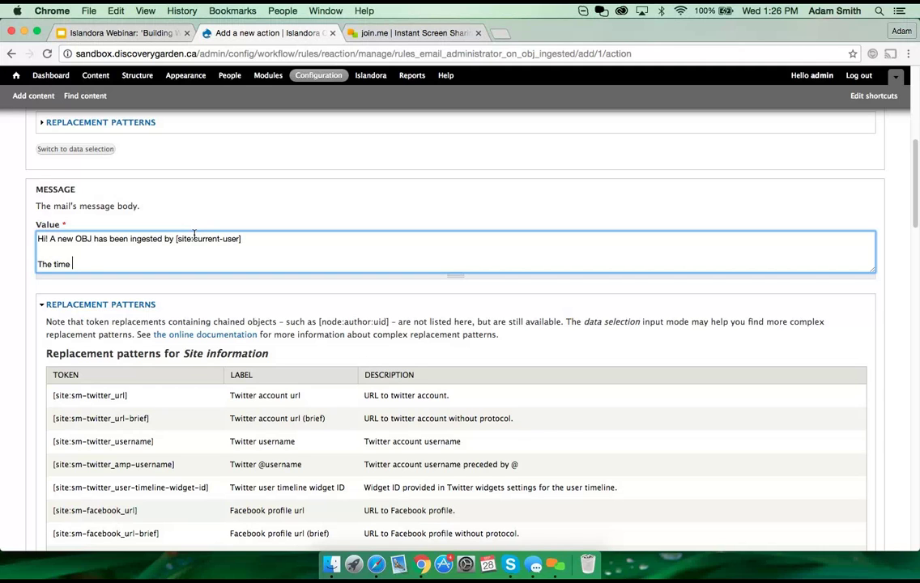
type("it was ingested was")
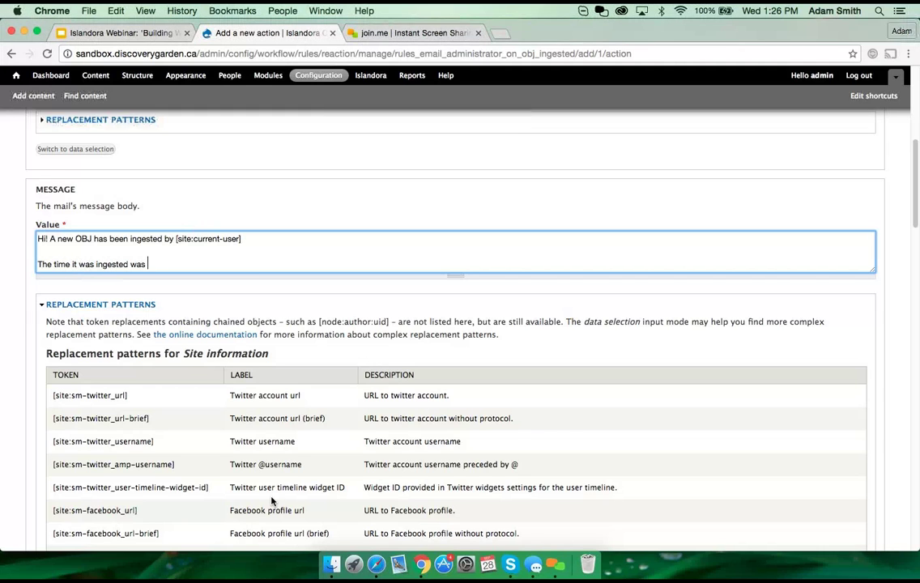
Step: Insert the [site:current-date] token, then add a line 'The PID of the object it was ingested into was'
scroll(268, 453, "down", 6)
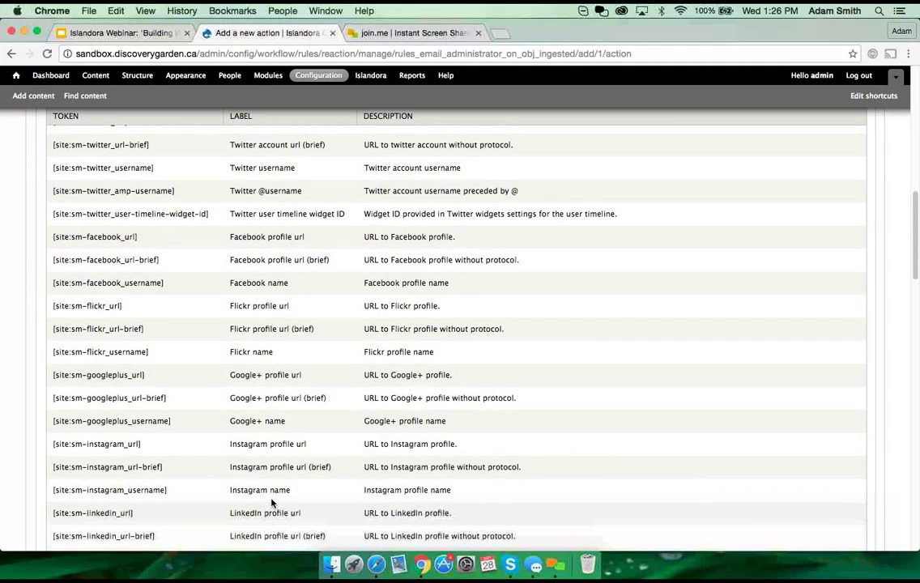
scroll(271, 502, "down", 10)
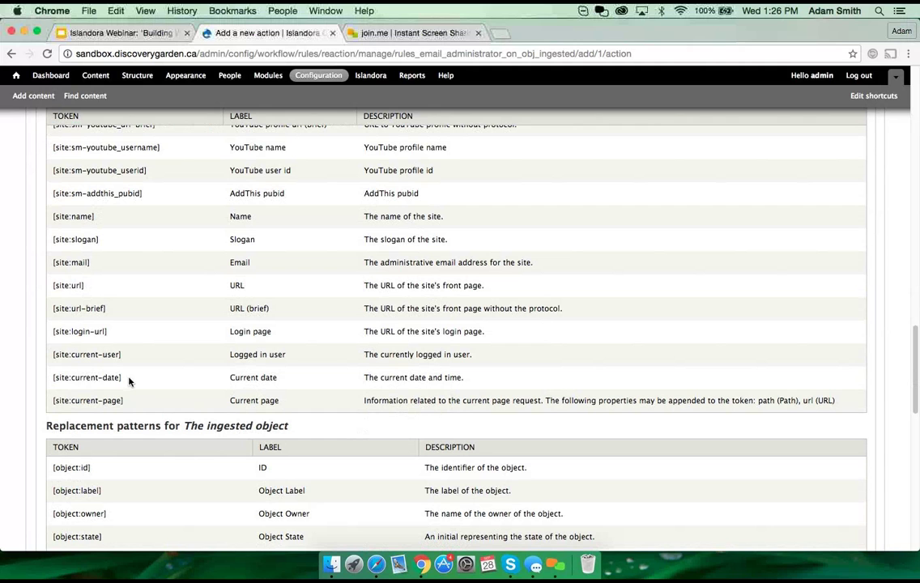
left_click_drag(128, 379, 51, 378)
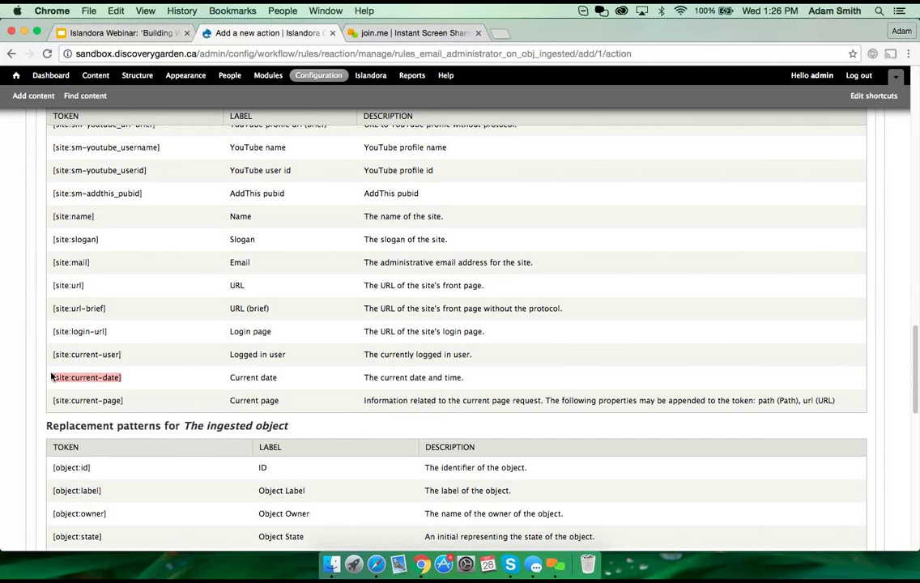
scroll(77, 372, "up", 8)
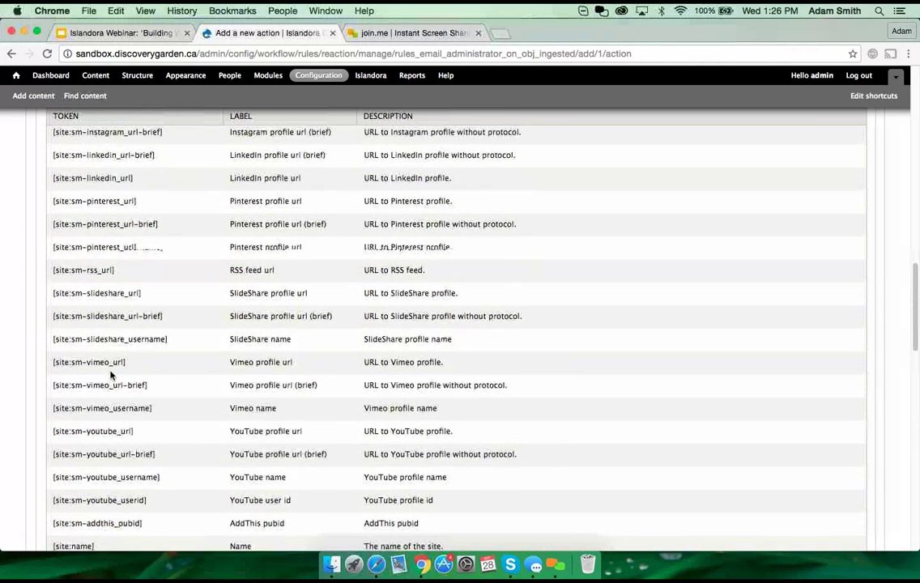
scroll(111, 375, "up", 5)
scroll(170, 221, "up", 3)
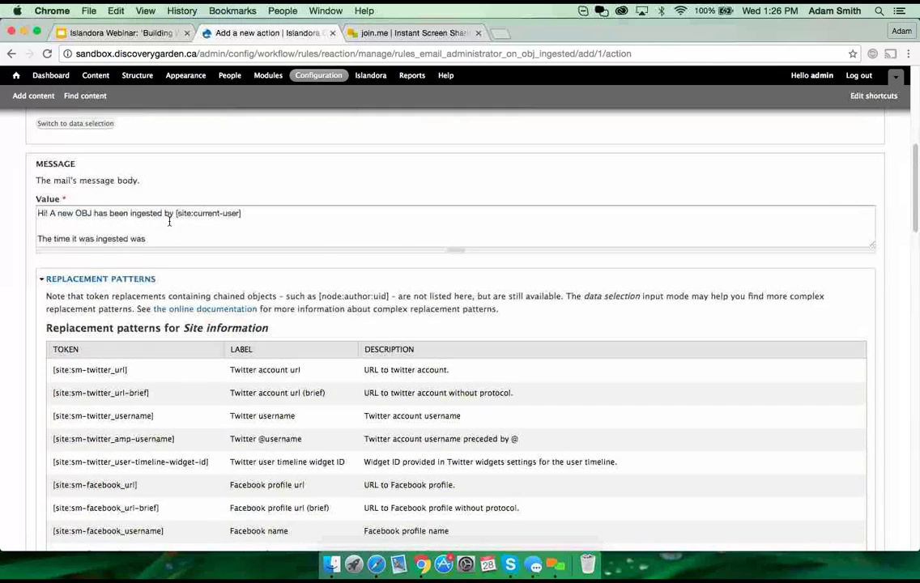
left_click(180, 236)
key("ctrl+v")
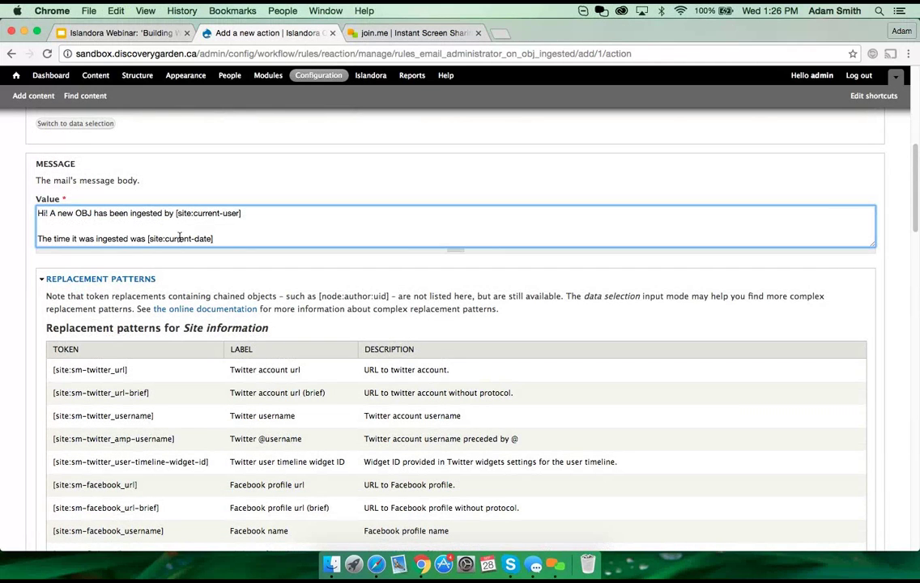
key("Return")
key("Return")
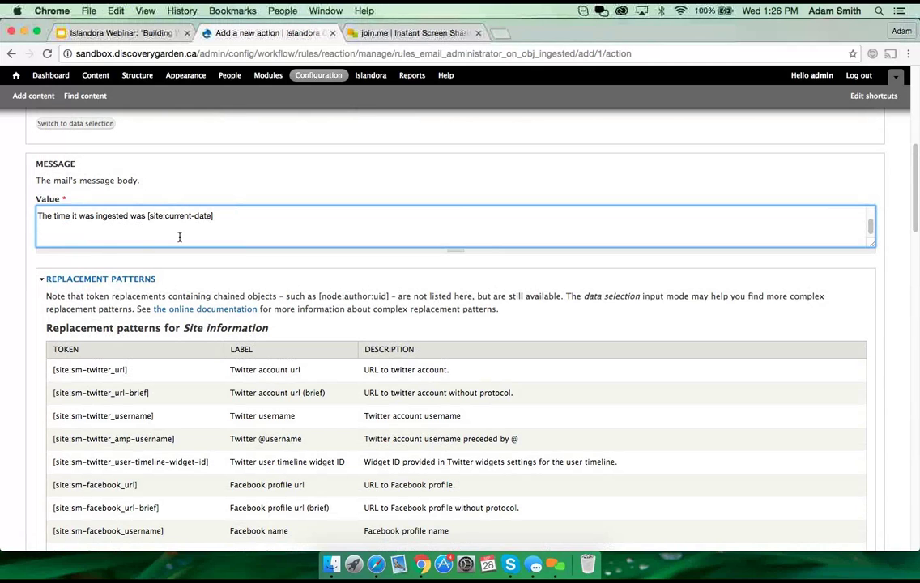
type("The PID of the object")
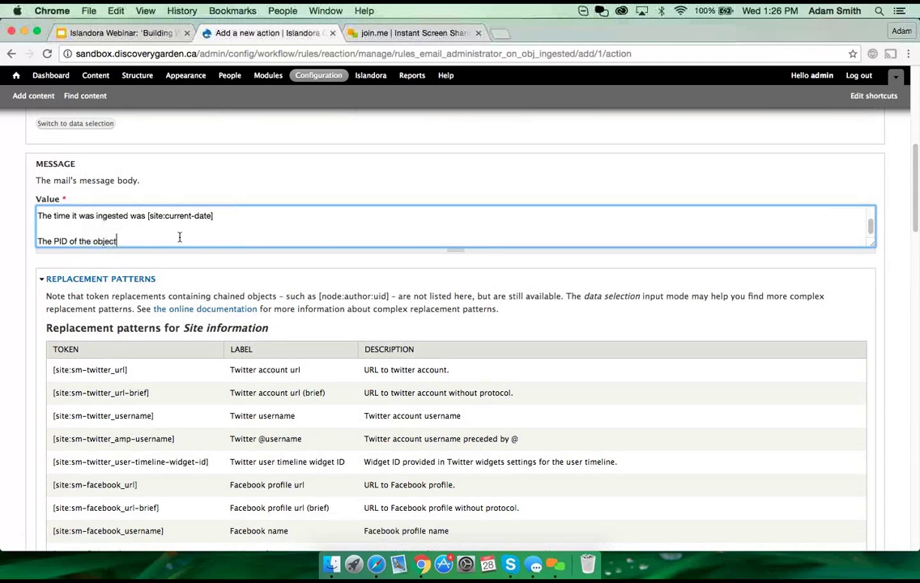
type(" it was ingested into was")
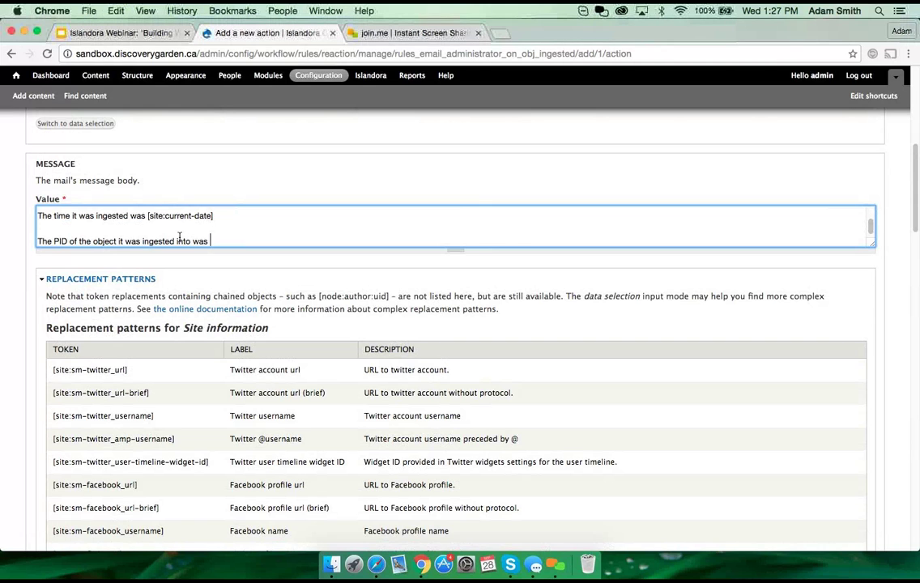
Step: Copy the [object:id] token and paste it after 'was' on the PID line
scroll(151, 417, "down", 15)
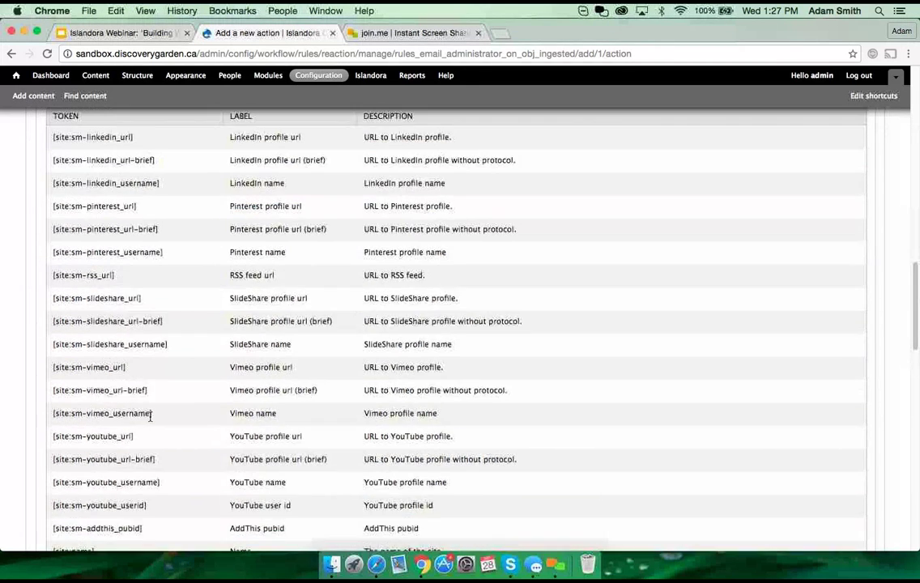
scroll(150, 421, "down", 3)
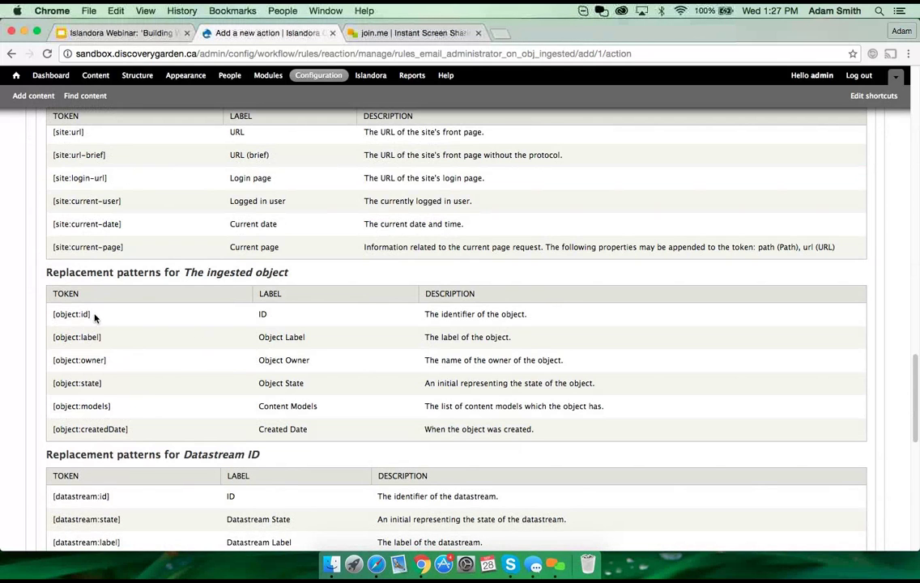
left_click_drag(93, 315, 50, 314)
key("super+c")
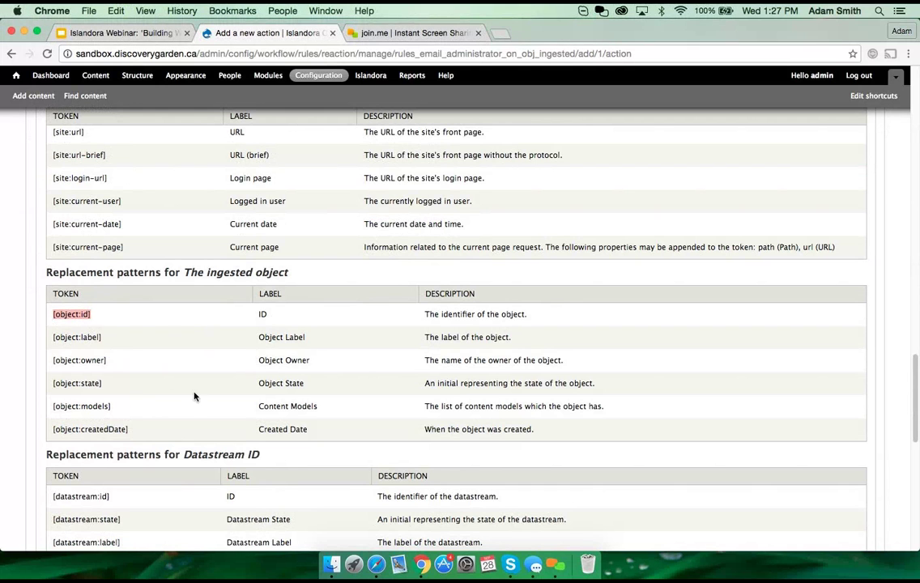
scroll(168, 374, "up", 5)
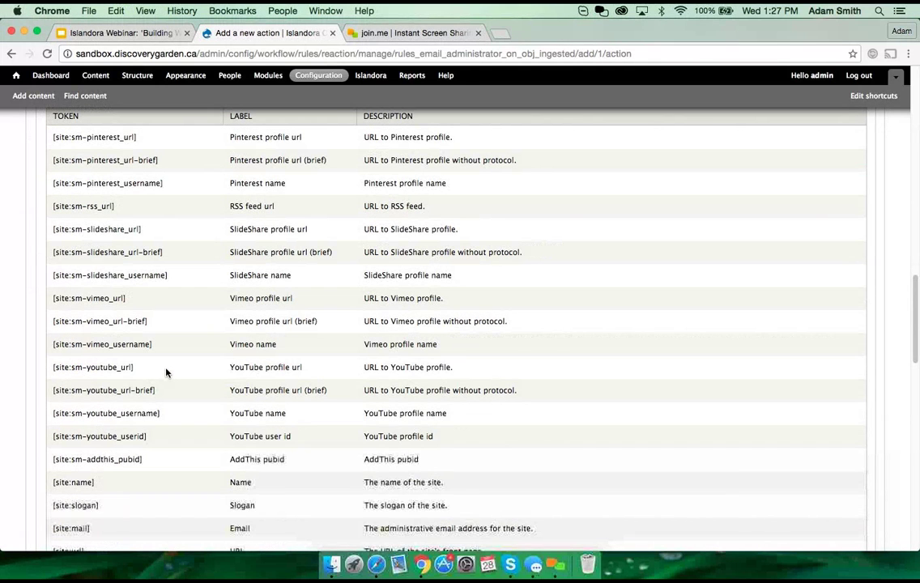
scroll(166, 372, "up", 8)
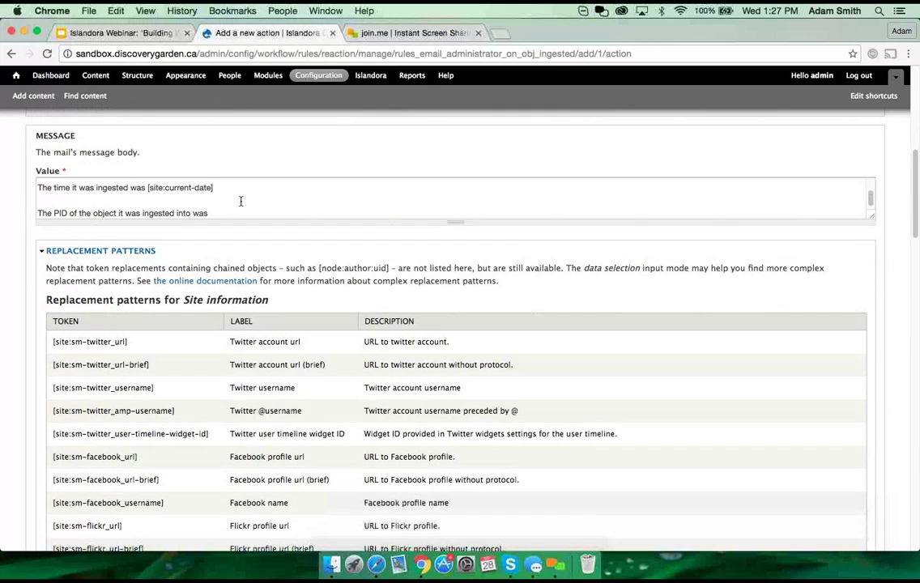
left_click(234, 212)
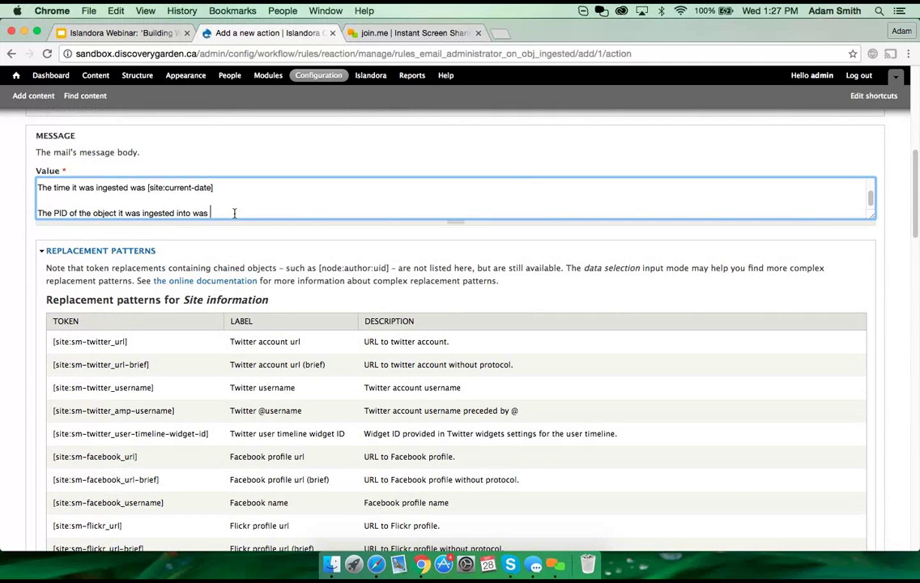
key("super+v")
Step: Add '([object:label])' after the object id, then collapse Replacement patterns
type("(")
key("super+v")
key("BackSpace")
key("BackSpace")
type("label")
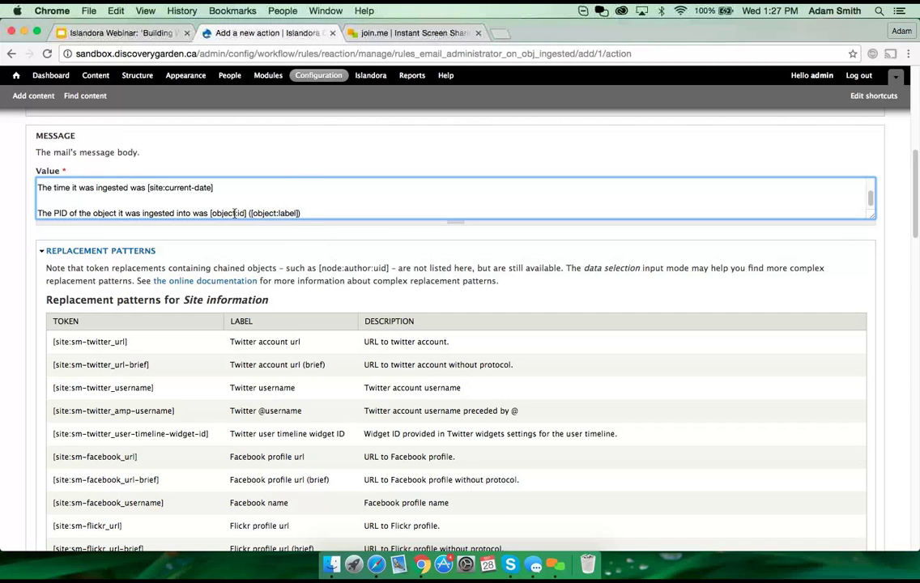
left_click(71, 250)
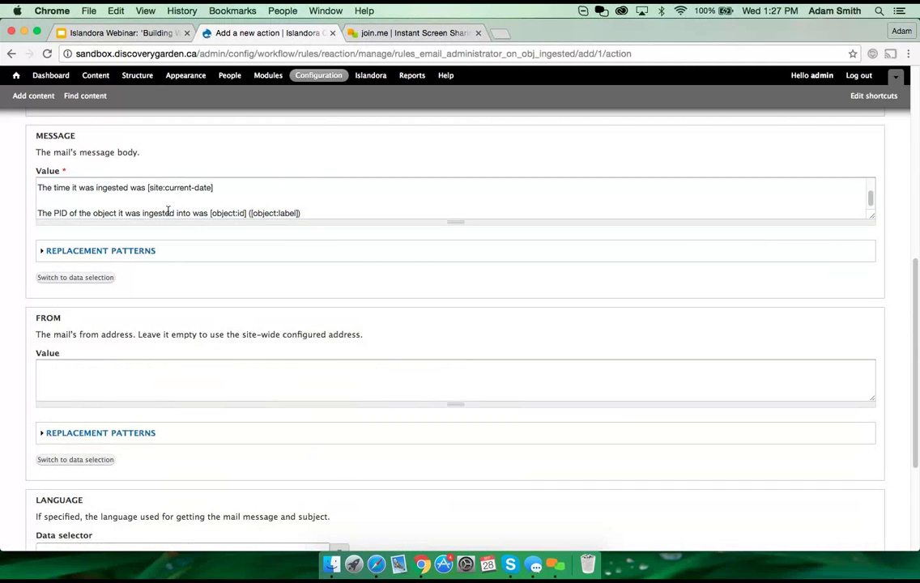
Step: Save the Send mail action so it appears under the rule's Actions
left_click(267, 199)
scroll(91, 198, "down", 1)
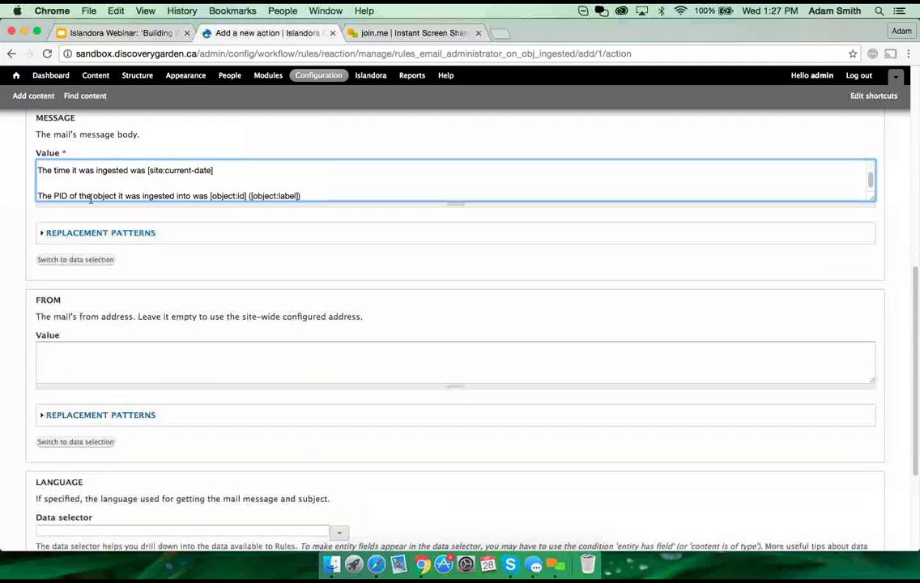
scroll(90, 199, "up", 3)
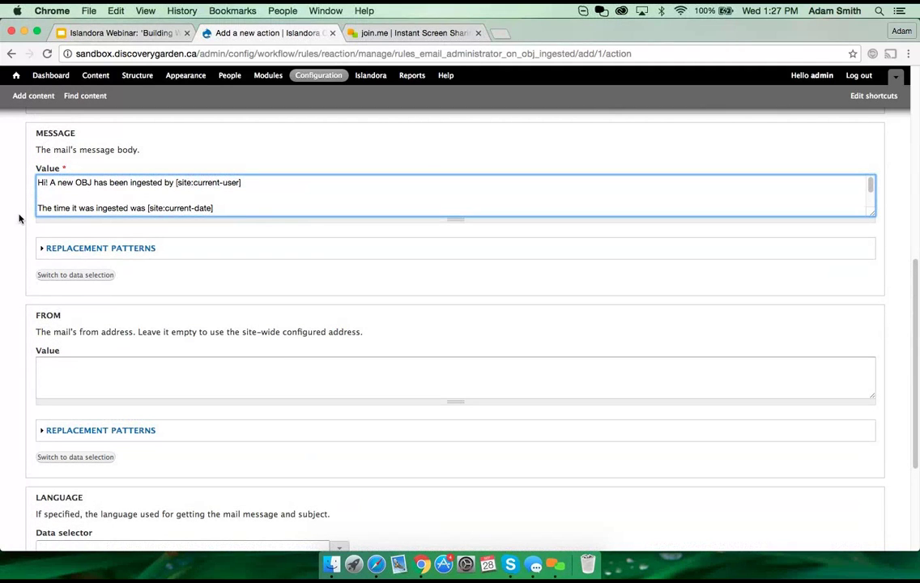
scroll(19, 195, "down", 1)
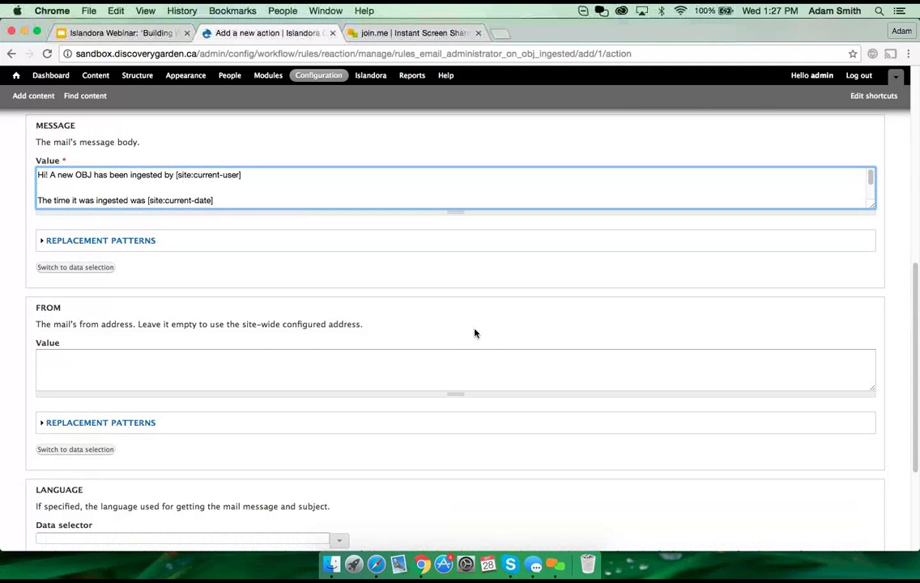
scroll(15, 345, "down", 1)
scroll(15, 345, "down", 5)
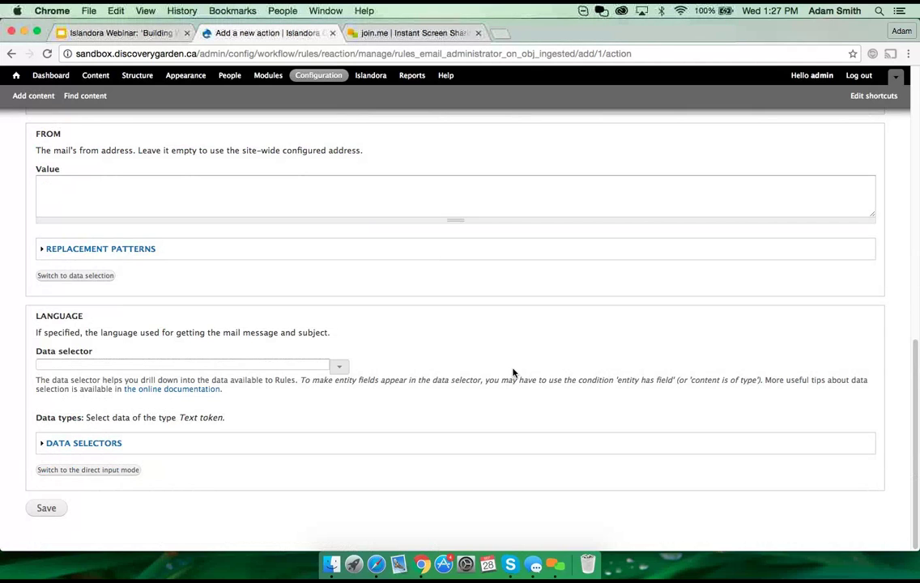
left_click(43, 509)
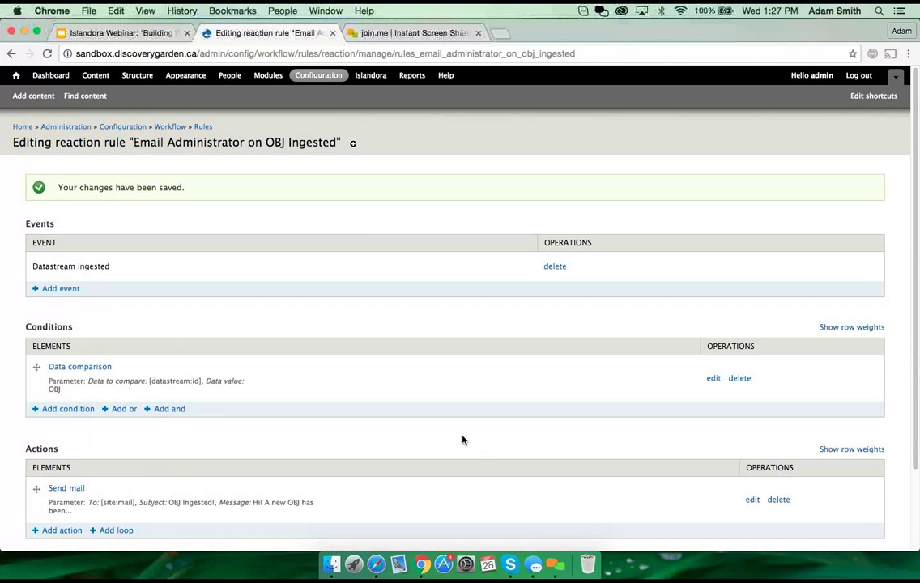
Step: Review the rule's Datastream ingested event, OBJ comparison and Send mail action, then switch to the webinar slides
scroll(462, 440, "down", 3)
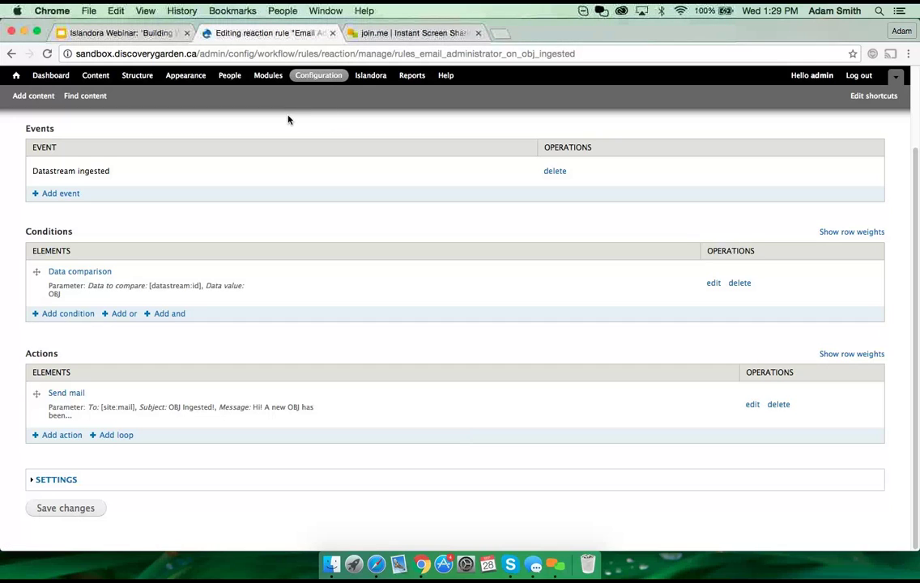
left_click(125, 33)
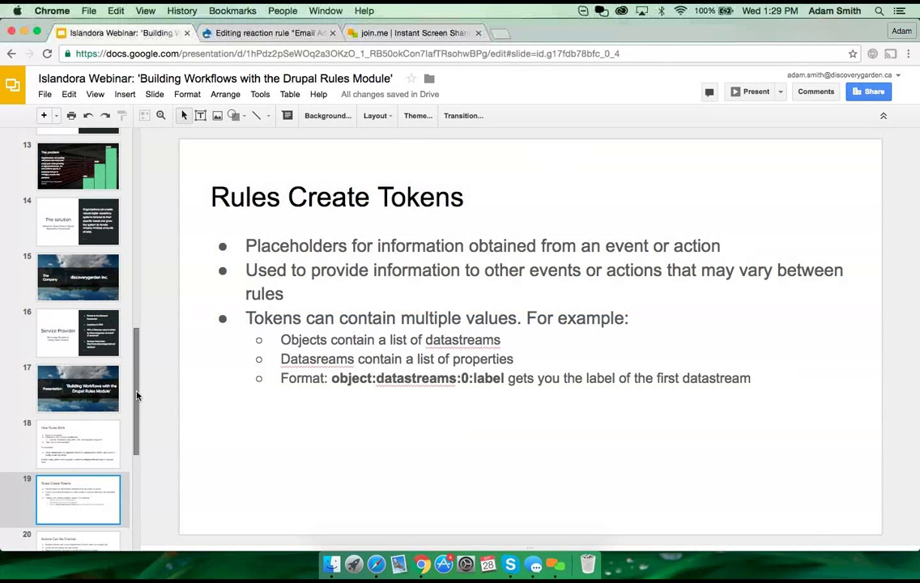
Step: Show slide 20, 'Actions Can Be Chained', then return to the reaction rule edit page
left_click_drag(137, 395, 139, 427)
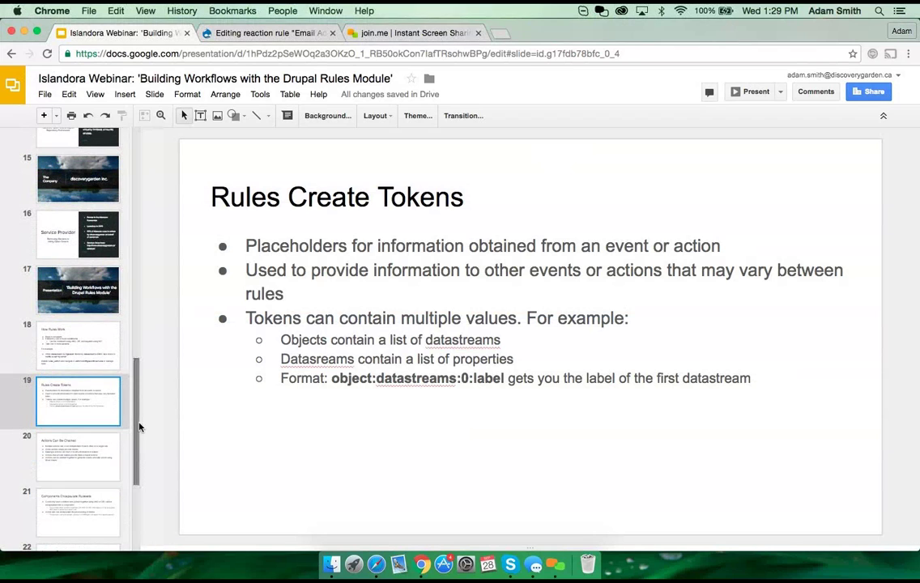
left_click(89, 455)
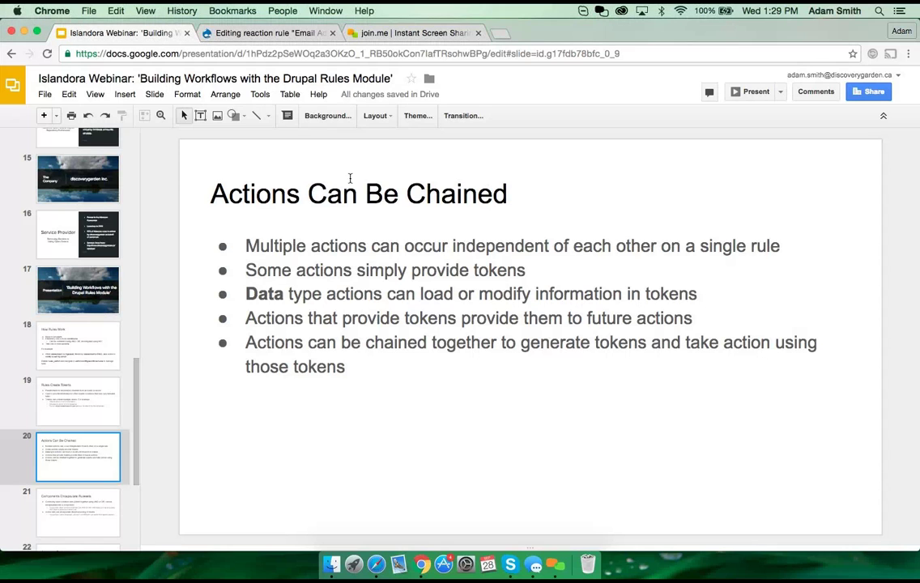
left_click(258, 33)
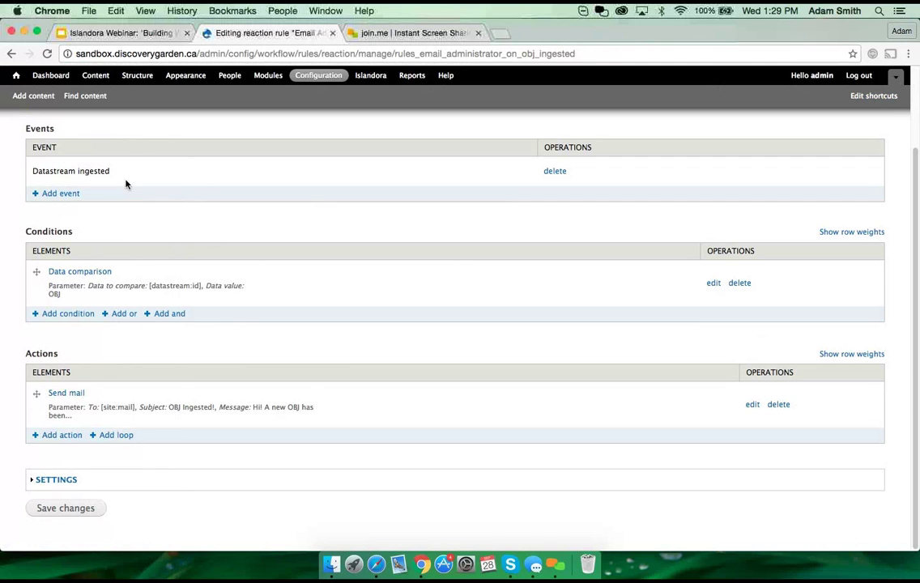
Step: Save the reaction rule and open the Rules list showing 'Email Administrator on OBJ Ingested'
scroll(195, 251, "up", 3)
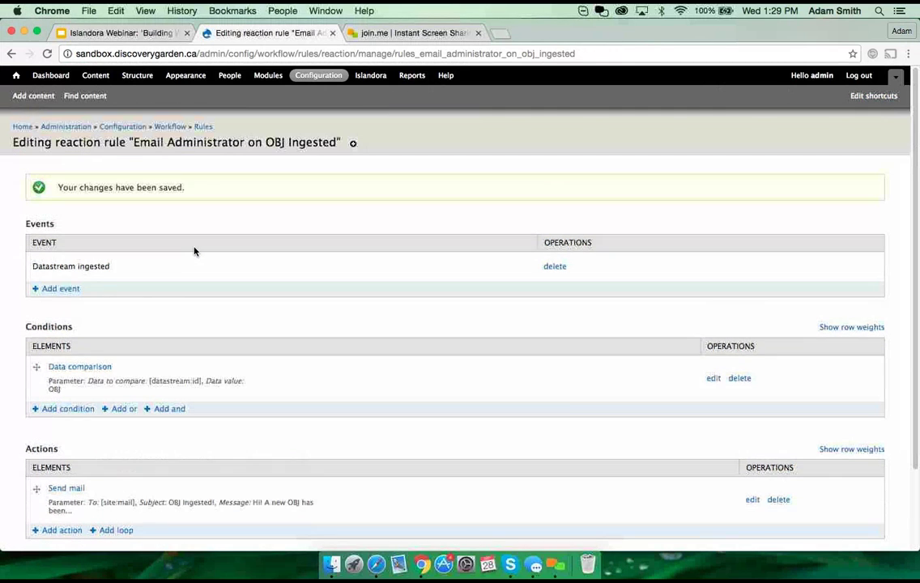
scroll(183, 436, "down", 3)
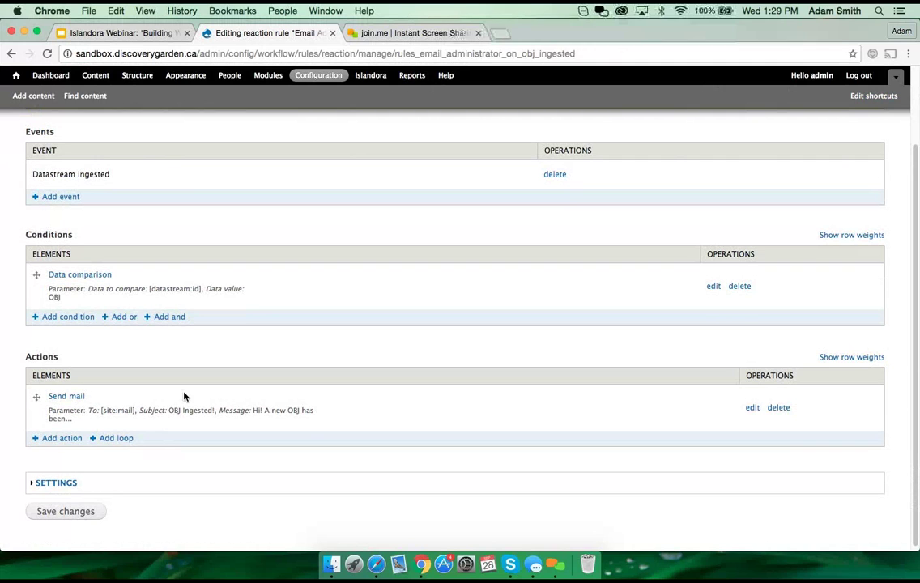
left_click(66, 511)
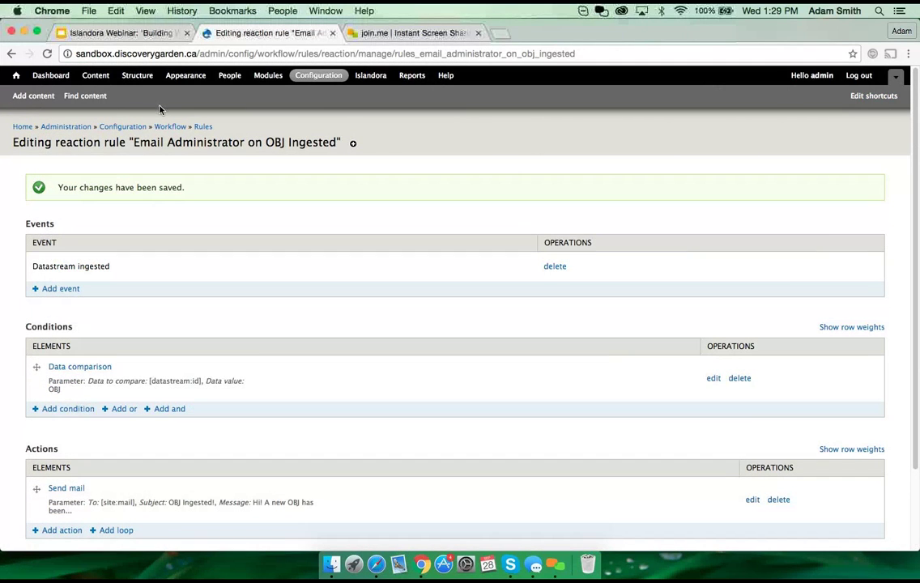
left_click(204, 130)
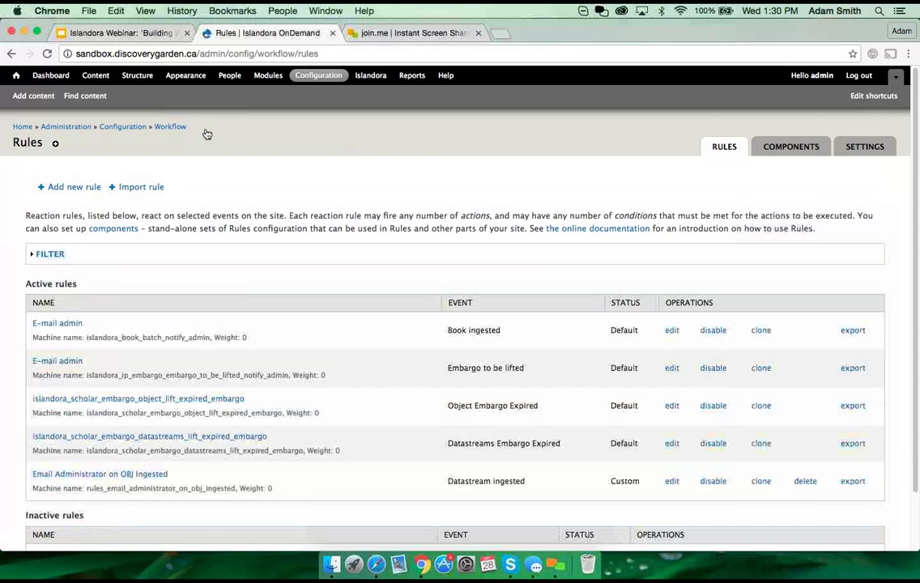
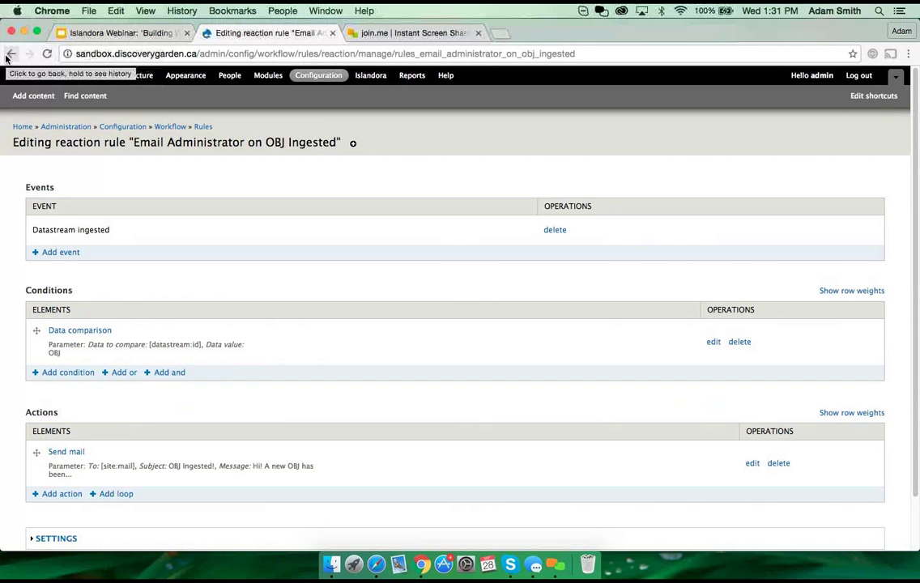
Step: Return to the reaction rules list from the finished 'Email Administrator on OBJ Ingested' rule
left_click(10, 55)
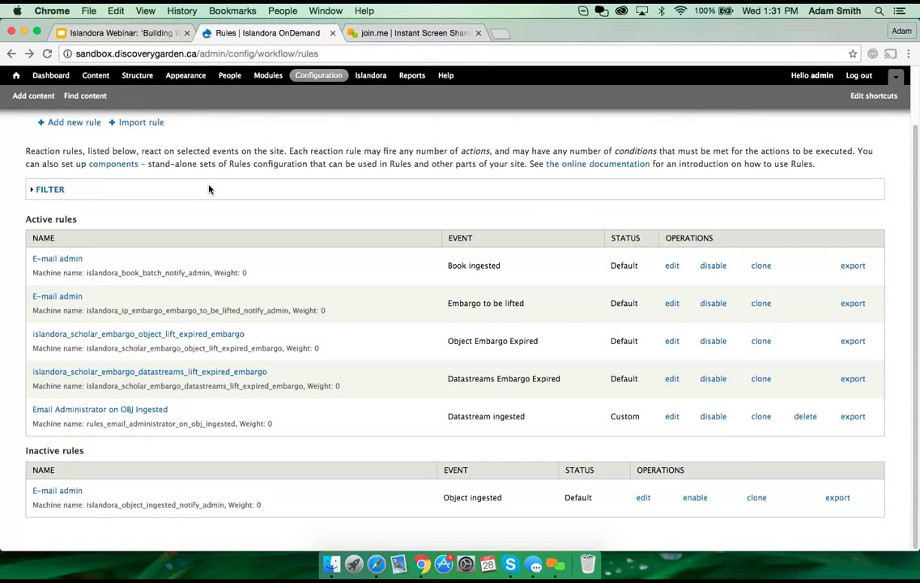
Step: Glance at the webinar slides, then start a new reaction rule from the Rules overview
left_click(126, 33)
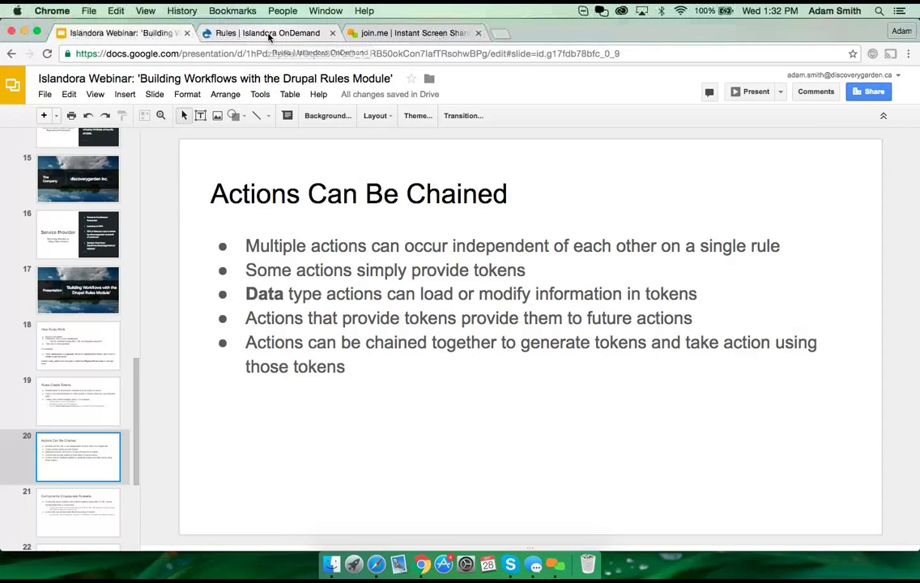
left_click(268, 33)
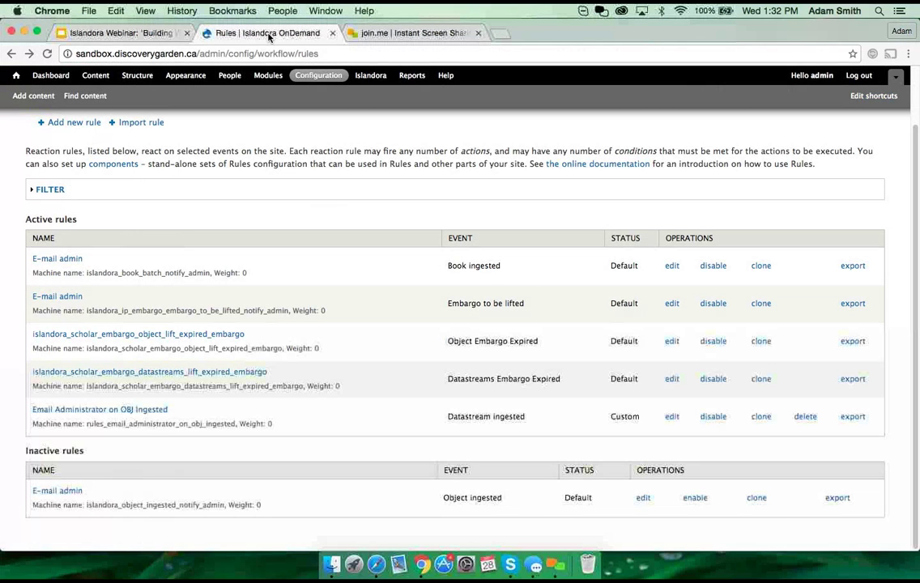
left_click(75, 122)
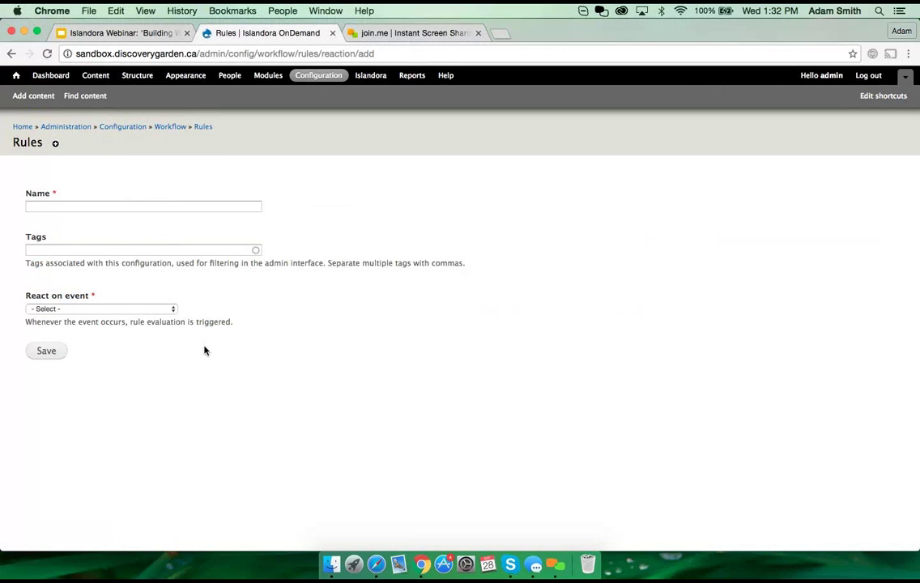
Step: Name the new rule 'Update label from MODS', trigger it on Object ingested, and save
left_click(116, 206)
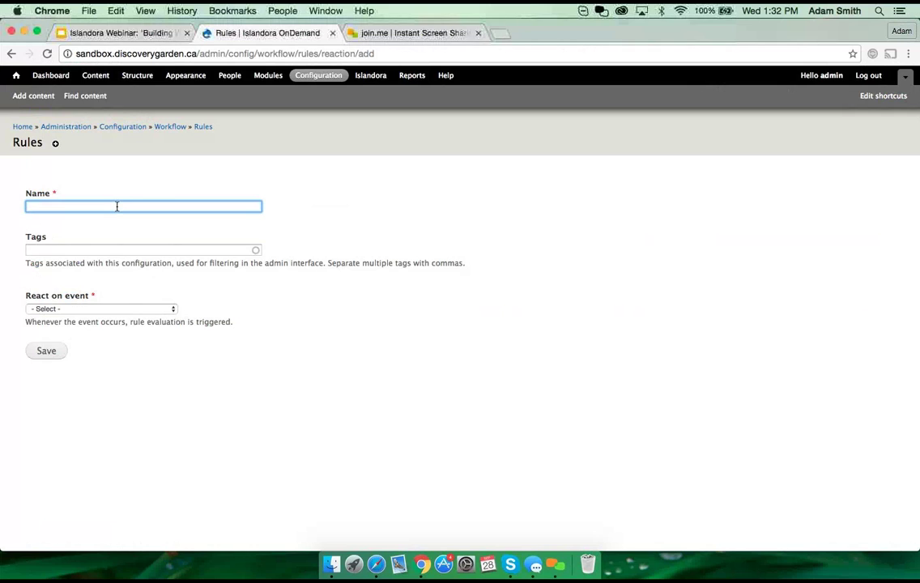
type("Update la")
type("vbel")
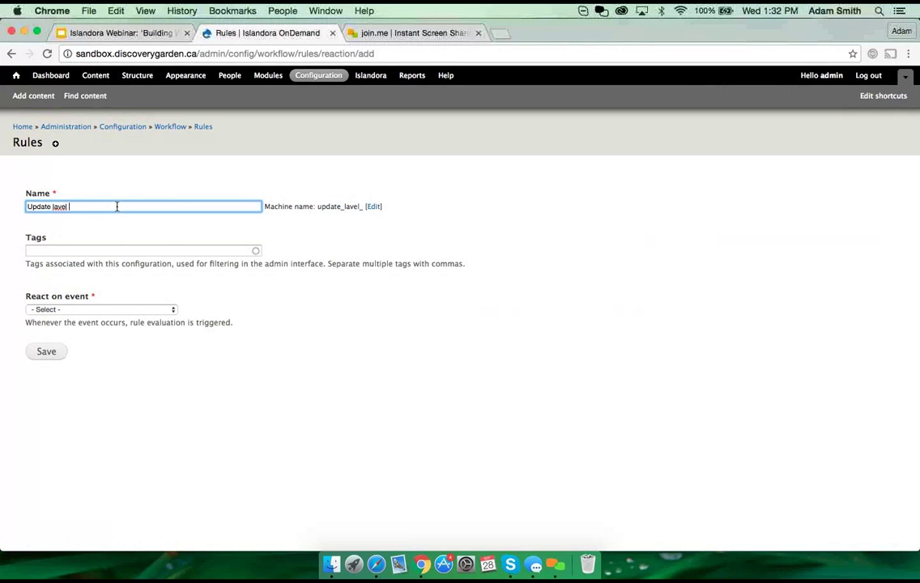
key("BackSpace")
key("BackSpace")
key("BackSpace")
type("bel from MODS")
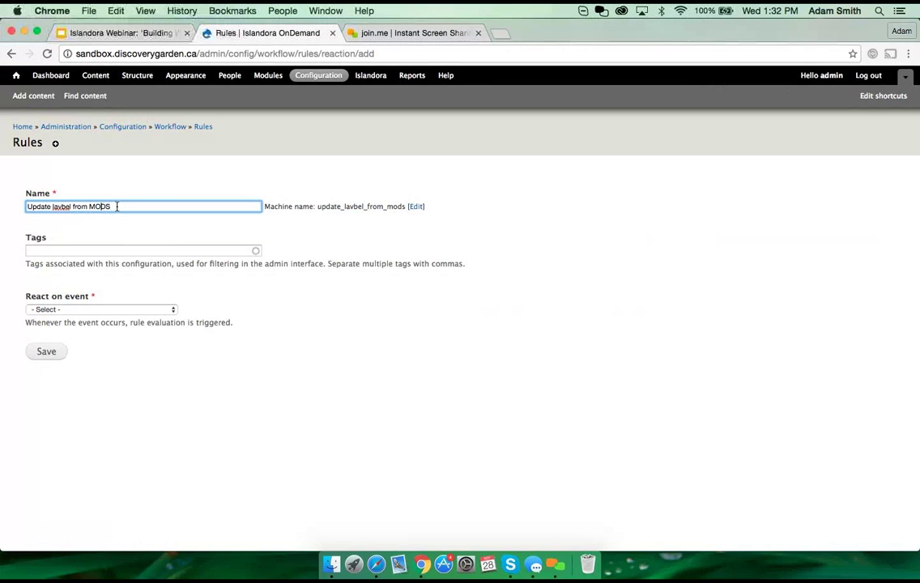
key("Left")
key("Left")
key("Left")
key("Left")
key("Left")
key("Left")
key("Left")
key("Left")
key("Left")
key("Left")
key("Left")
key("Left")
key("Left")
key("BackSpace")
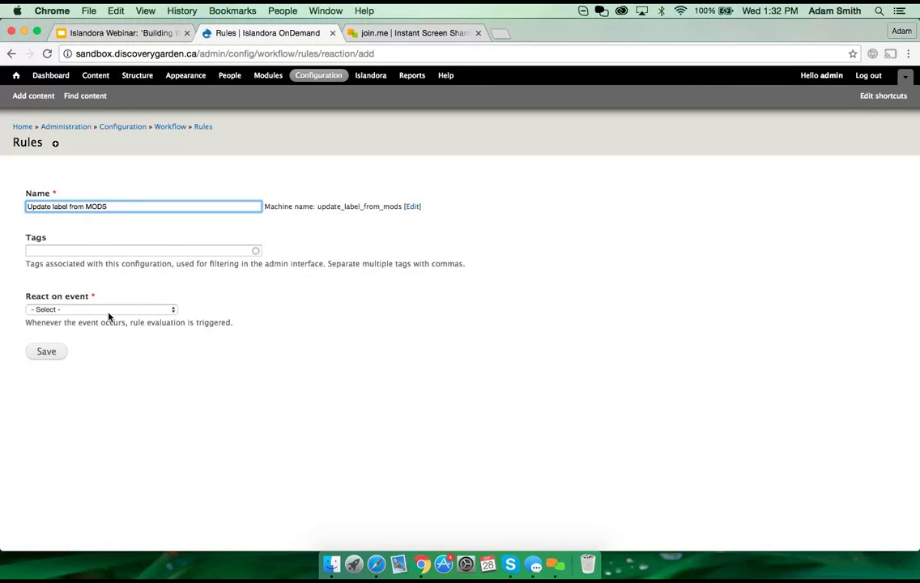
left_click(130, 311)
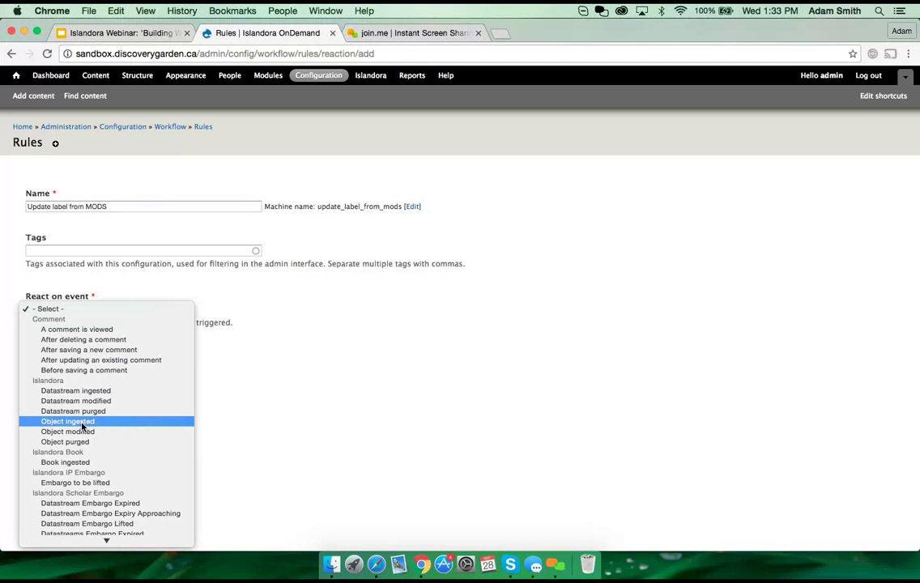
left_click(83, 422)
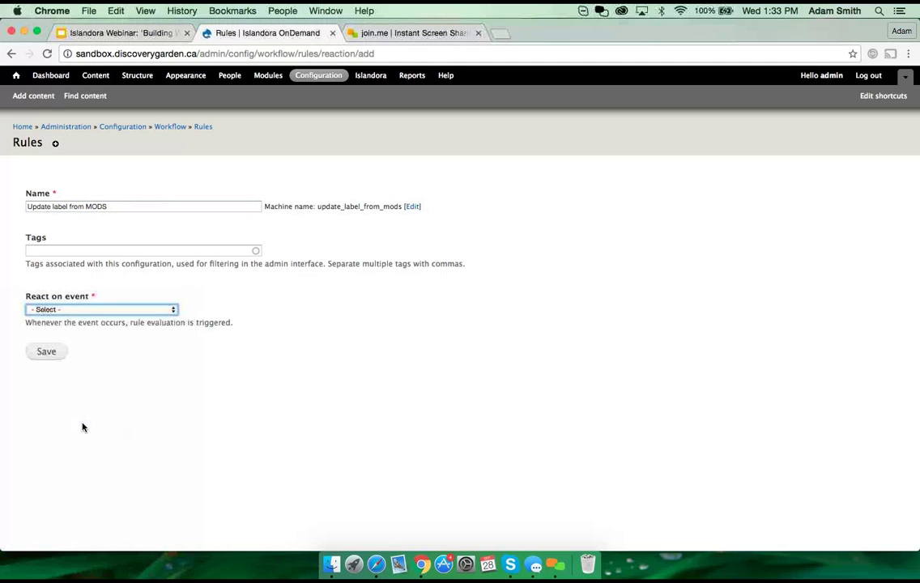
left_click(44, 353)
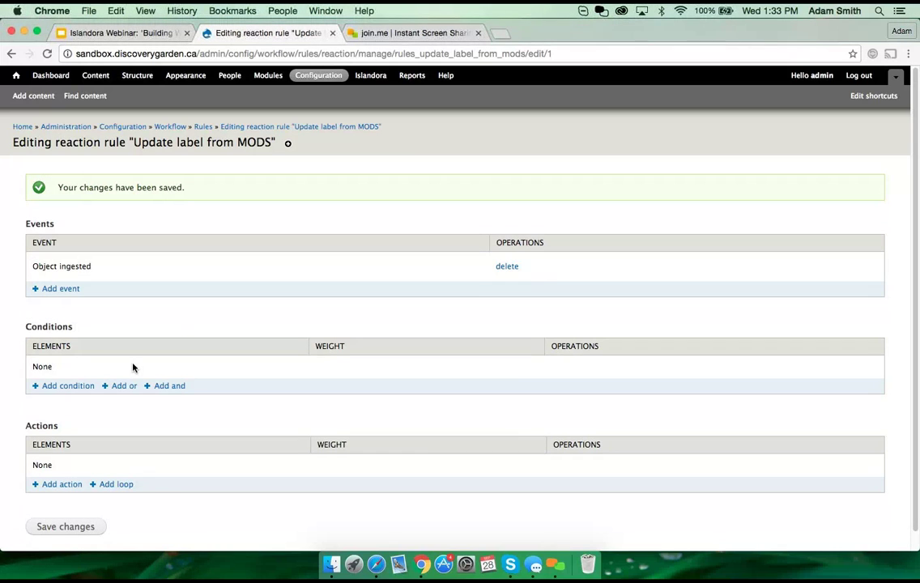
Step: Add and save a 'Check object for existence of a datastream' condition with selector object and value MODS
left_click(63, 386)
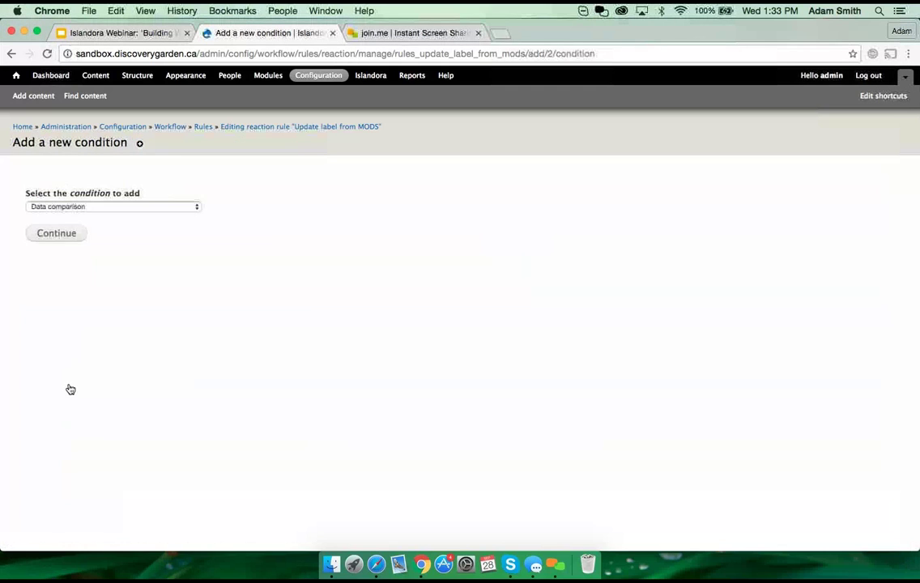
left_click(166, 208)
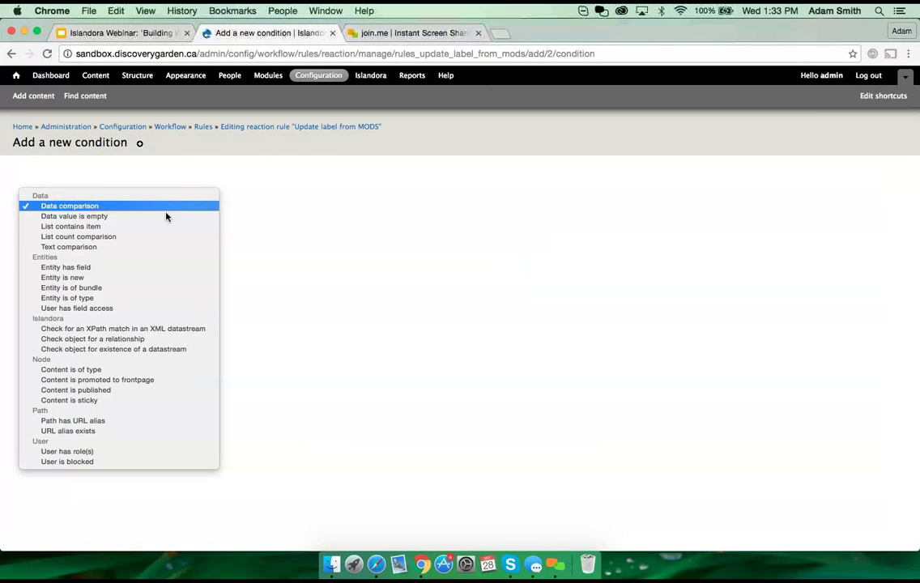
left_click(150, 349)
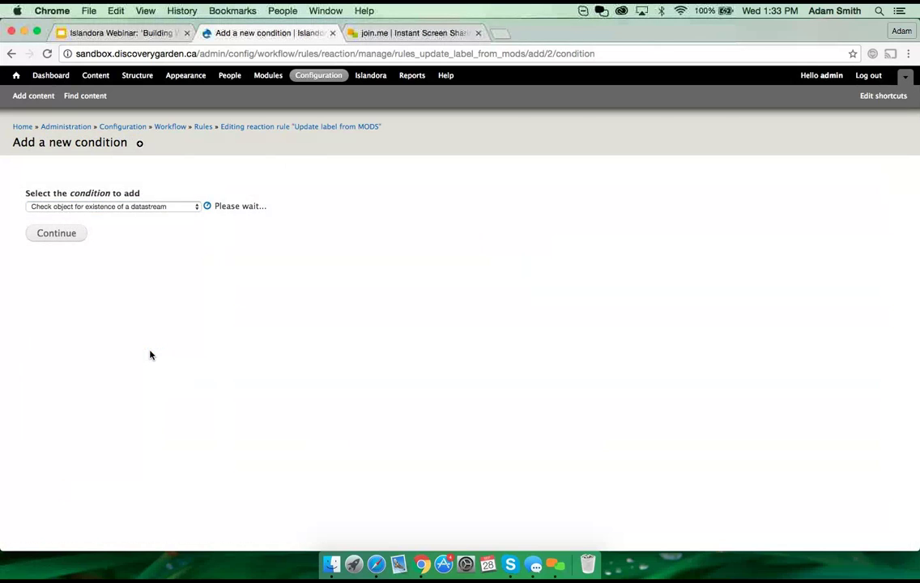
left_click(47, 241)
type("object")
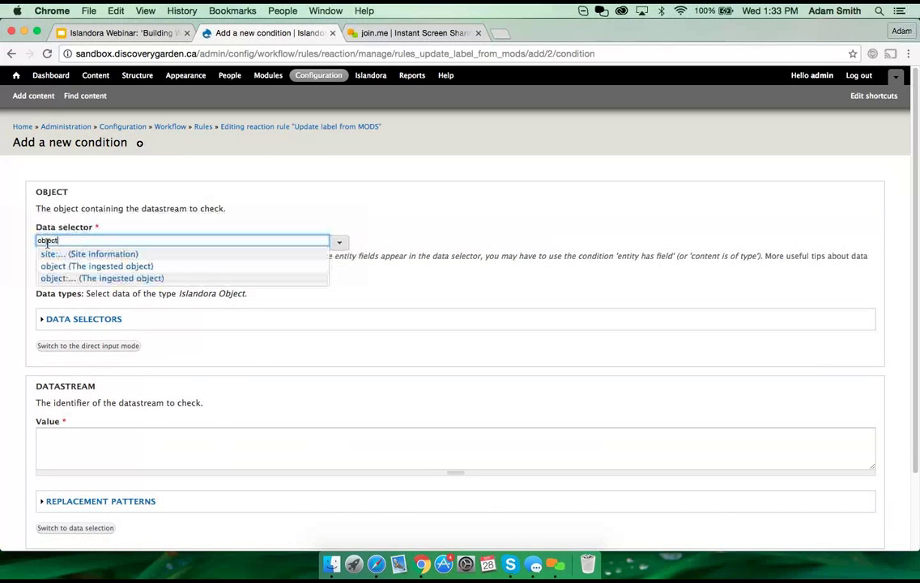
double_click(47, 241)
left_click(506, 245)
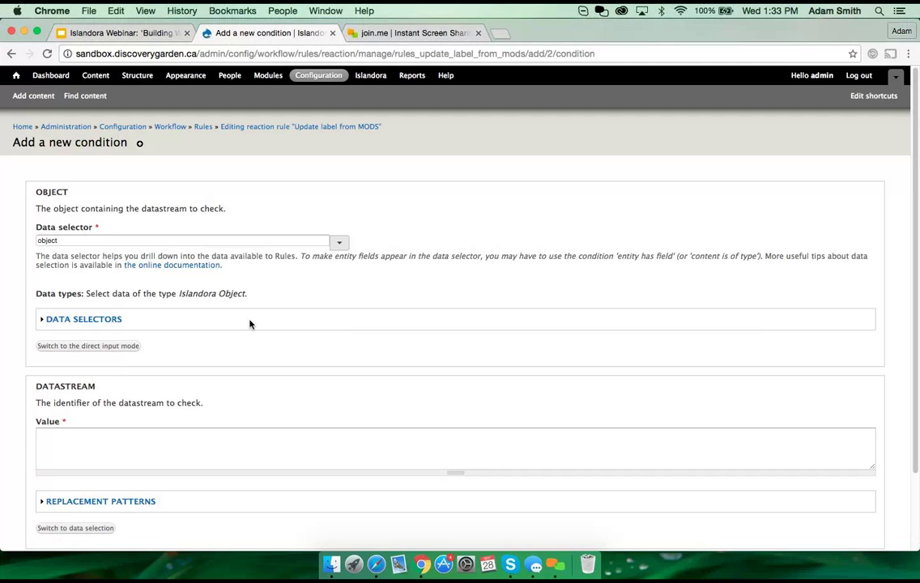
scroll(339, 346, "down", 3)
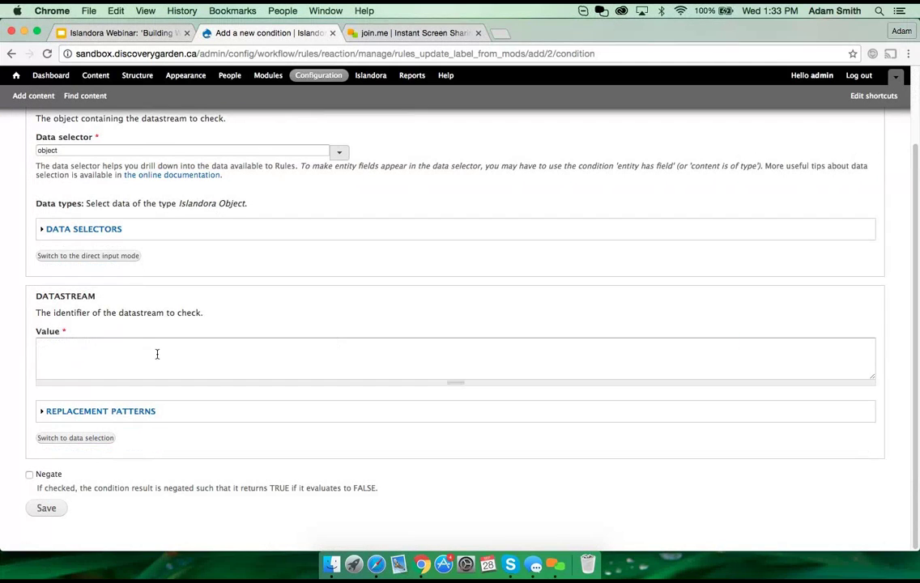
left_click(157, 354)
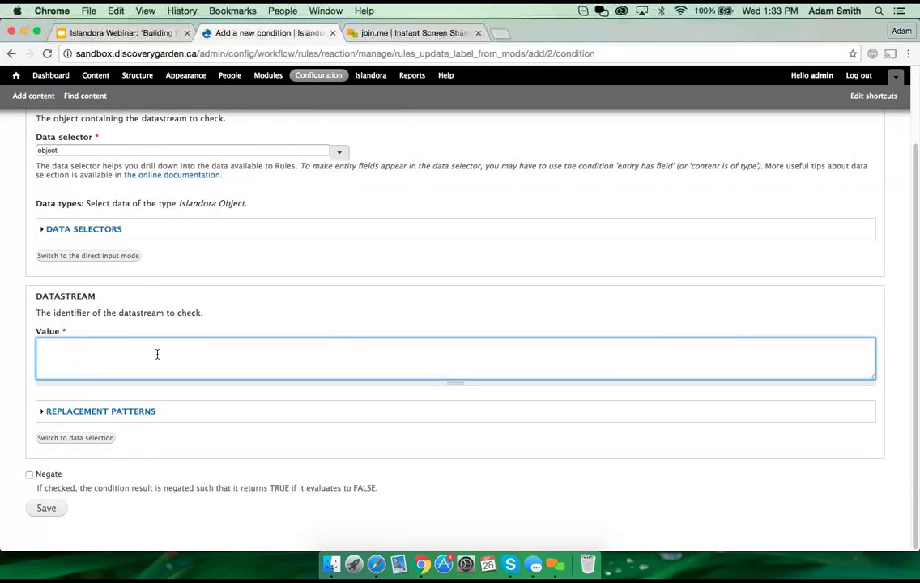
type("MODS")
left_click(45, 509)
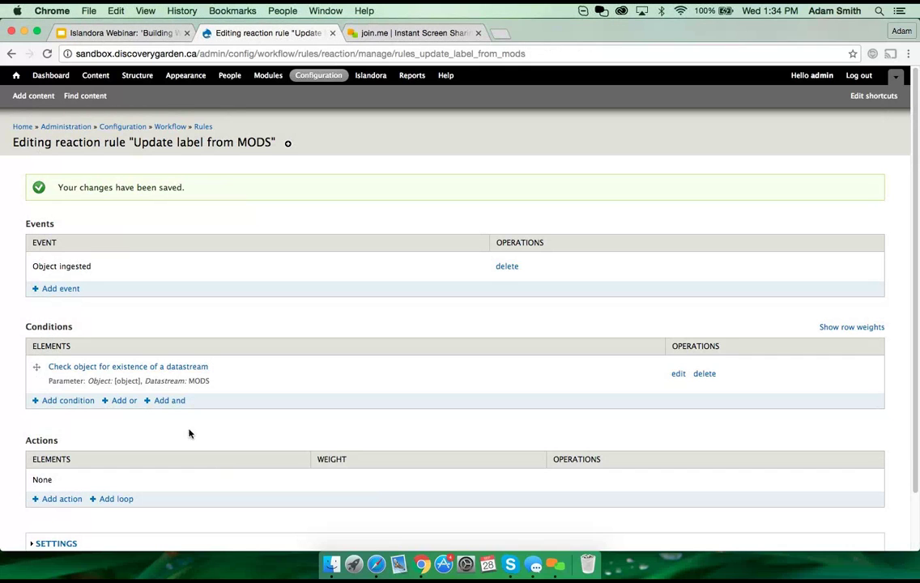
scroll(96, 418, "down", 2)
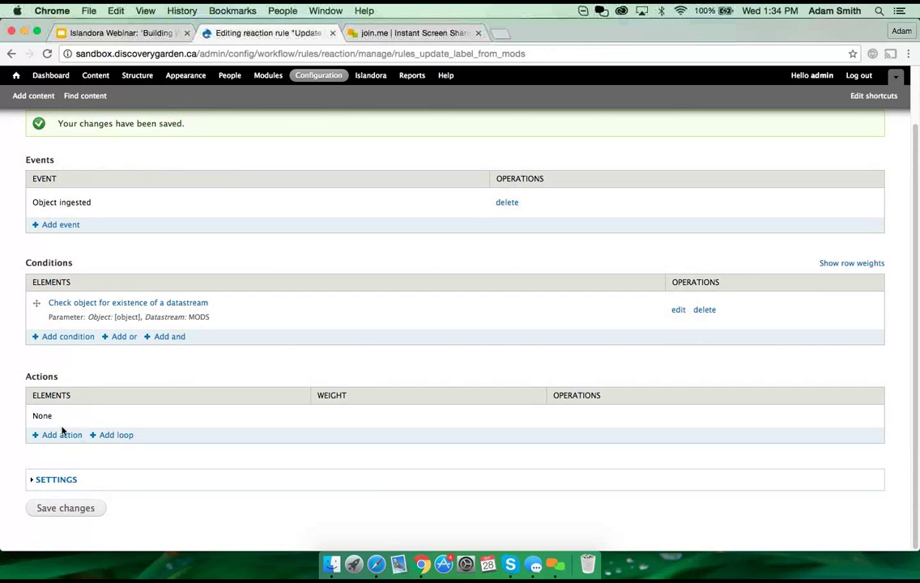
Step: Try the 'Load a DOMXPath from a datastream' action, abandon it, and start adding an action again
left_click(75, 436)
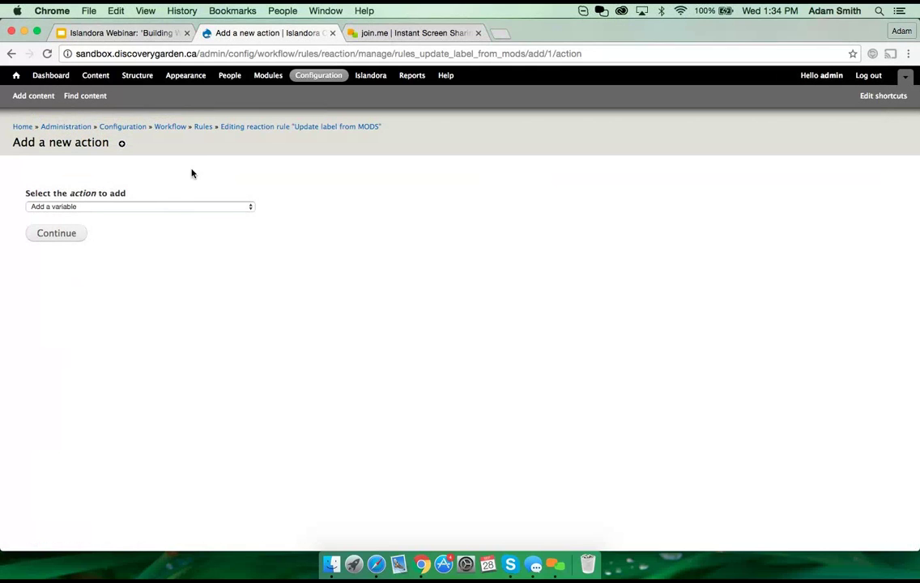
left_click(172, 207)
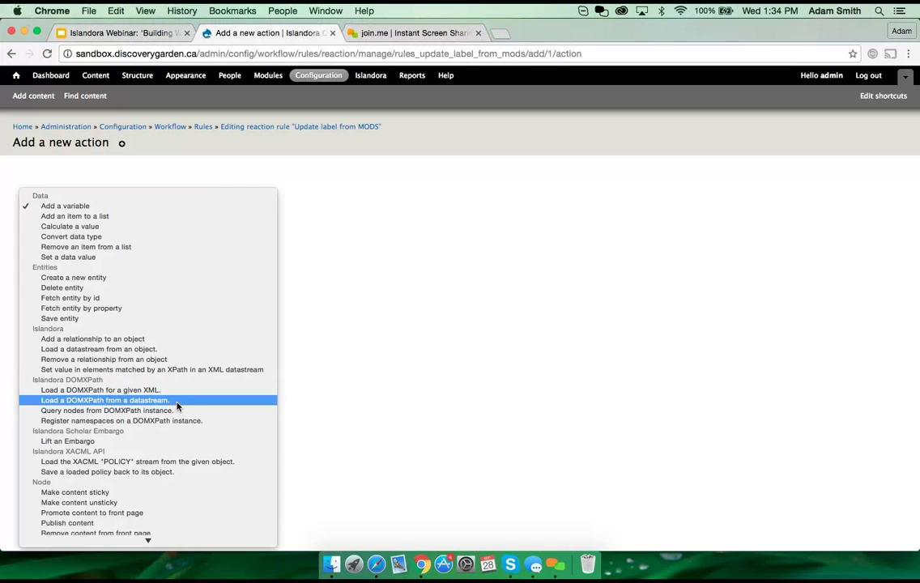
left_click(177, 402)
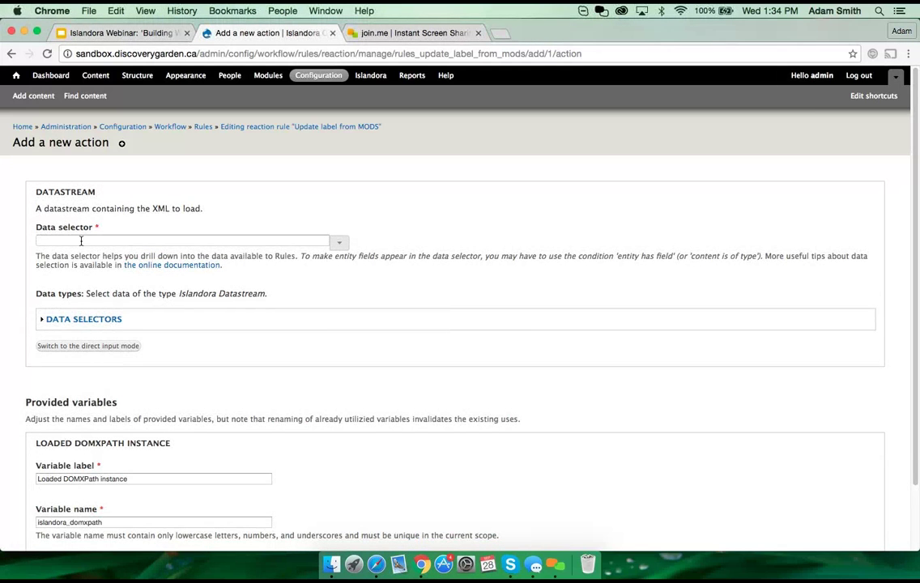
left_click(80, 241)
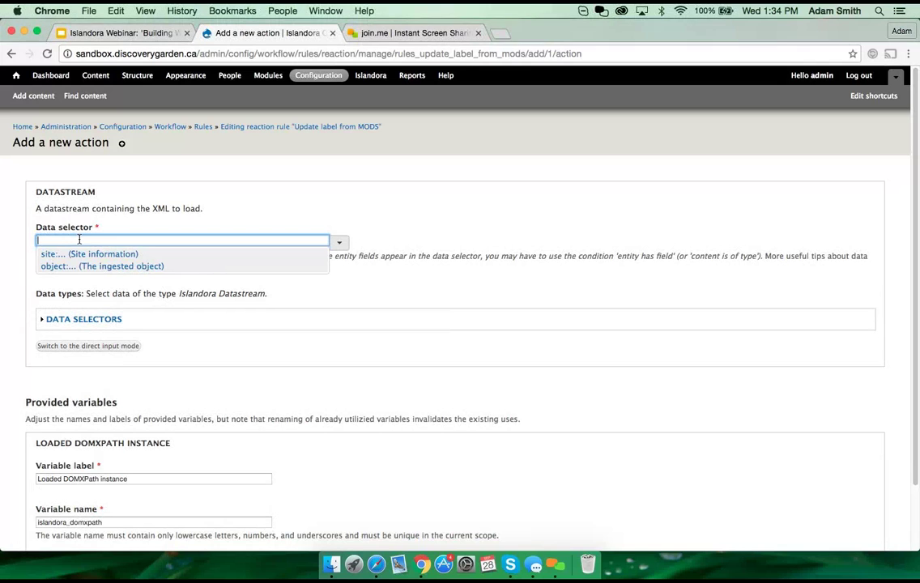
left_click(363, 214)
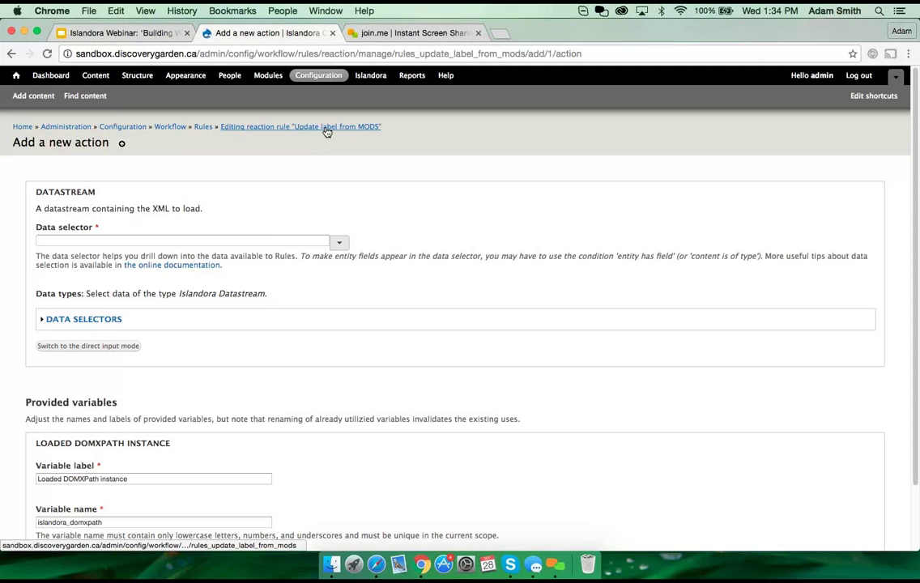
left_click(11, 55)
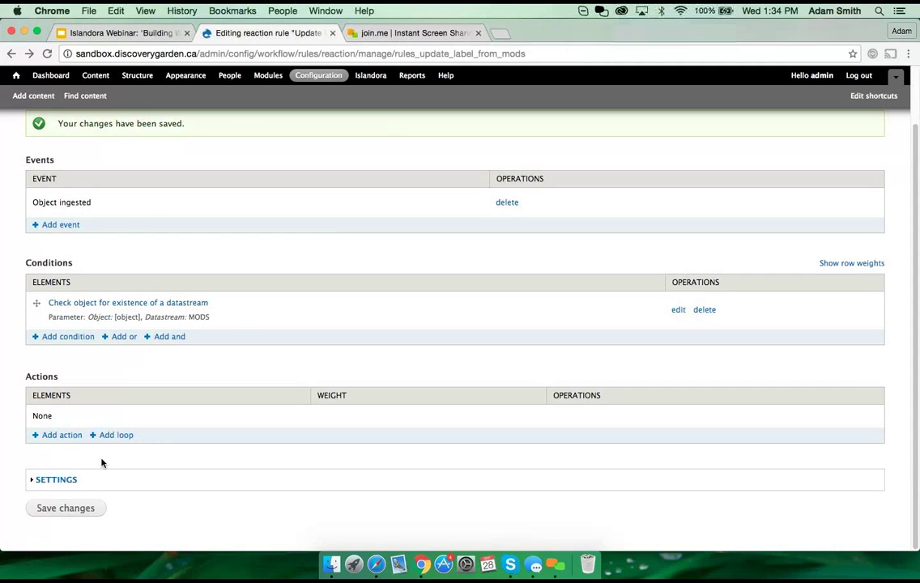
left_click(71, 437)
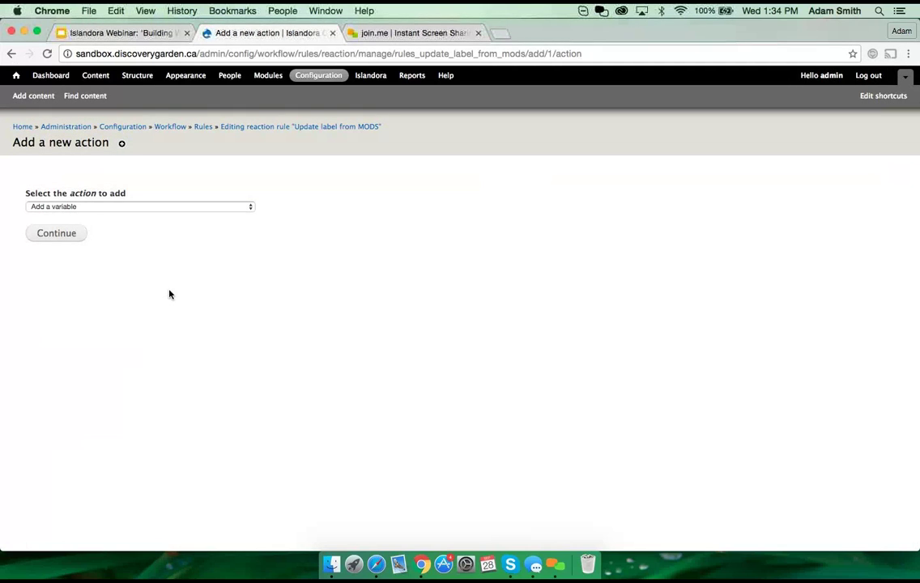
Step: Choose the load-datastream-from-object action with datastream ID MODS
left_click(157, 207)
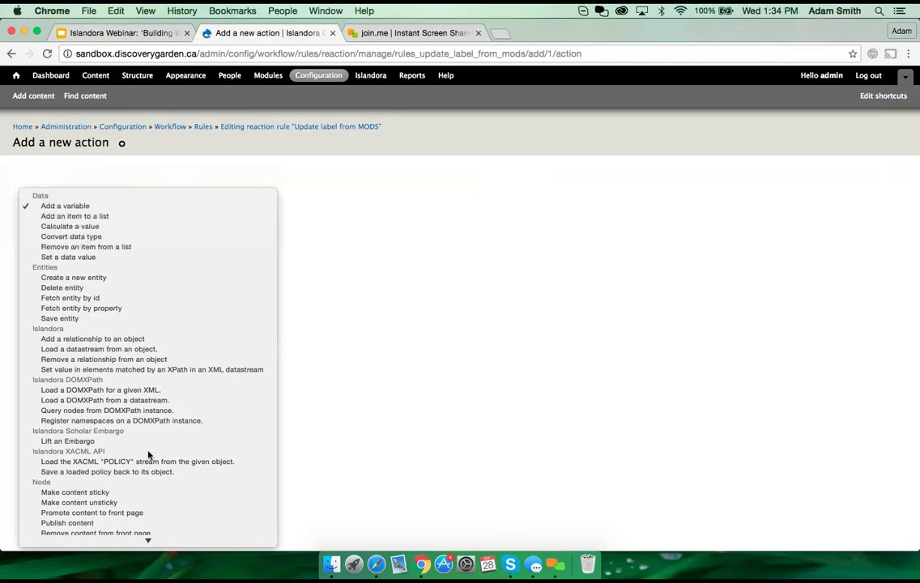
left_click(104, 351)
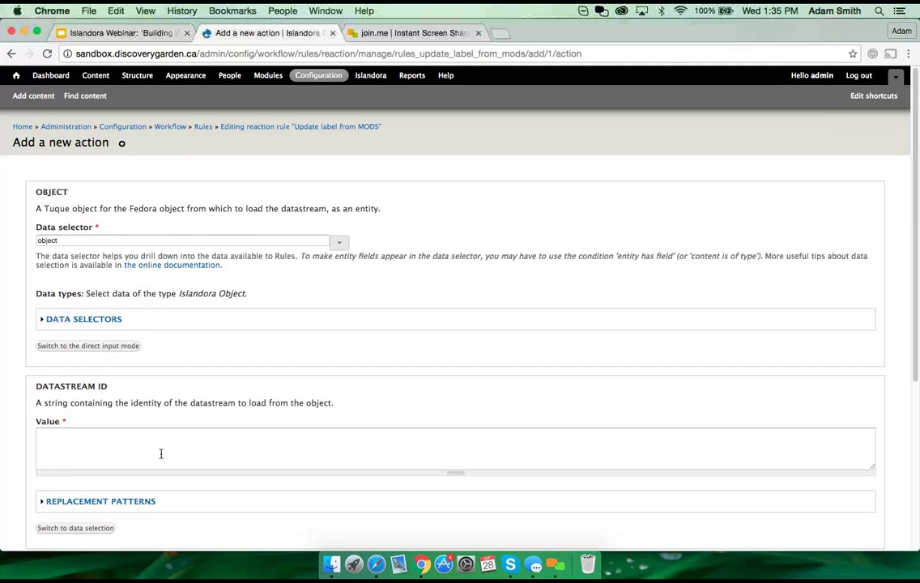
left_click(159, 441)
type("MODS")
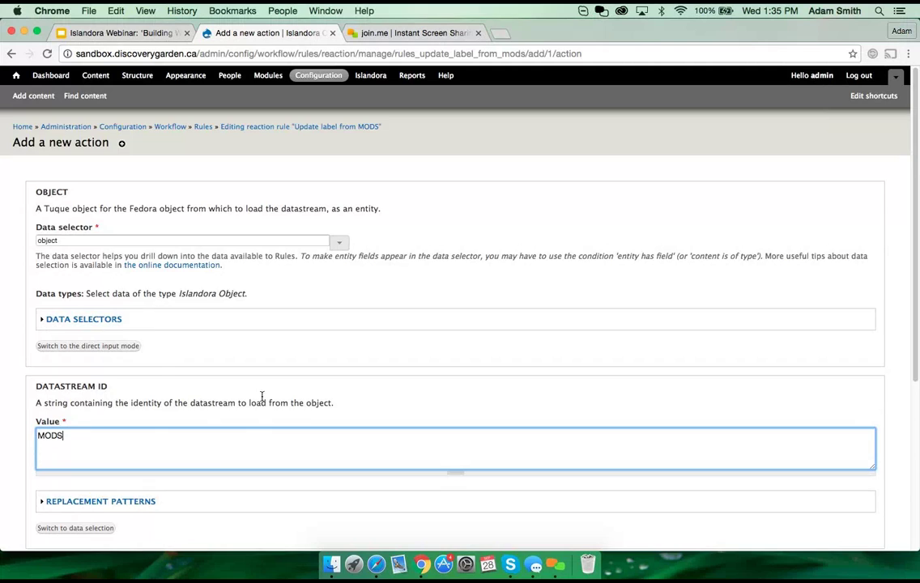
scroll(262, 396, "down", 6)
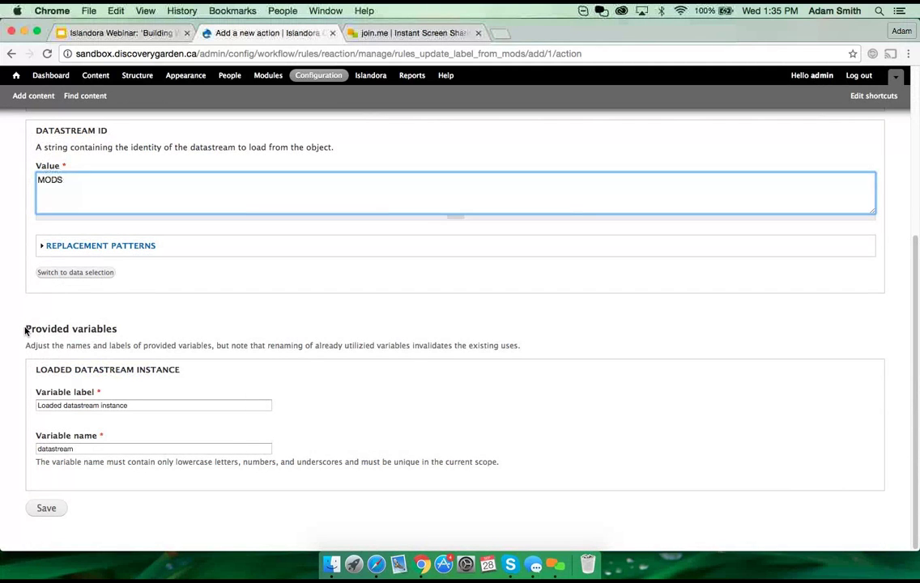
left_click_drag(24, 329, 137, 326)
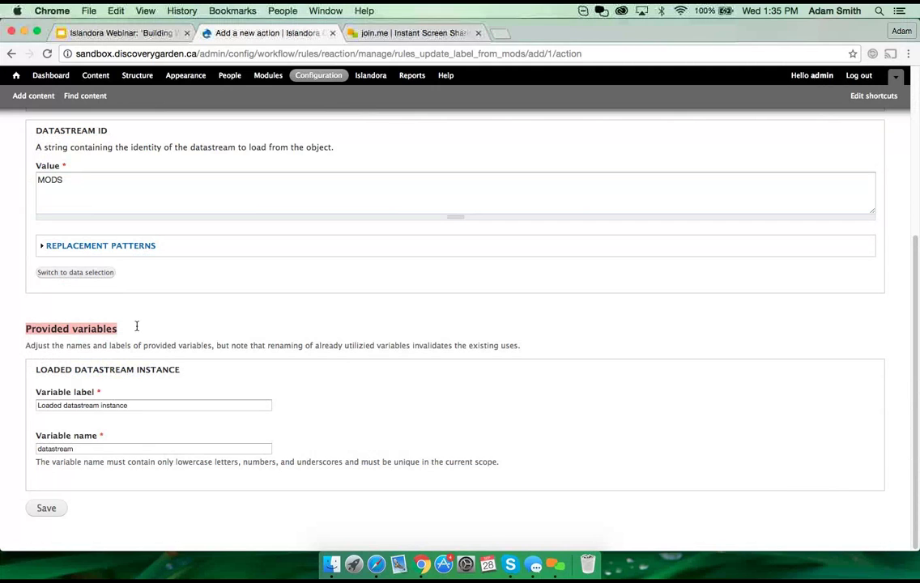
Step: Label the provided variable 'Loaded MODS', name it 'mods', and save the action
left_click(64, 406)
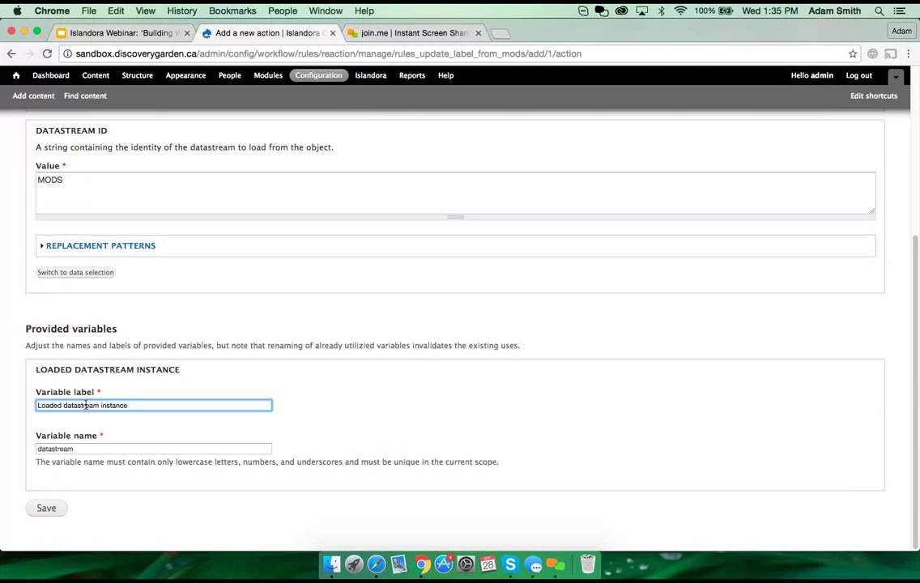
left_click_drag(128, 406, 65, 406)
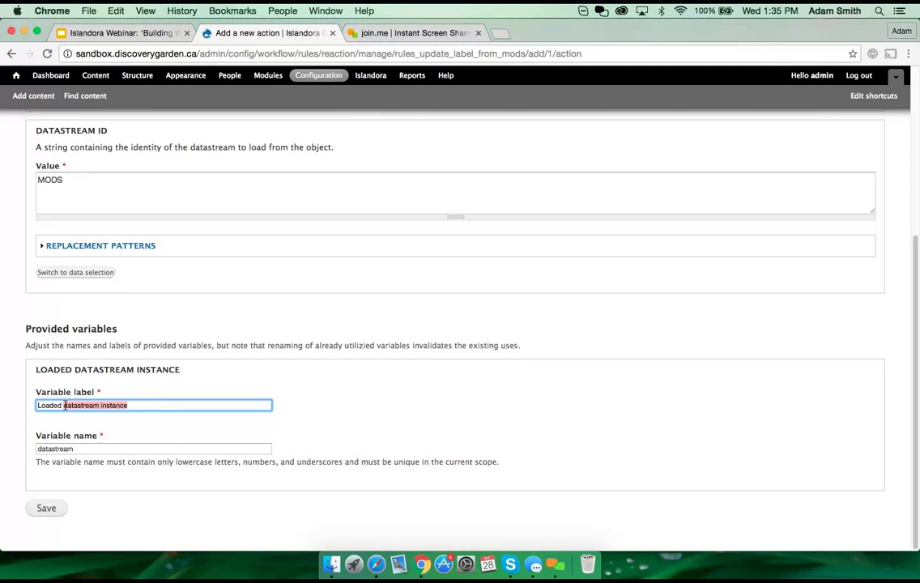
type("MODS")
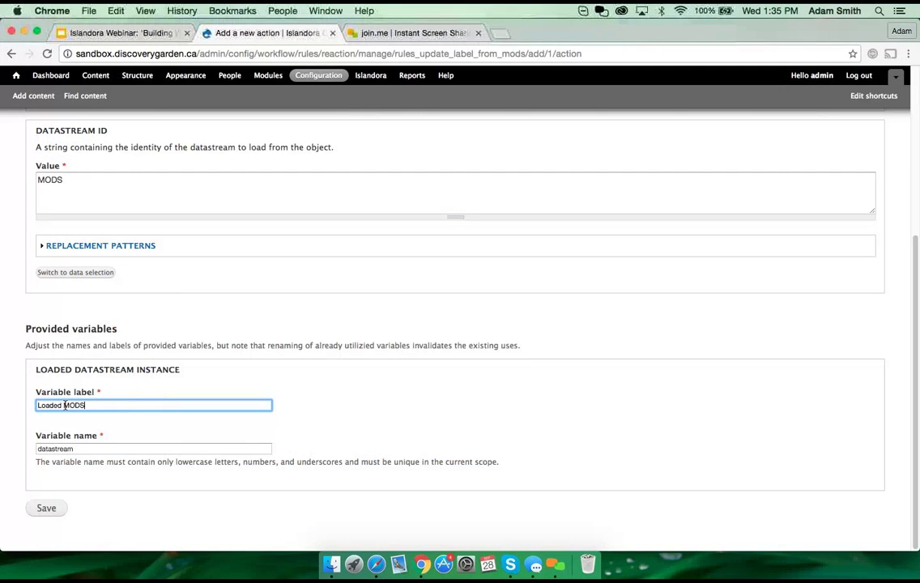
key("Tab")
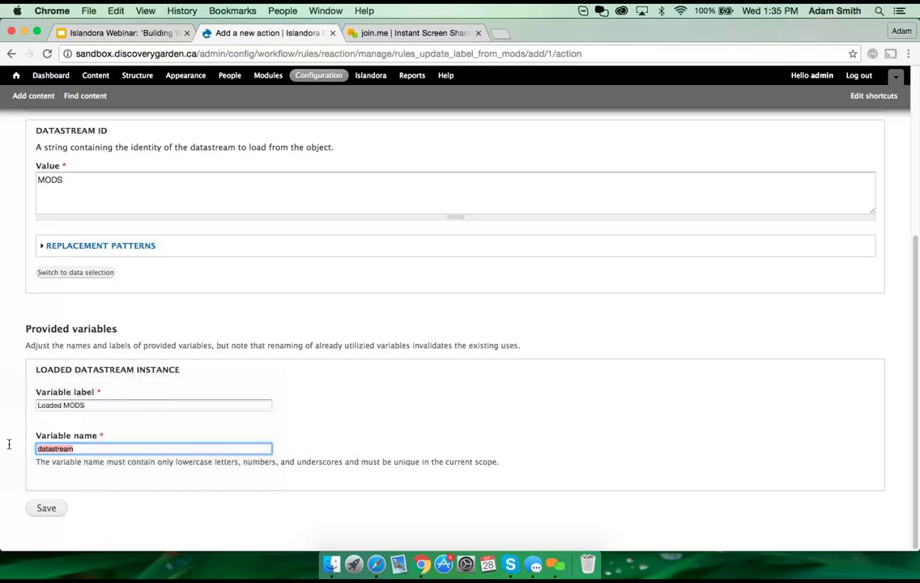
type("mods")
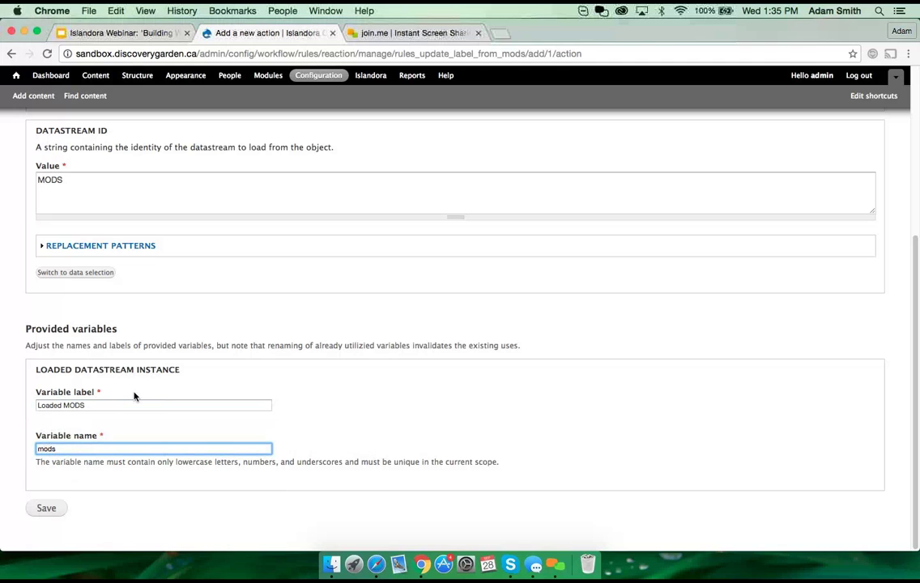
left_click(41, 510)
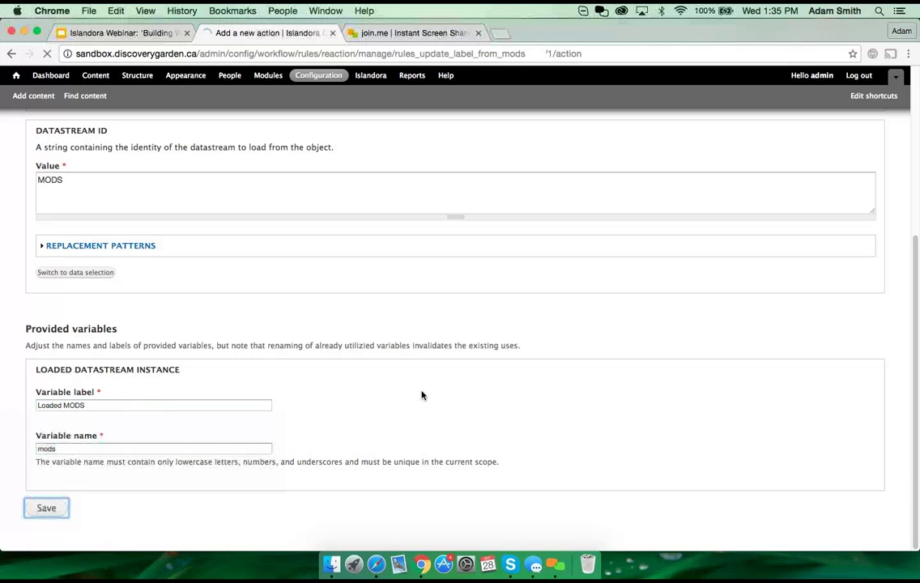
scroll(221, 437, "down", 2)
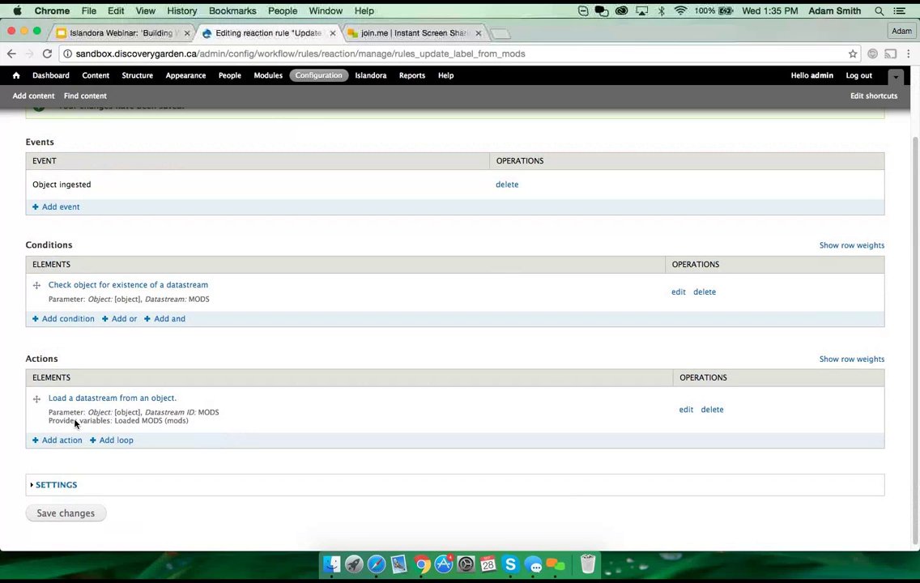
left_click_drag(32, 394, 201, 417)
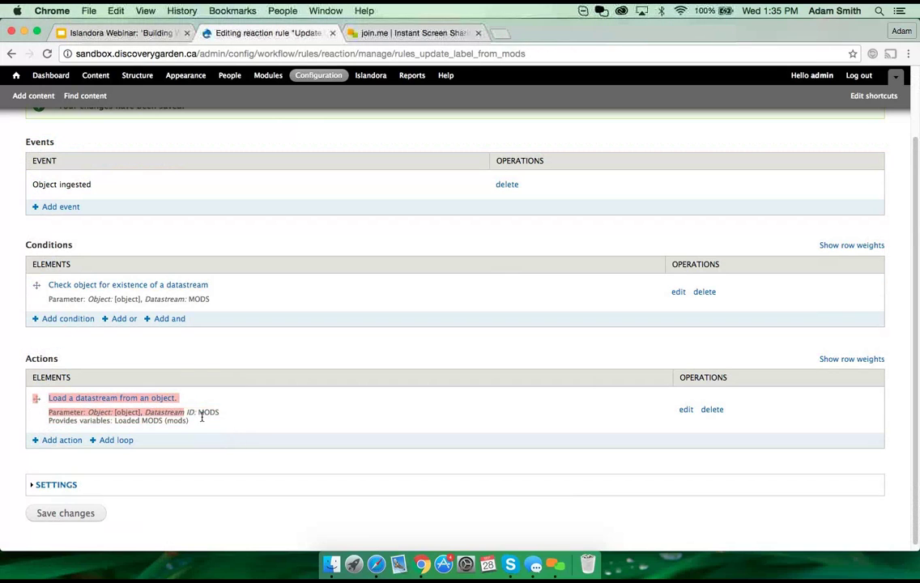
left_click(197, 423)
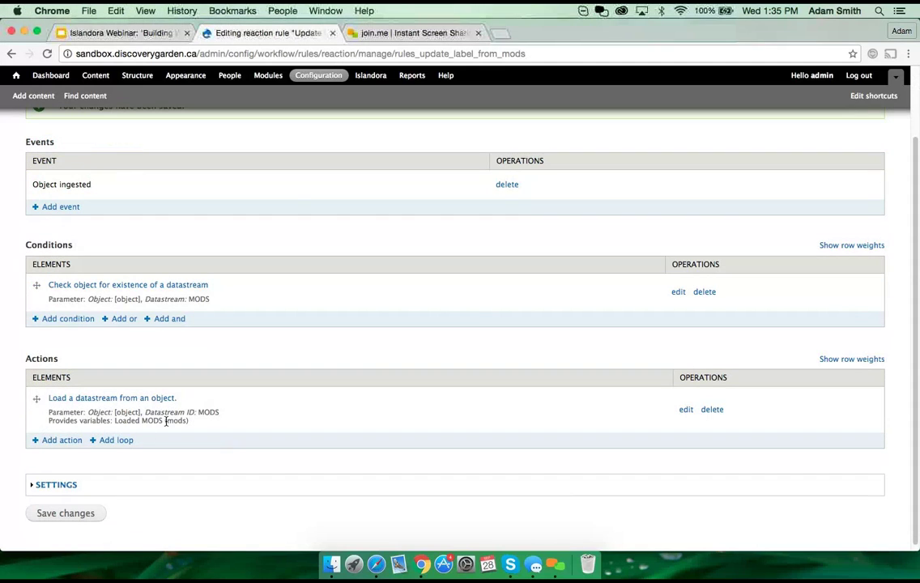
Step: Add a 'Load a DOMXPath from a datastream' action to the rule
left_click(67, 445)
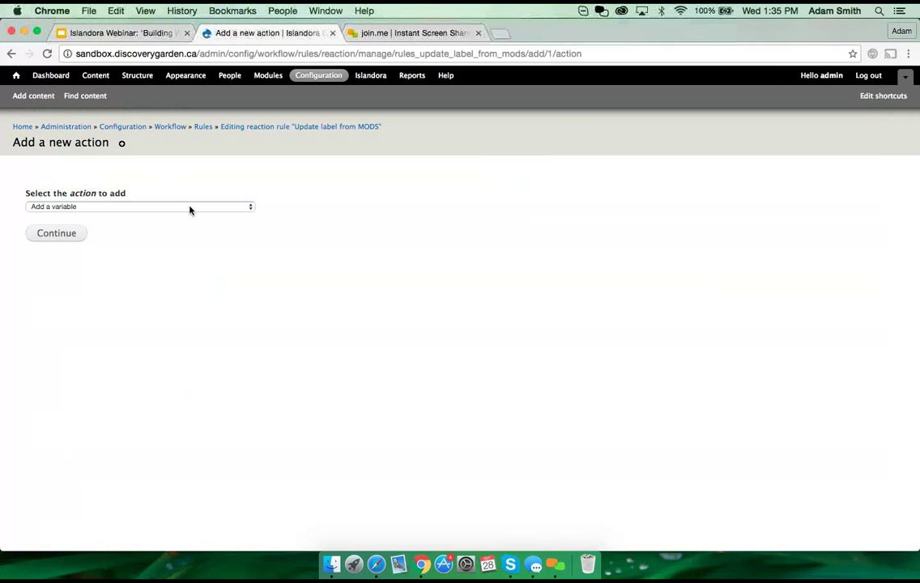
left_click(191, 208)
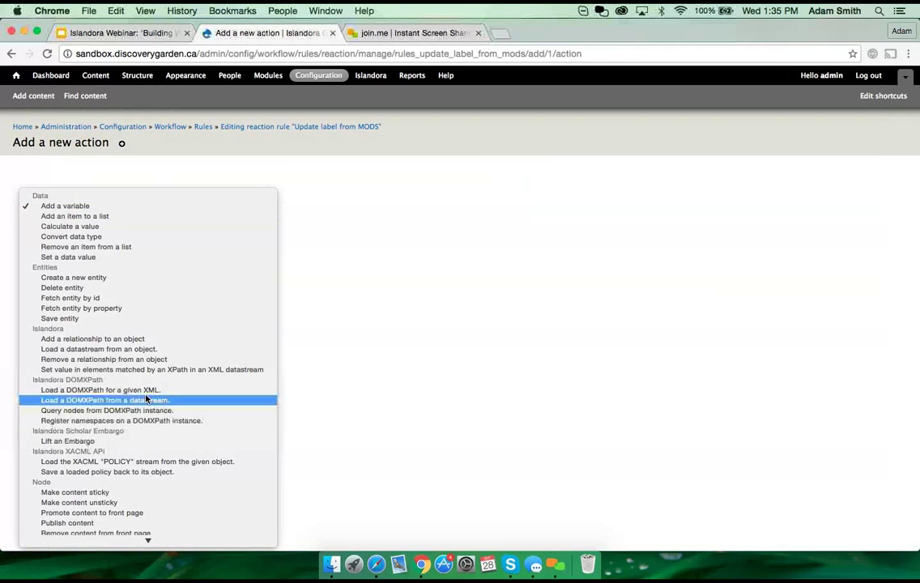
left_click(149, 402)
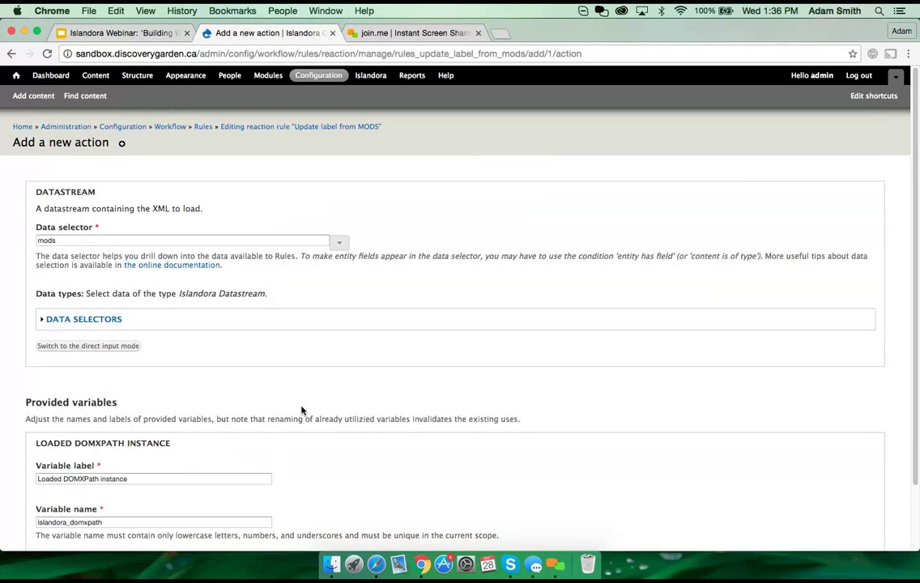
scroll(293, 409, "down", 1)
scroll(293, 409, "down", 3)
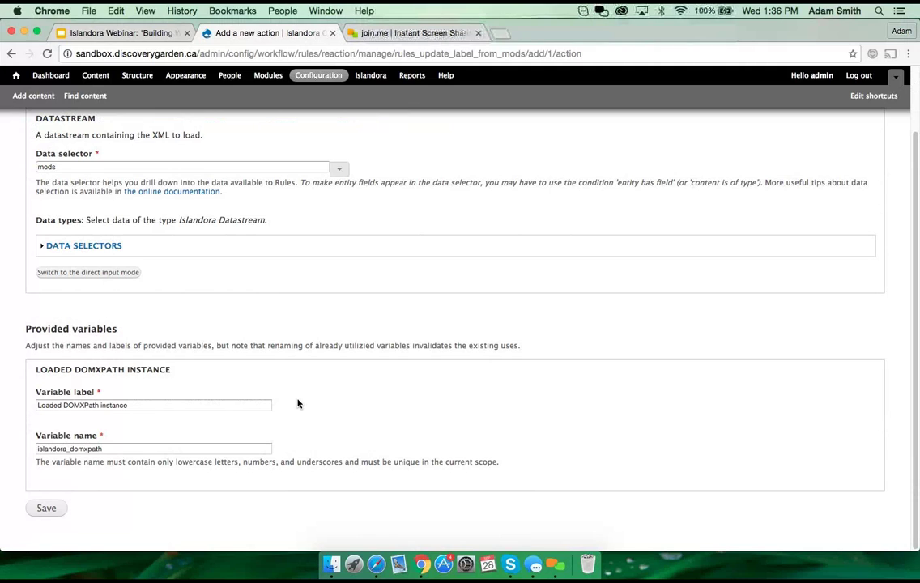
Step: Set its provided variable label to 'MODS Xpath' and name to 'mods_xpath', then save
triple_click(134, 405)
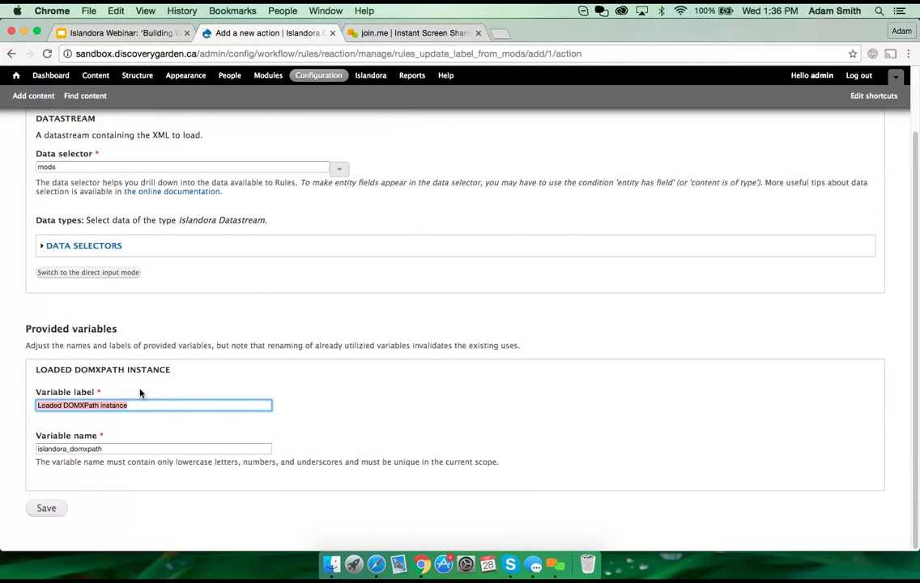
type("MODS ")
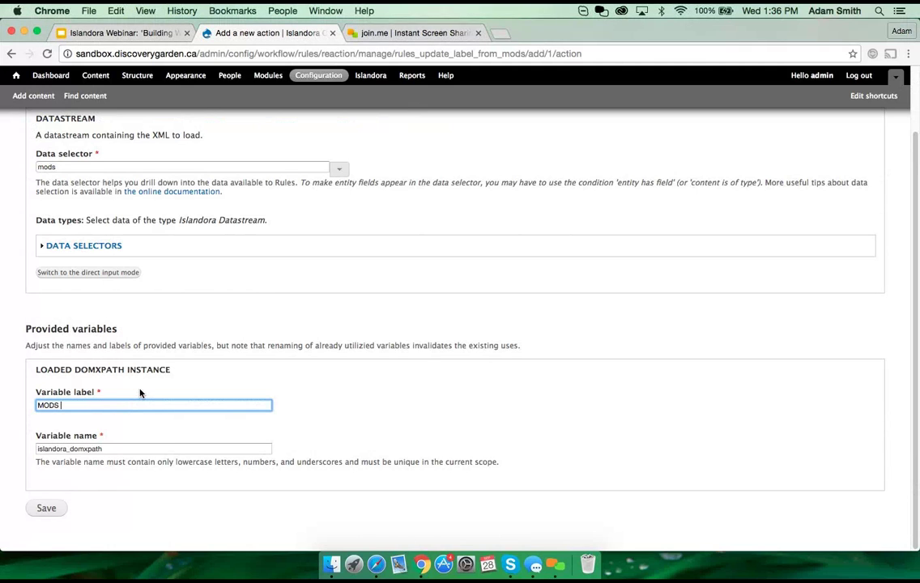
type("Xpath")
key("Tab")
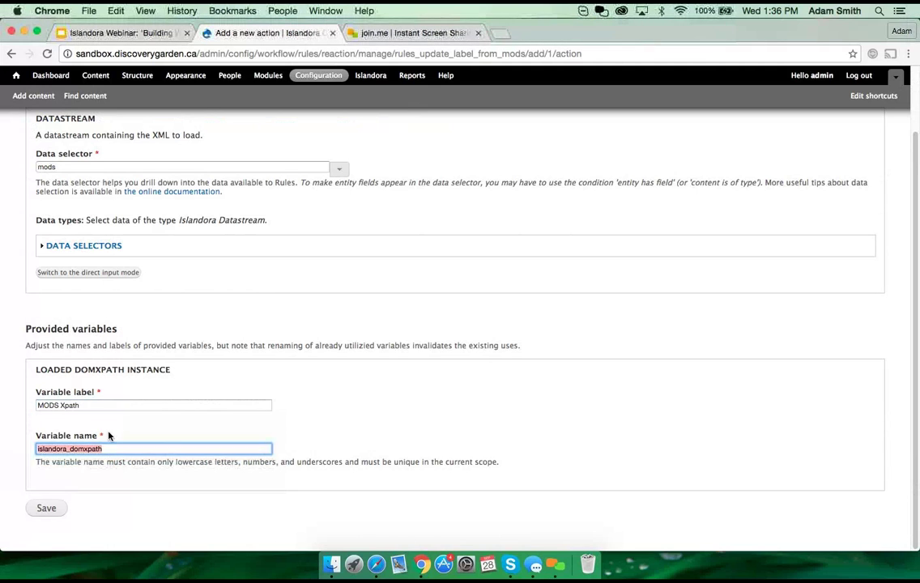
type("mods")
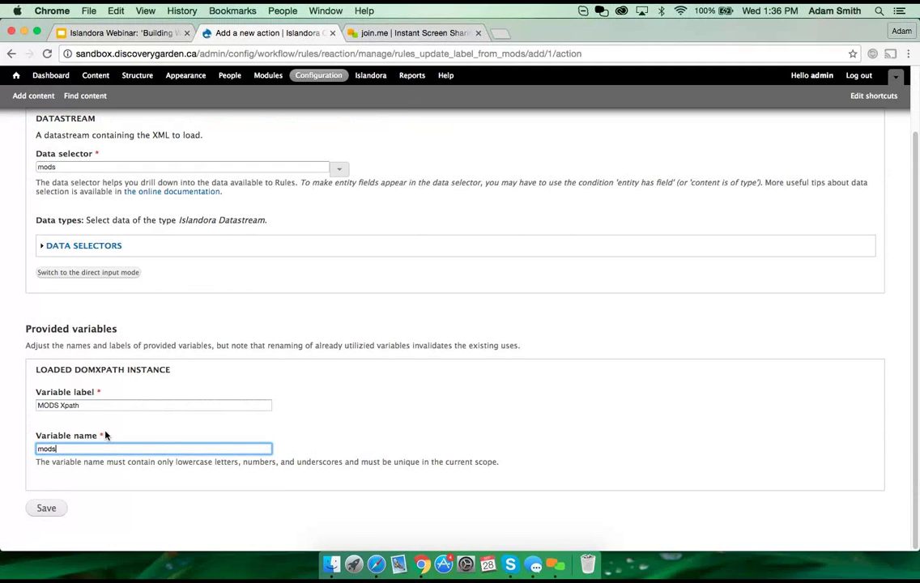
type("_xpath")
left_click_drag(106, 449, 18, 449)
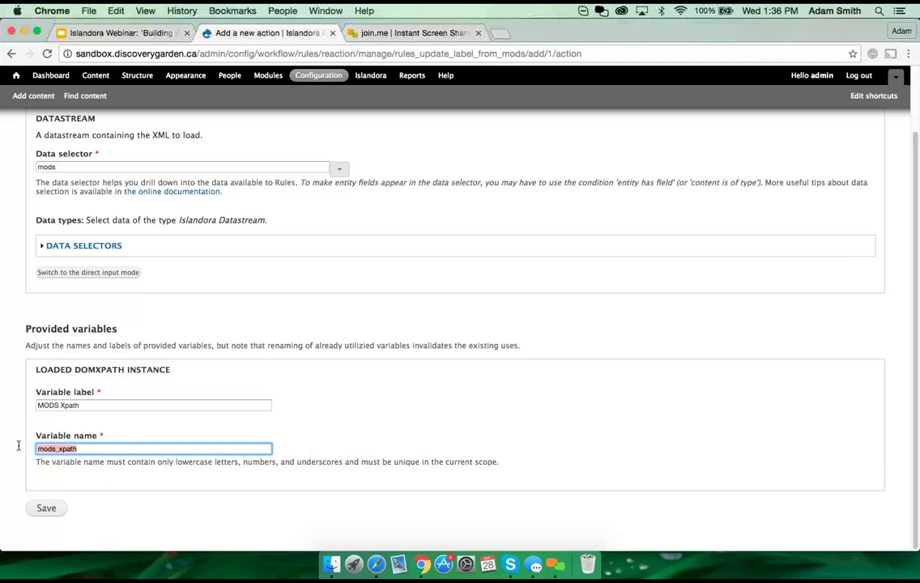
left_click(46, 511)
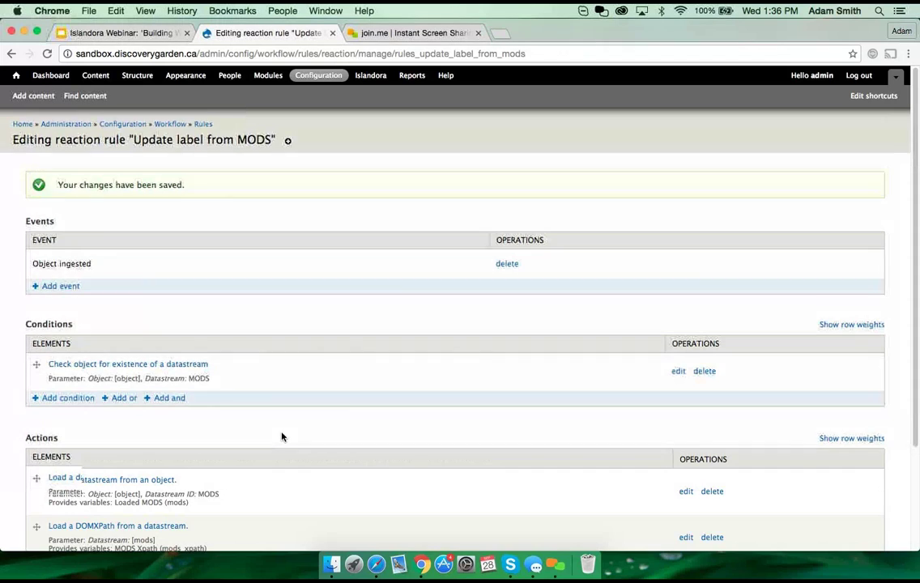
scroll(281, 436, "down", 4)
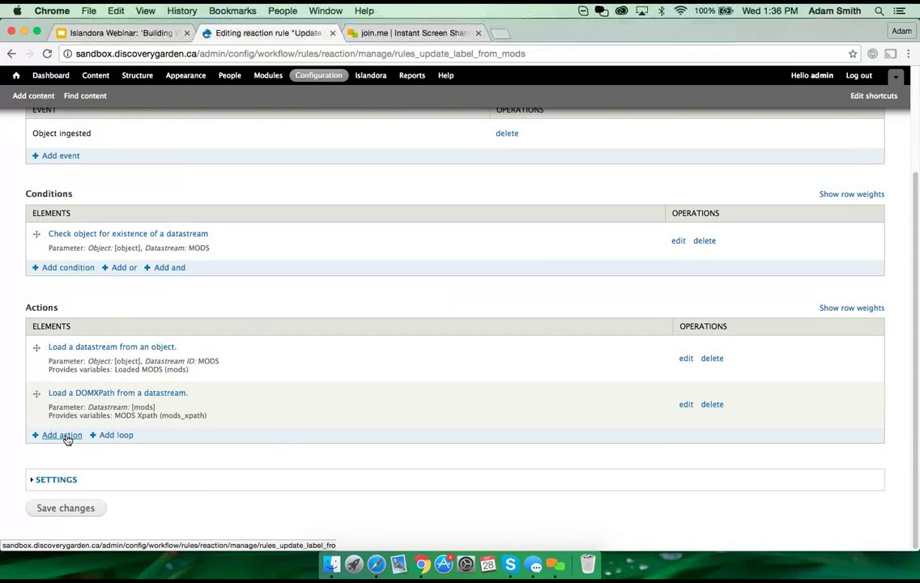
Step: Choose 'Register namespaces on a DOMXPath instance' and inspect the XPath namespace taxonomy value options
left_click(67, 438)
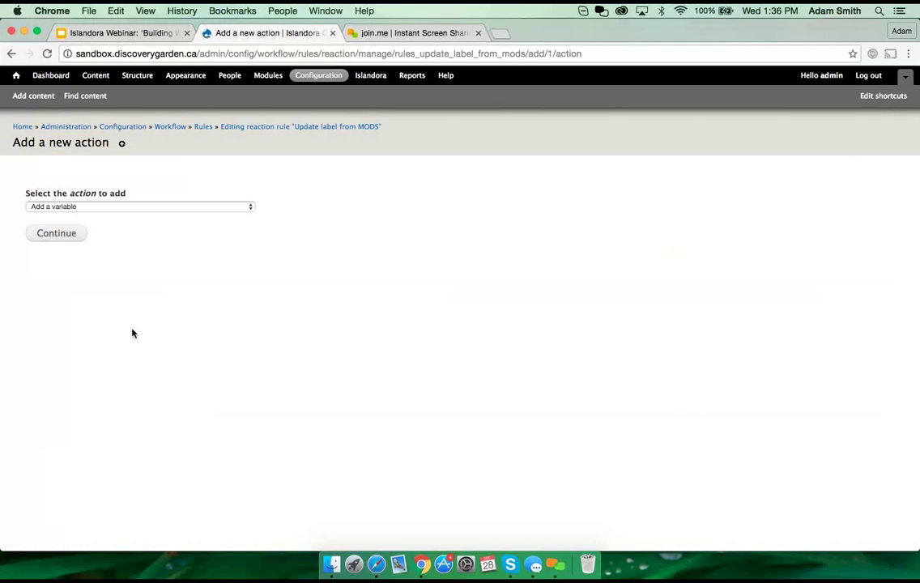
left_click(161, 209)
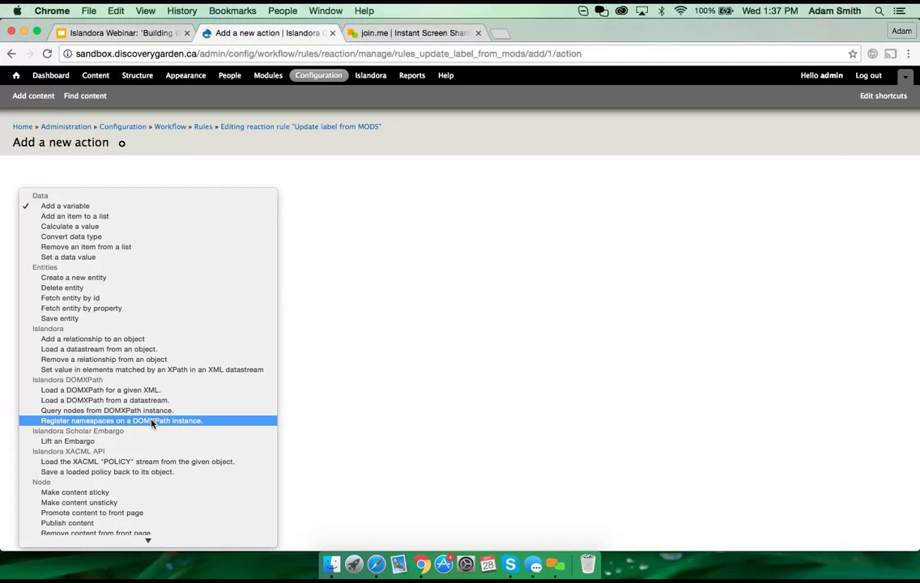
left_click(151, 422)
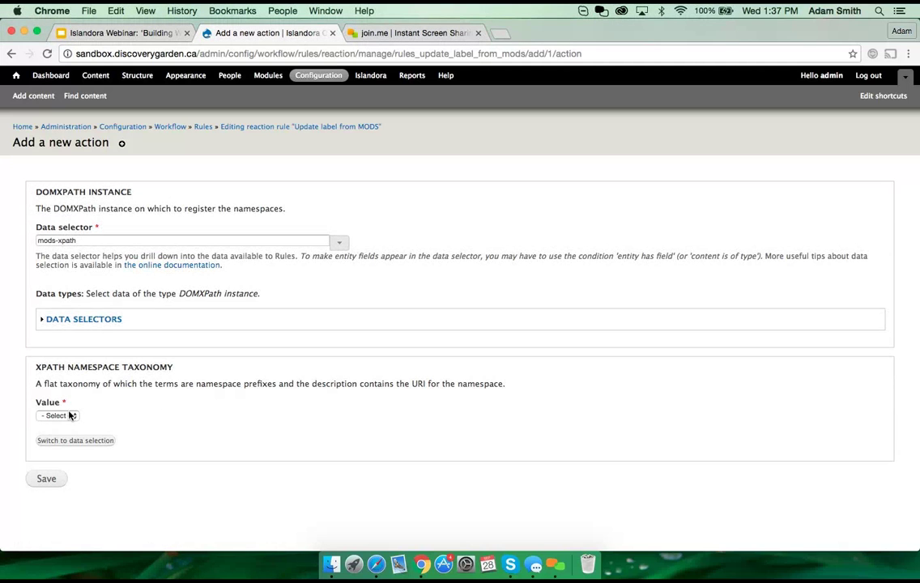
left_click(69, 416)
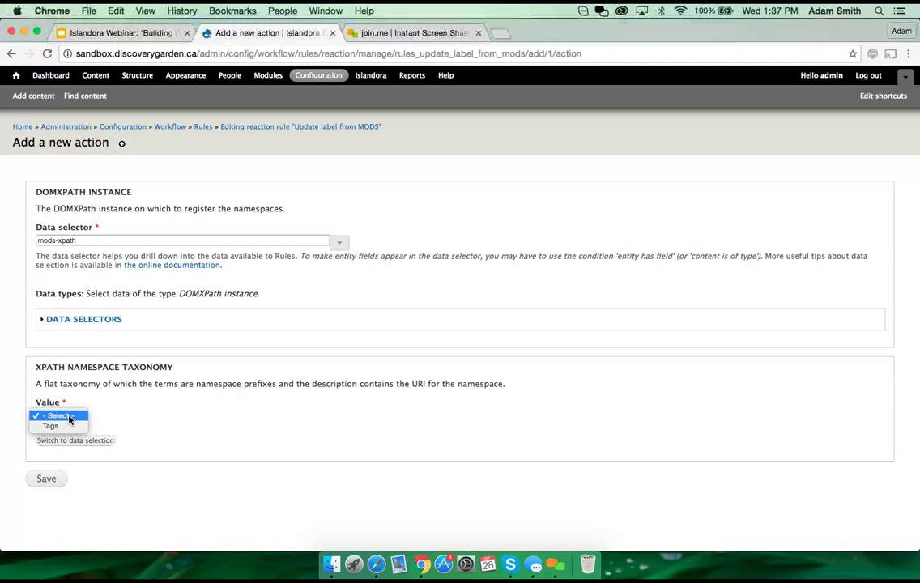
left_click(393, 411)
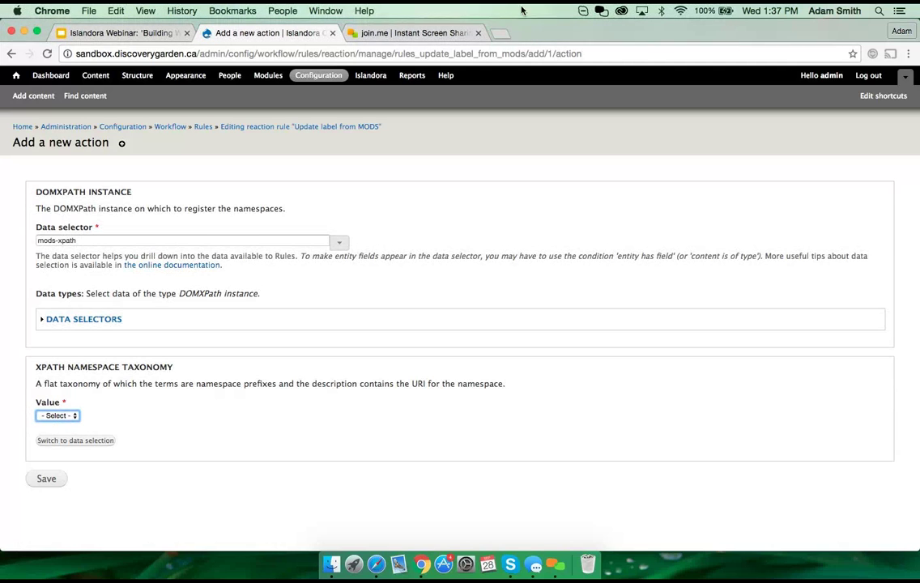
left_click(770, 23)
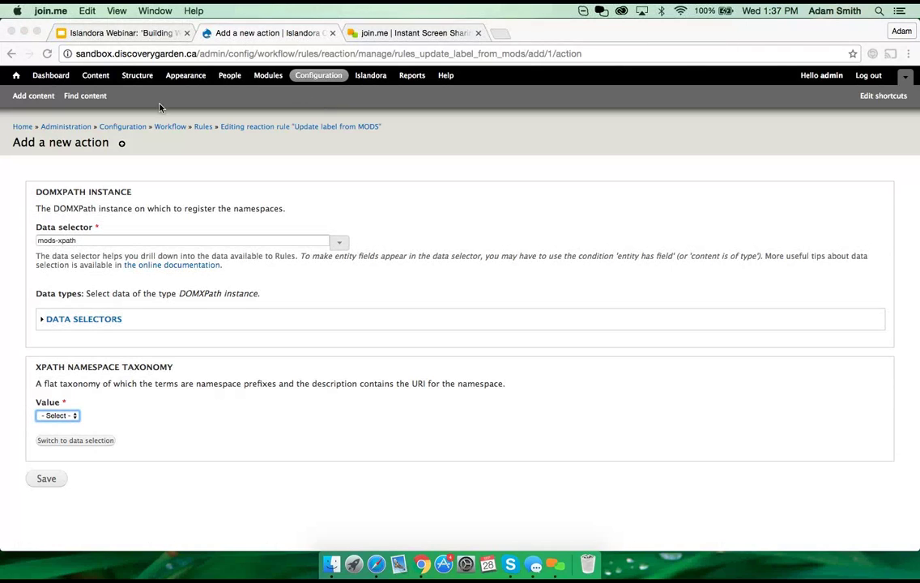
left_click(200, 120)
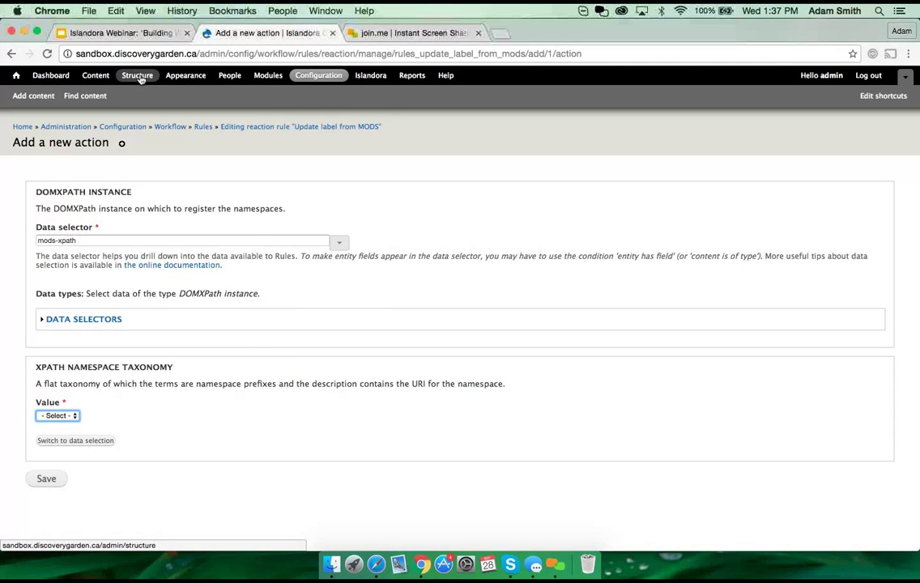
Step: Open Structure > Taxonomy in a new tab and save a vocabulary named 'MODS Namespaces'
left_click(140, 78, "super")
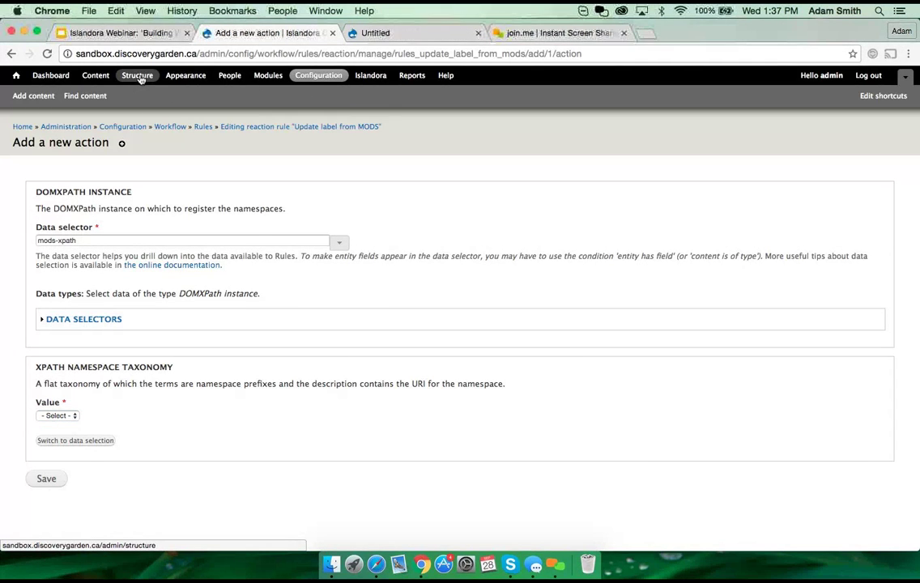
left_click(431, 35)
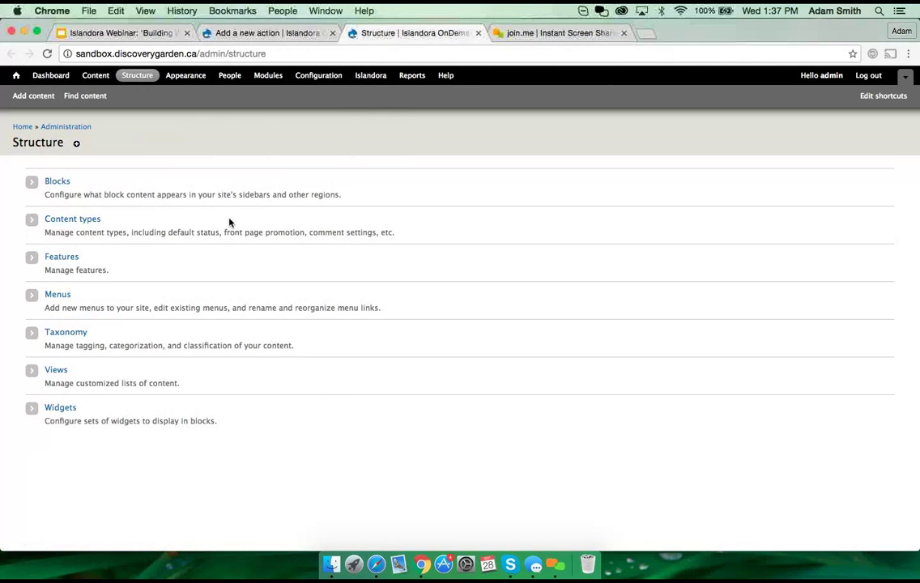
left_click(69, 338)
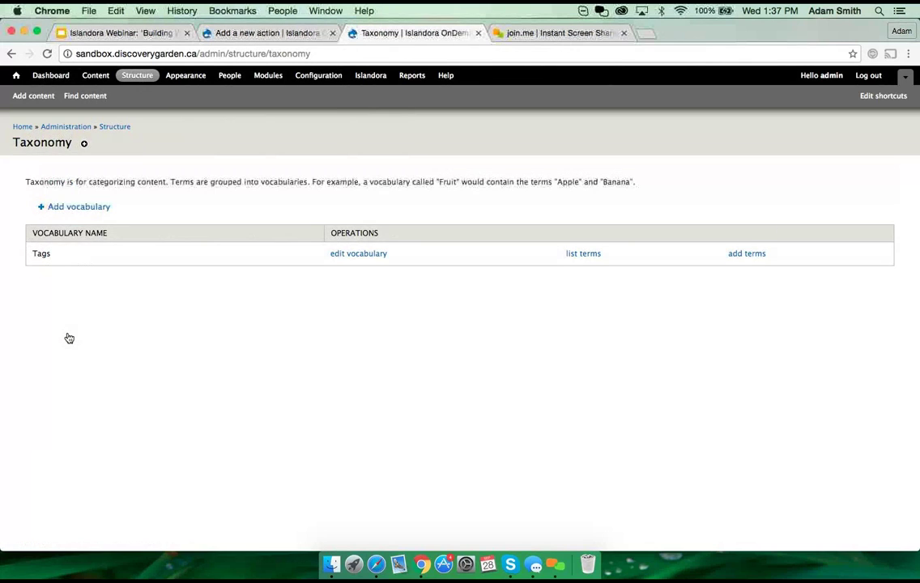
left_click(75, 207)
left_click(77, 195)
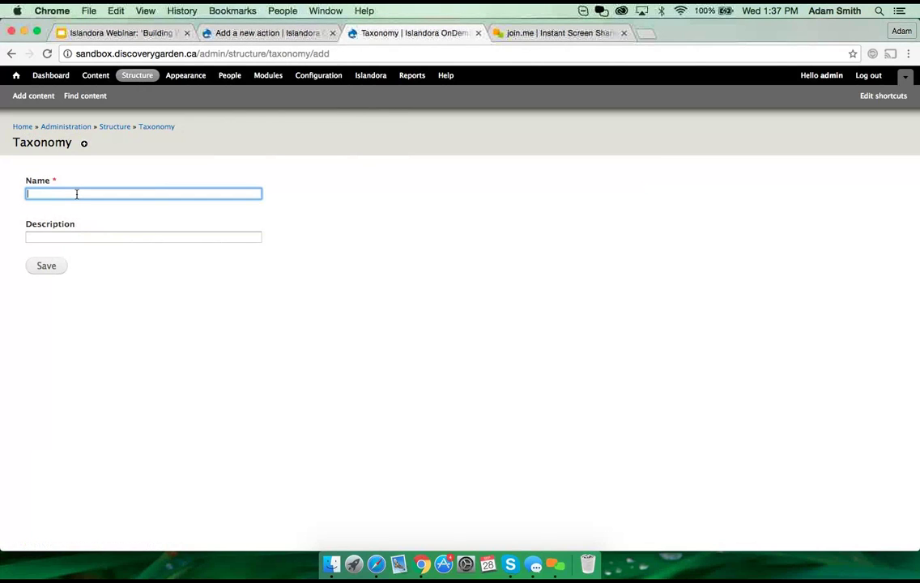
type("H")
key("BackSpace")
type("MODS ")
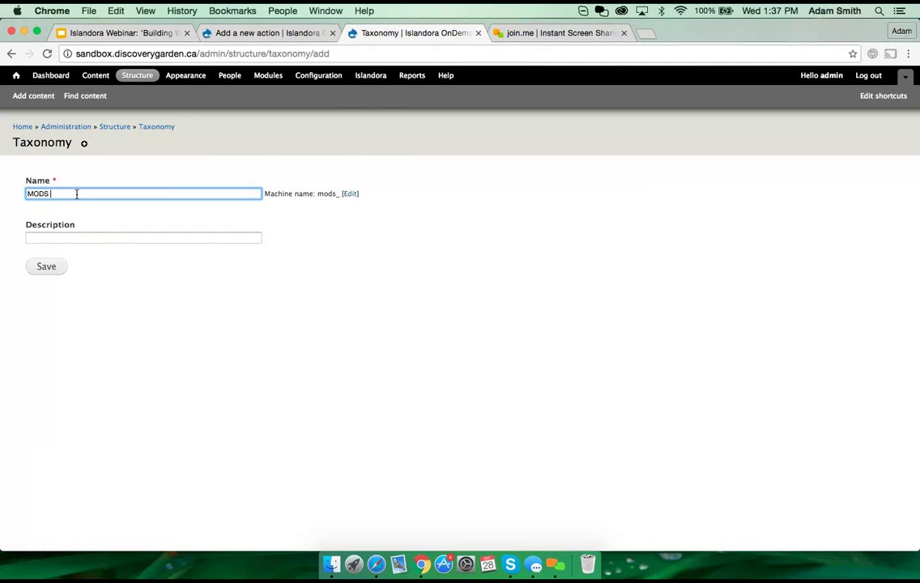
type("Namespaces")
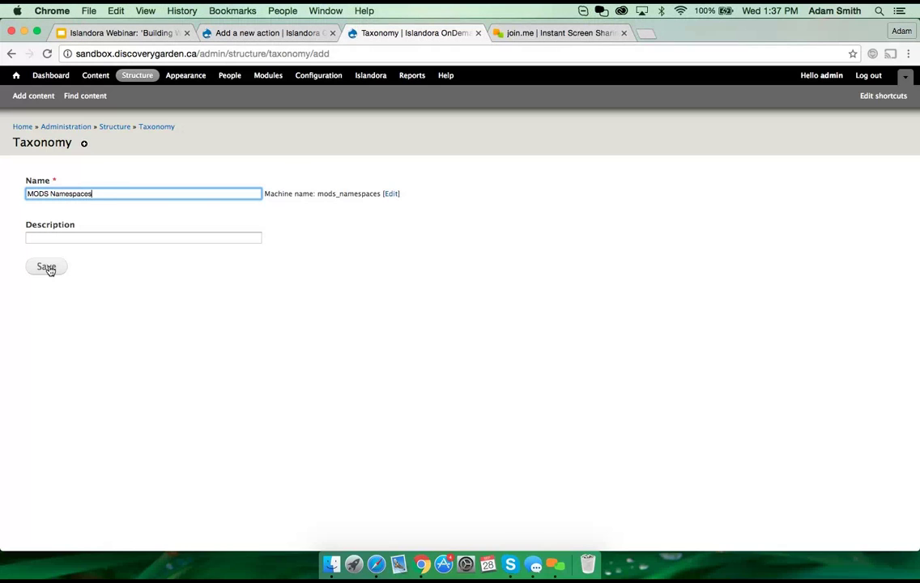
left_click(47, 267)
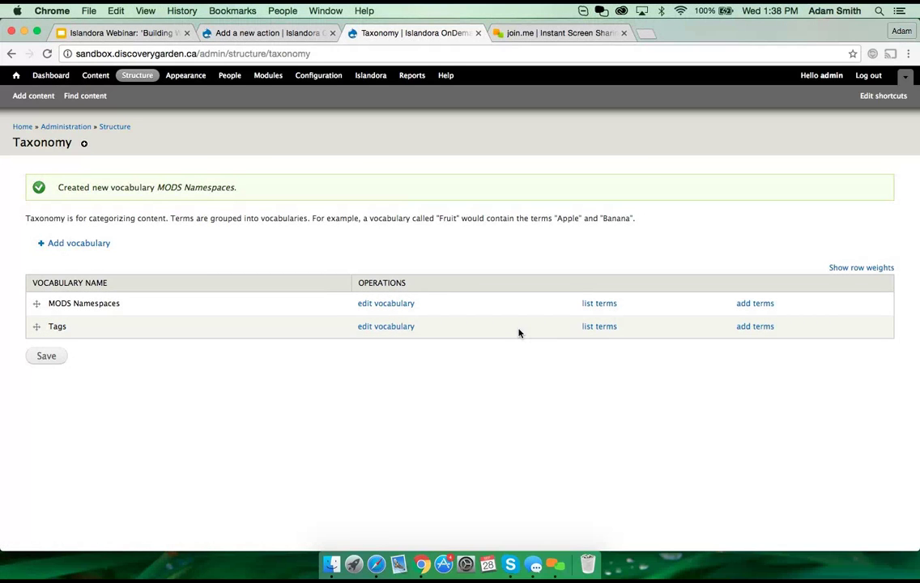
left_click(752, 304)
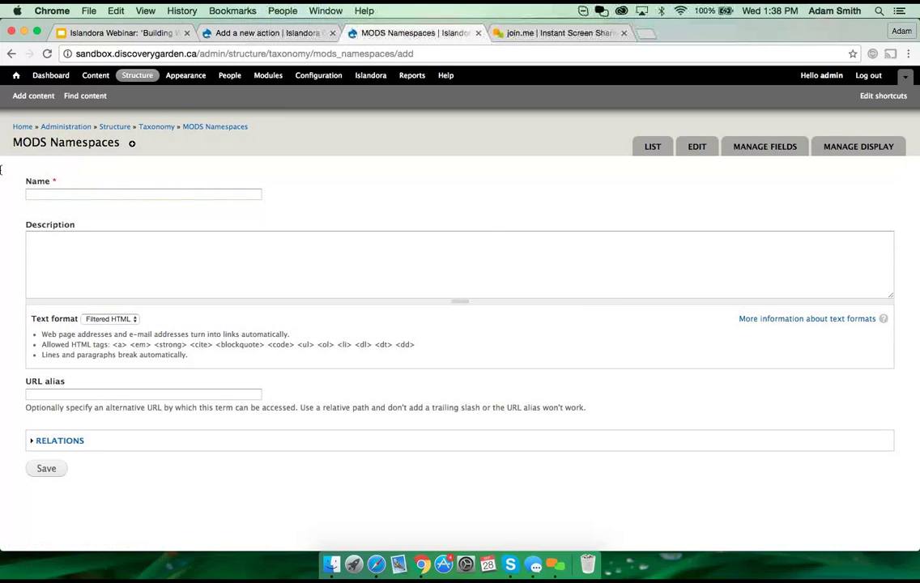
left_click(68, 195)
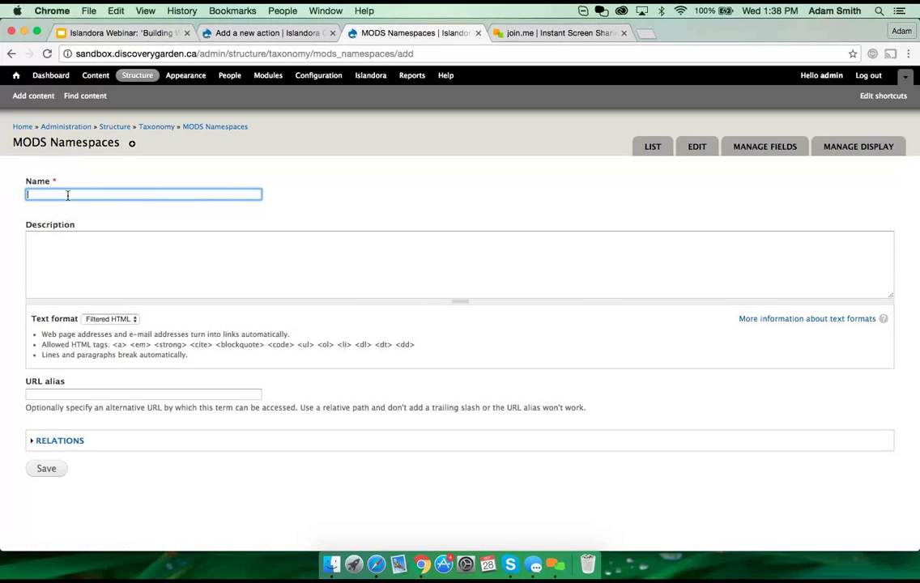
type("mods")
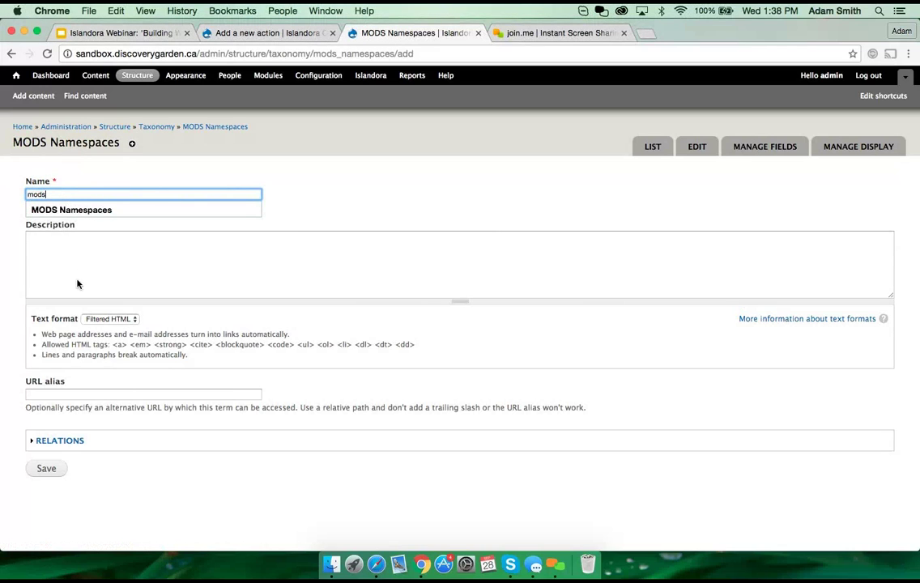
left_click(79, 265)
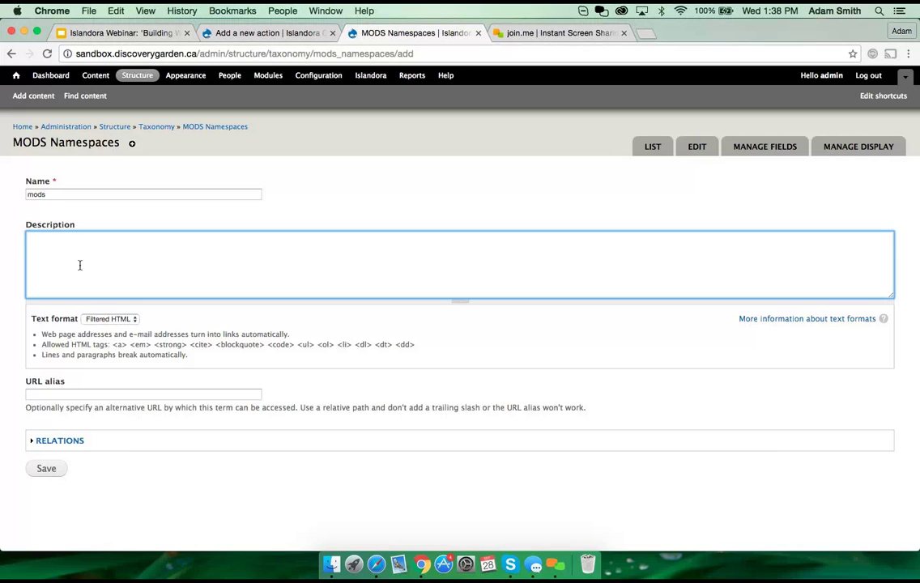
type("www.loc.")
type("gov/standards/mod")
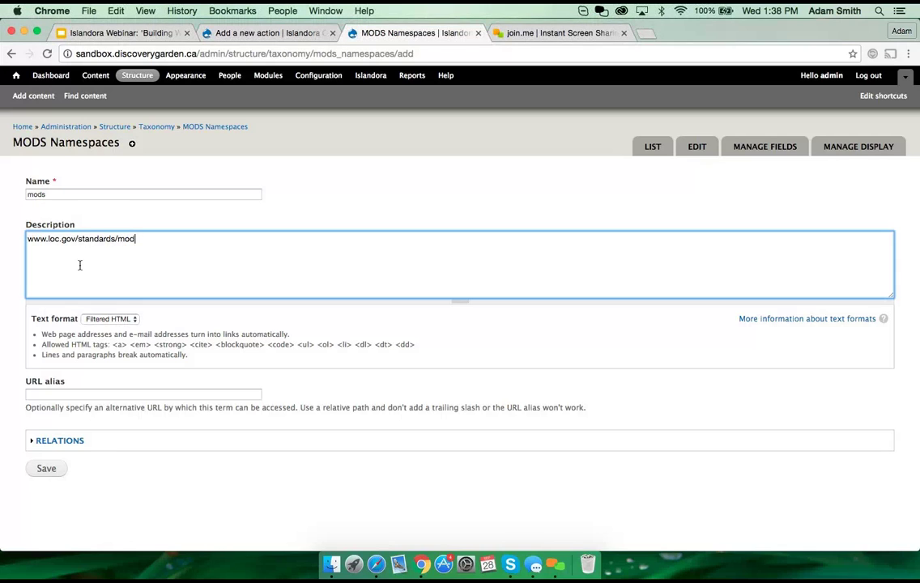
type("s/v3/")
left_click(50, 472)
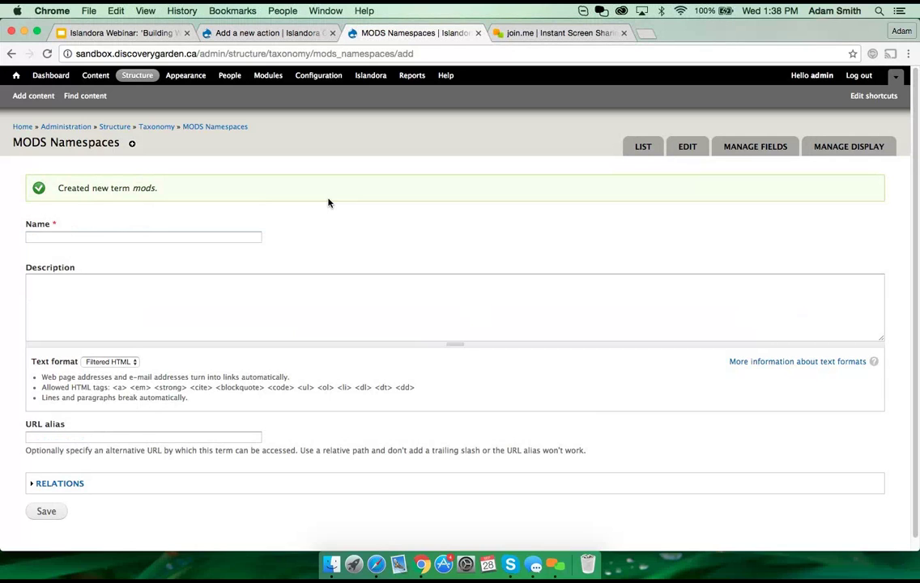
left_click(265, 34)
Step: Dismiss the data selector suggestions and return to editing the Update label from MODS rule
left_click(340, 242)
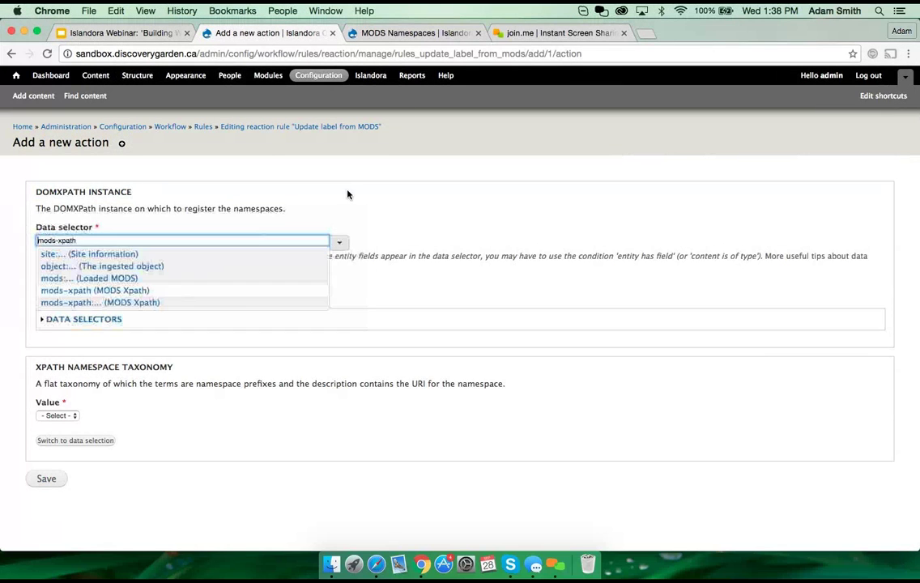
left_click(438, 256)
key("ctrl+Up")
left_click(429, 380)
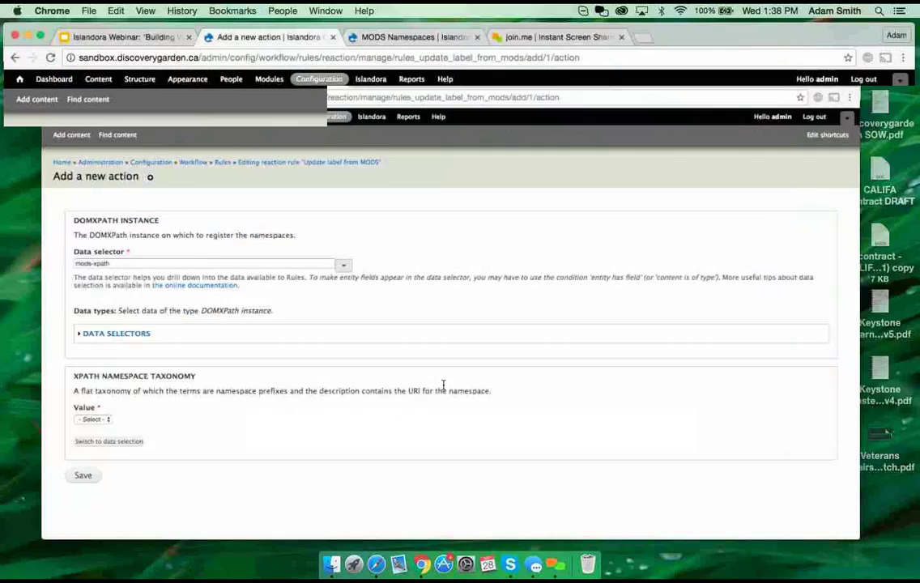
left_click(301, 130)
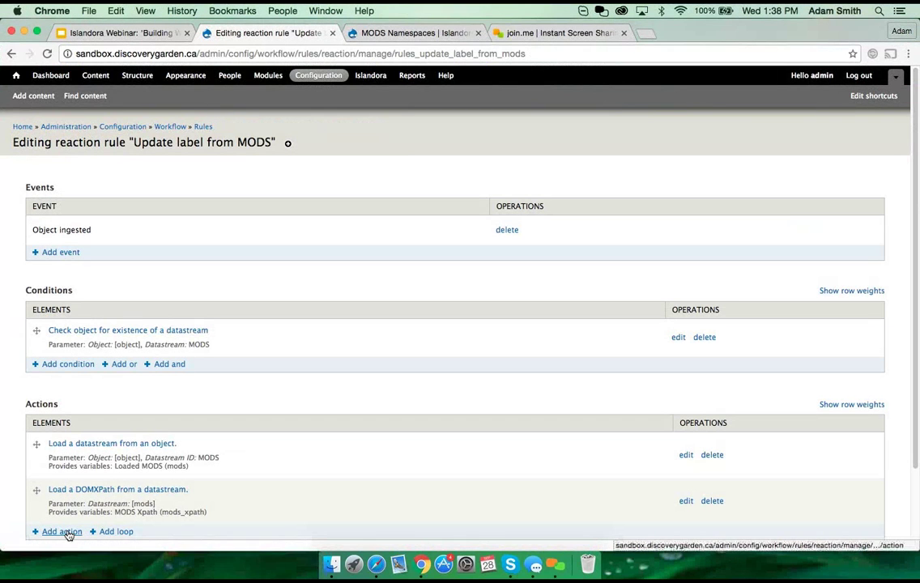
Step: Add a Register namespaces action on mods-xpath using the MODS Namespaces vocabulary
left_click(61, 532)
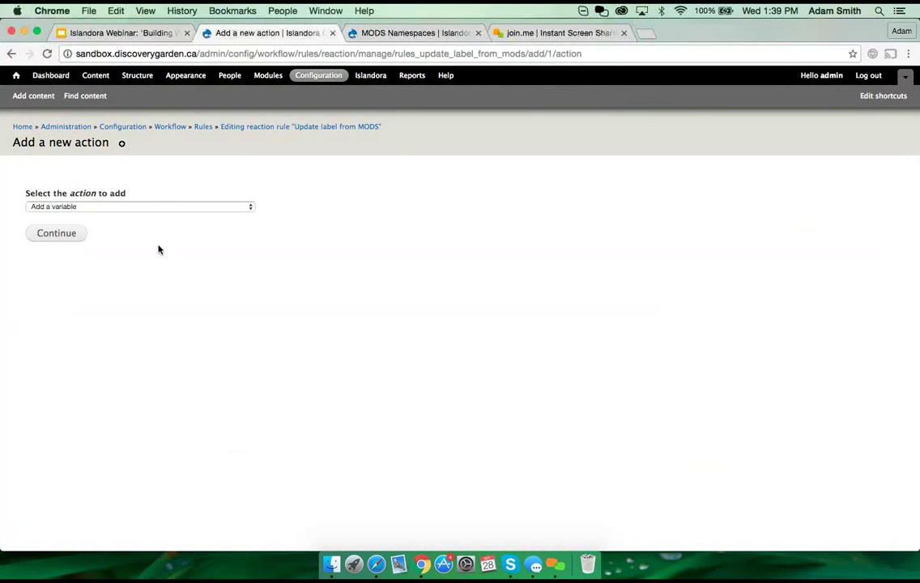
left_click(164, 208)
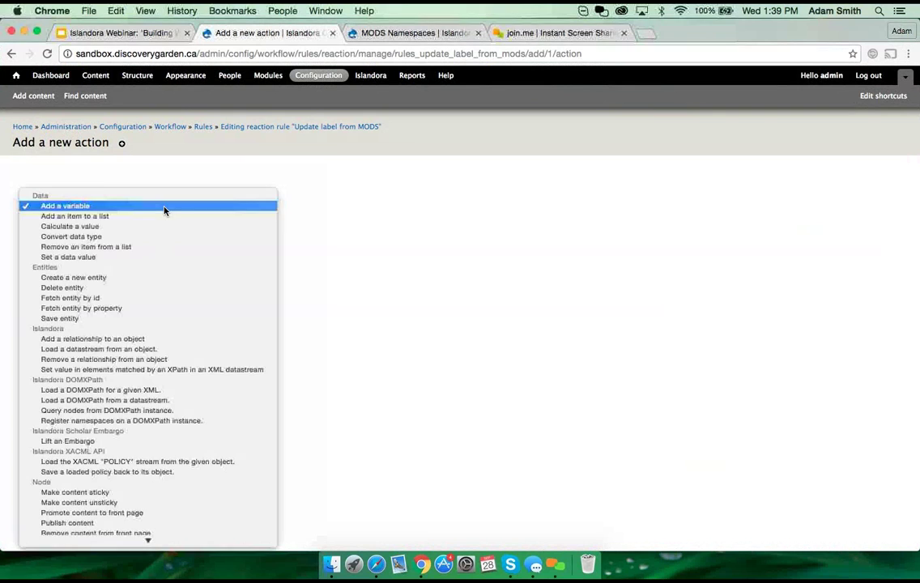
left_click(126, 420)
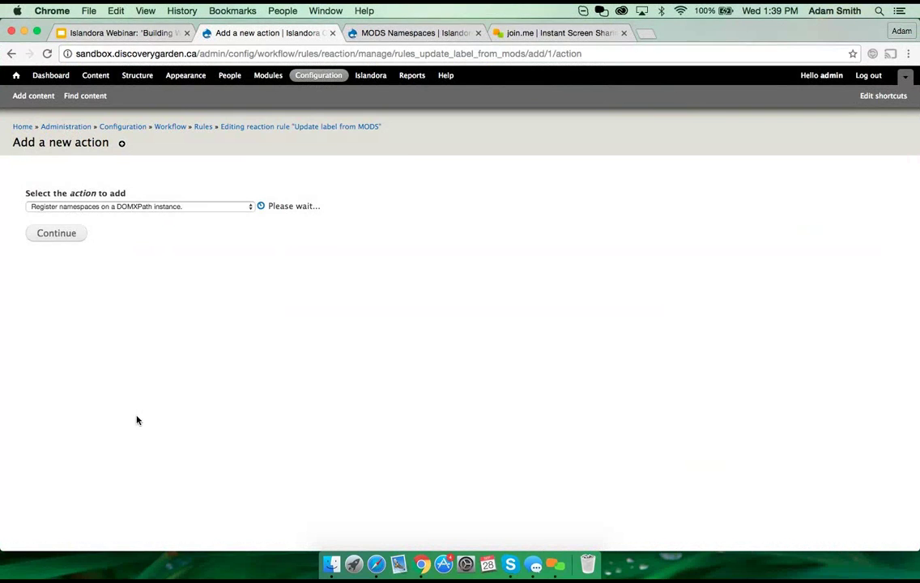
left_click(76, 241)
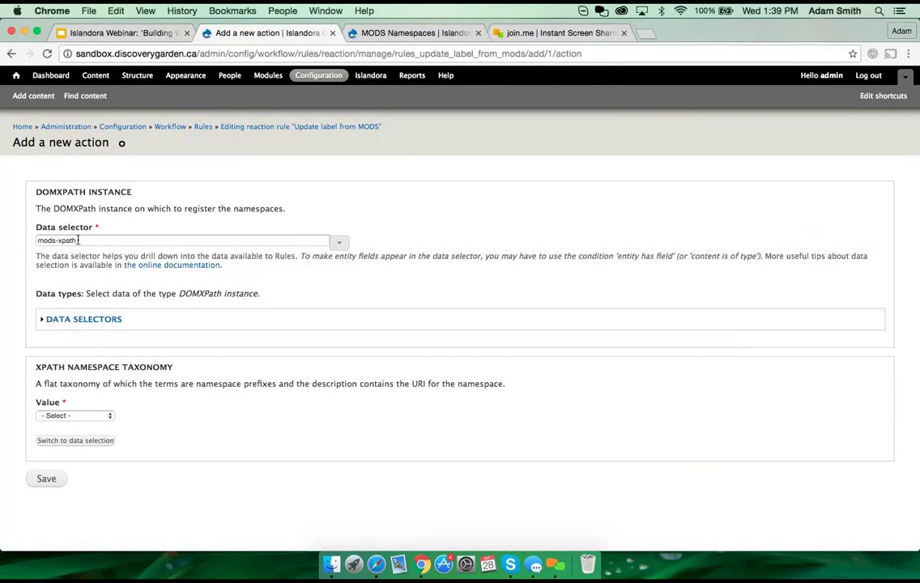
left_click_drag(77, 241, 33, 239)
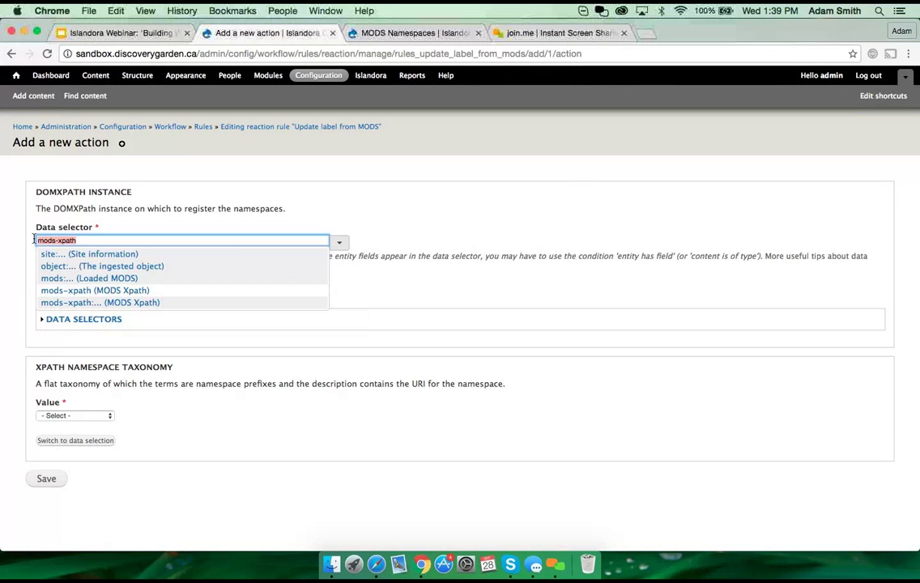
left_click(464, 236)
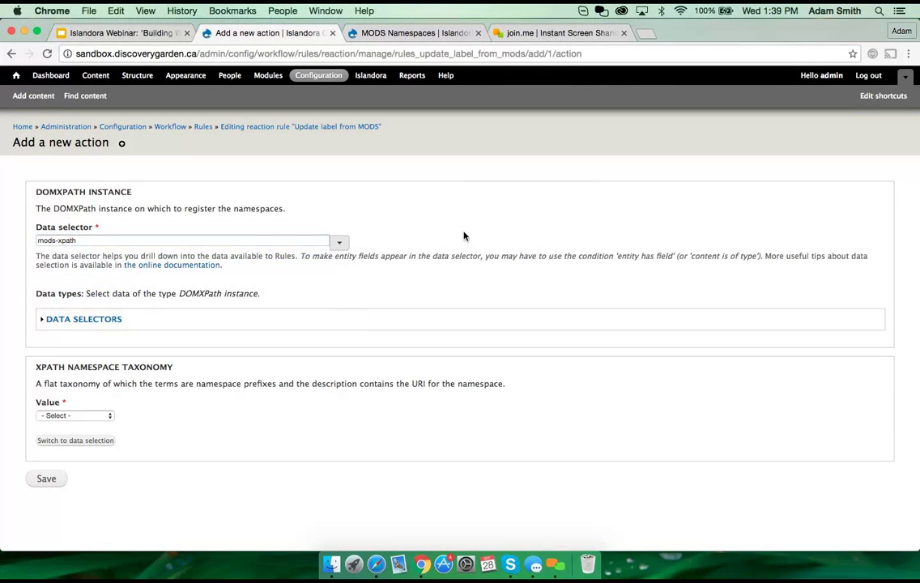
left_click(70, 416)
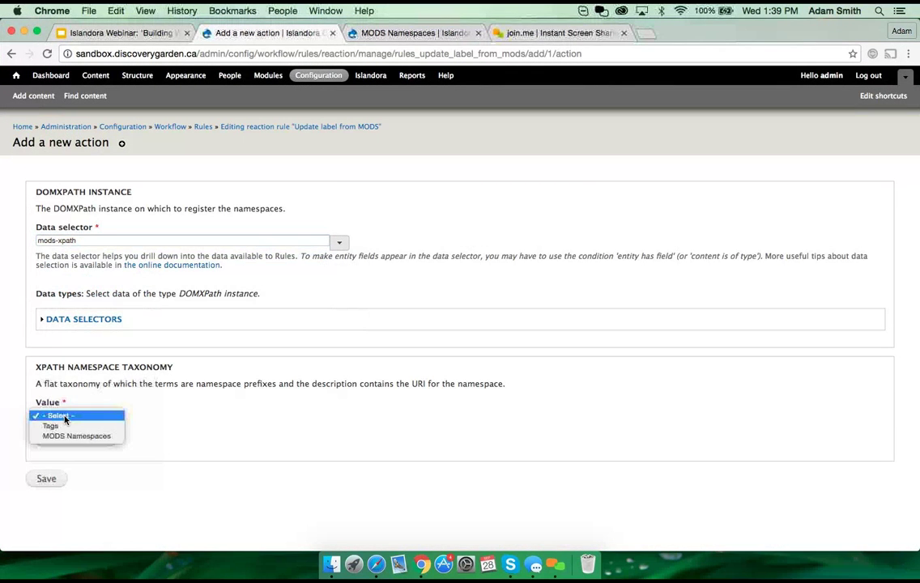
left_click(101, 438)
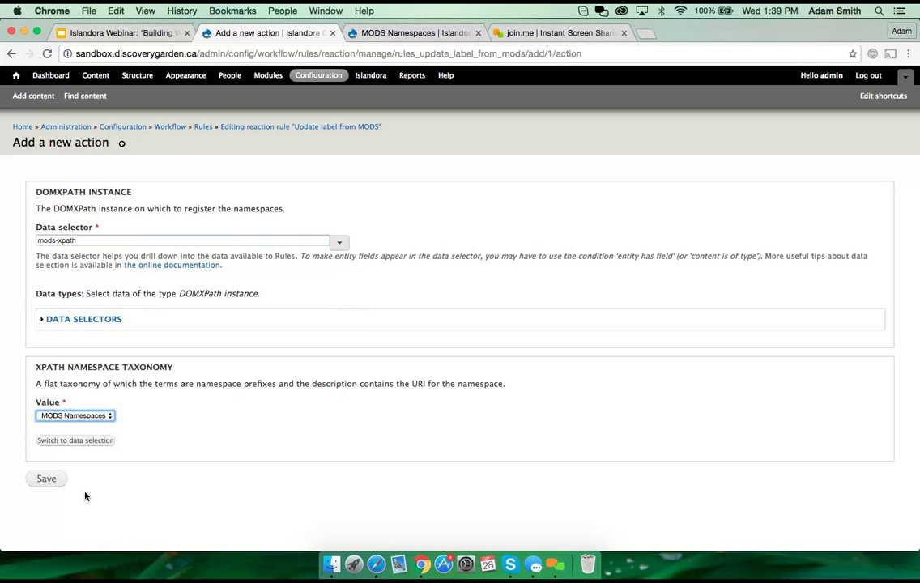
left_click(52, 484)
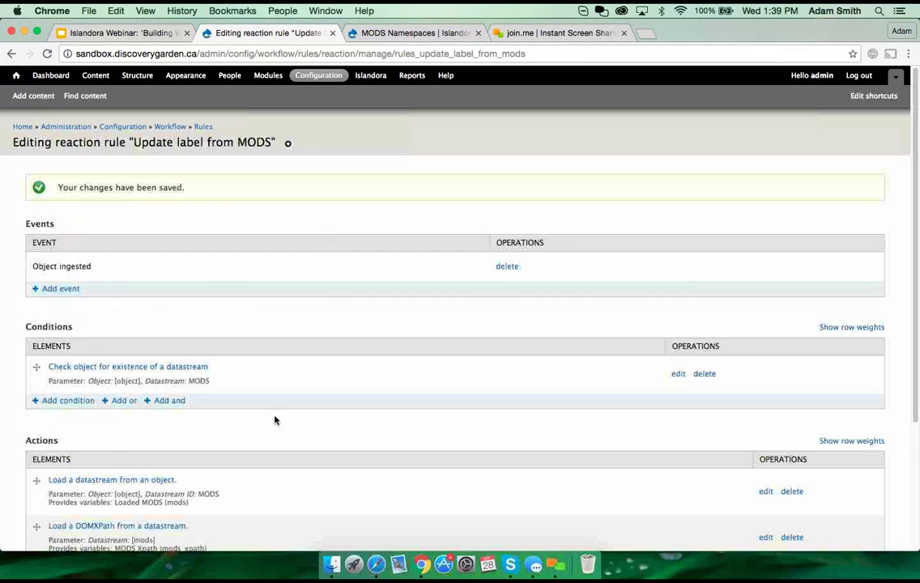
scroll(295, 415, "down", 3)
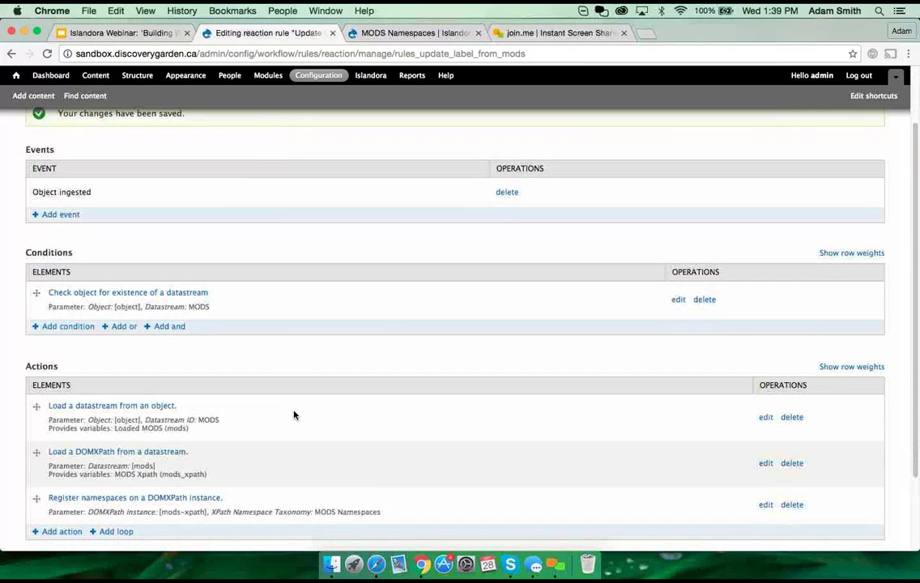
scroll(290, 418, "down", 2)
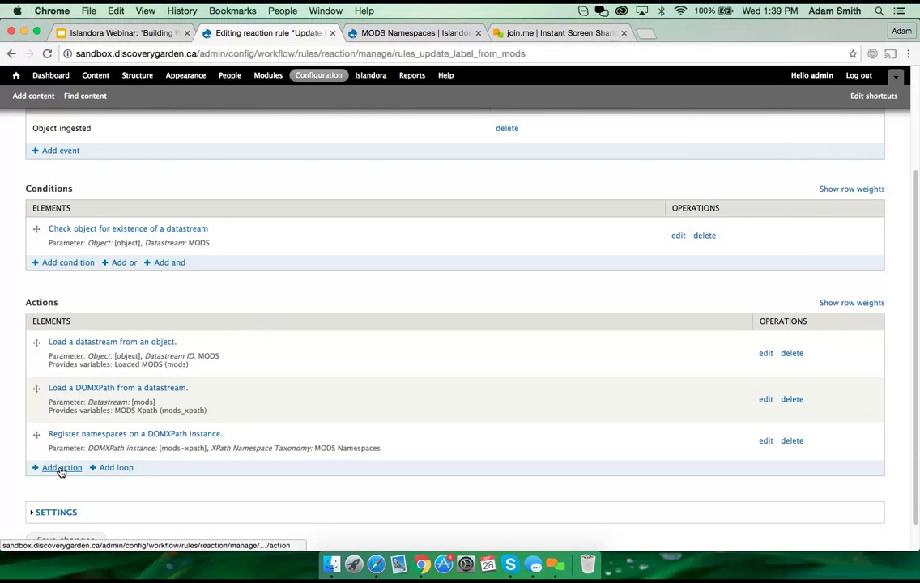
Step: Add a Query nodes from DOMXPath instance action on mods-xpath, scrolling to its XPath query box
left_click(61, 468)
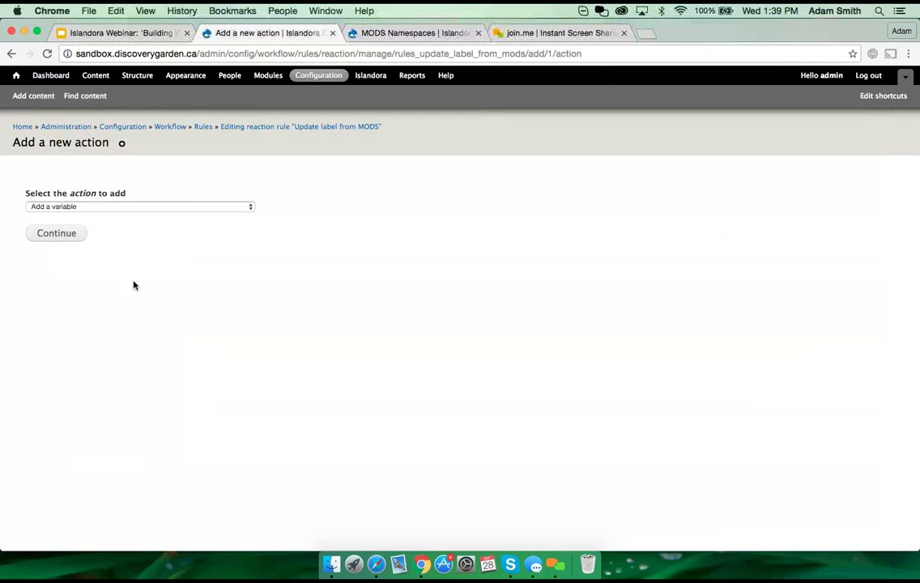
left_click(197, 208)
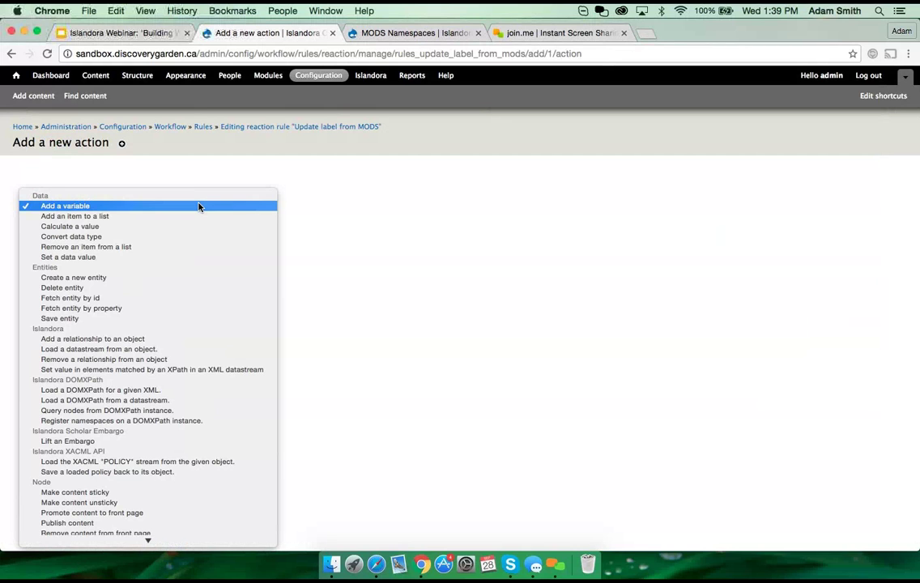
left_click(80, 411)
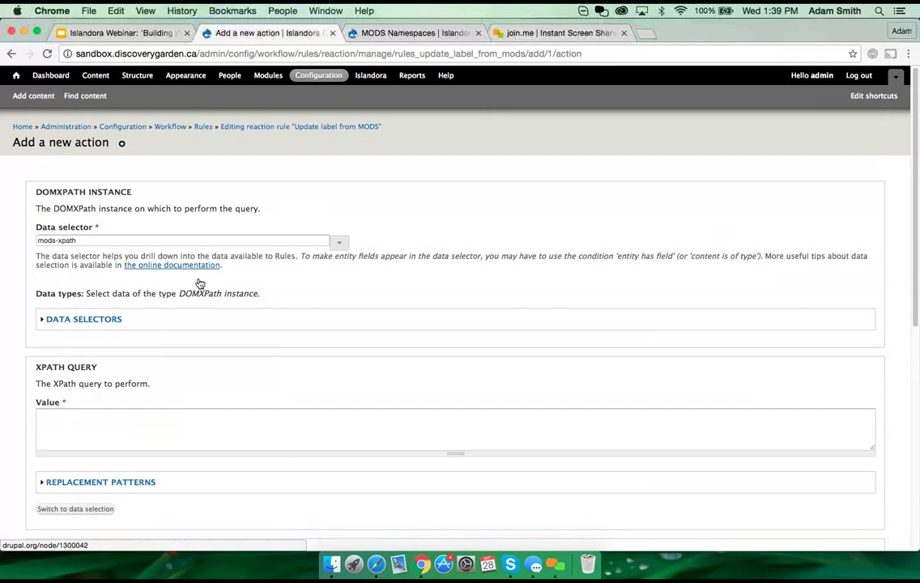
scroll(172, 400, "down", 2)
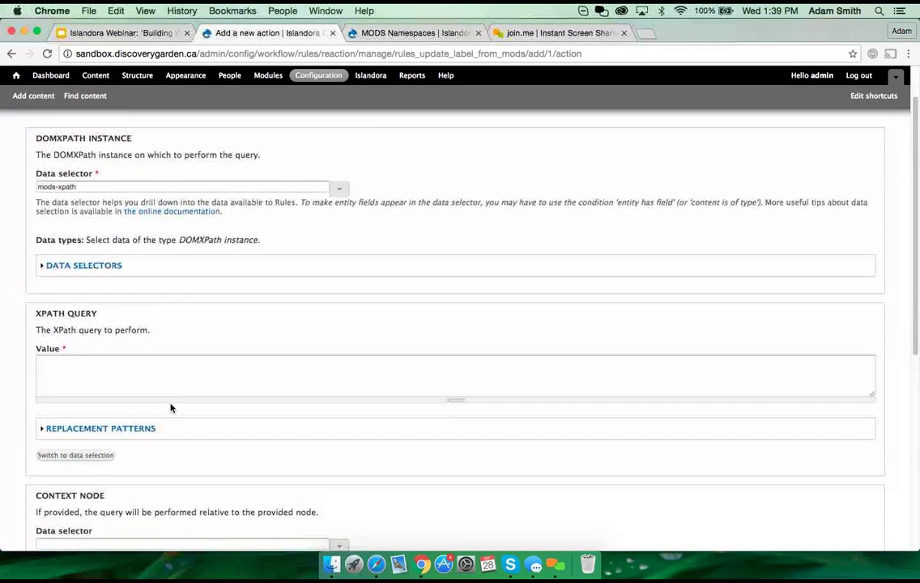
scroll(158, 405, "down", 2)
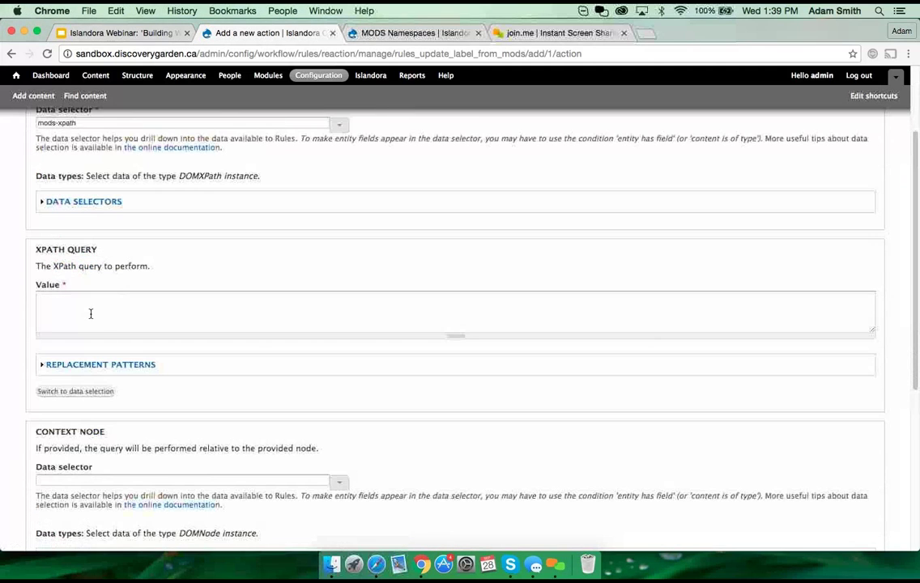
Step: Enter the XPath query //mods:titleInfo/mods:title
left_click(90, 311)
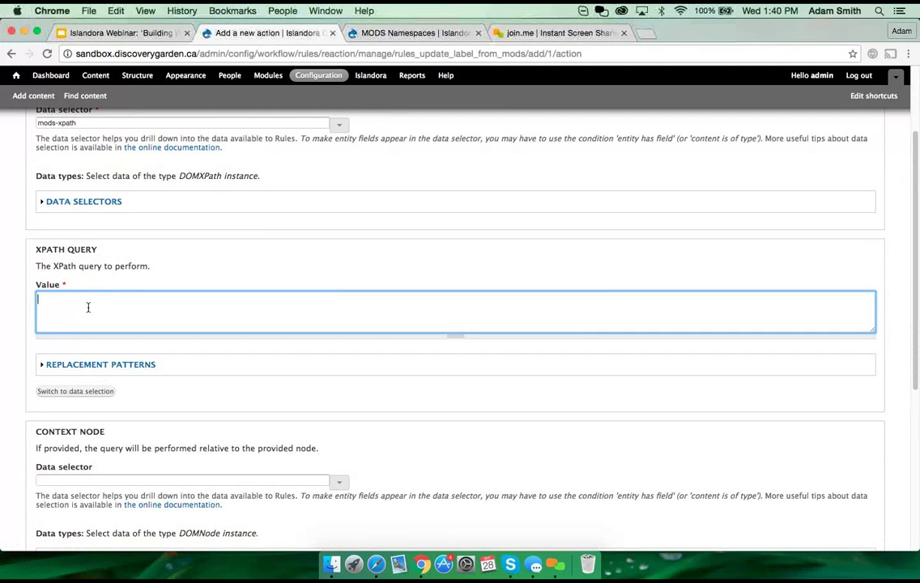
type("//mods:titleInfo/mods:")
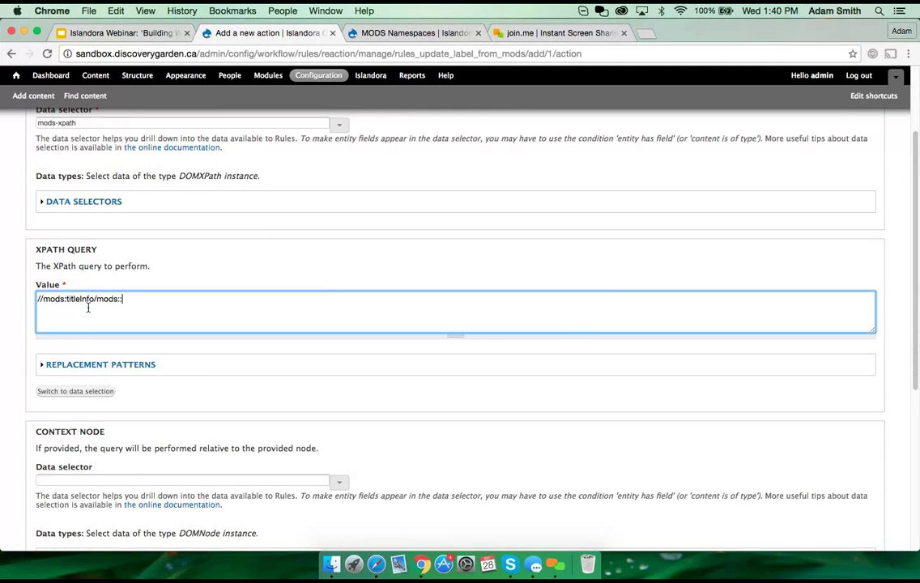
key("BackSpace")
type("title")
Step: Point out the mods:titleInfo and mods:title parts of the query, then scroll to Provided variables
double_click(104, 298)
left_click(116, 298)
left_click_drag(43, 300, 128, 301)
left_click(98, 301)
left_click(139, 298)
scroll(253, 338, "down", 3)
scroll(253, 341, "down", 2)
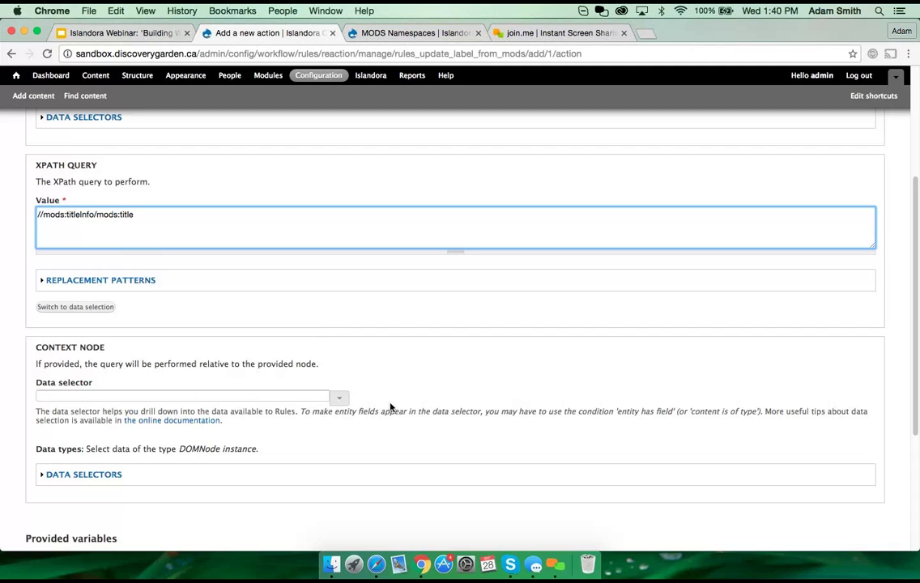
scroll(391, 407, "down", 1)
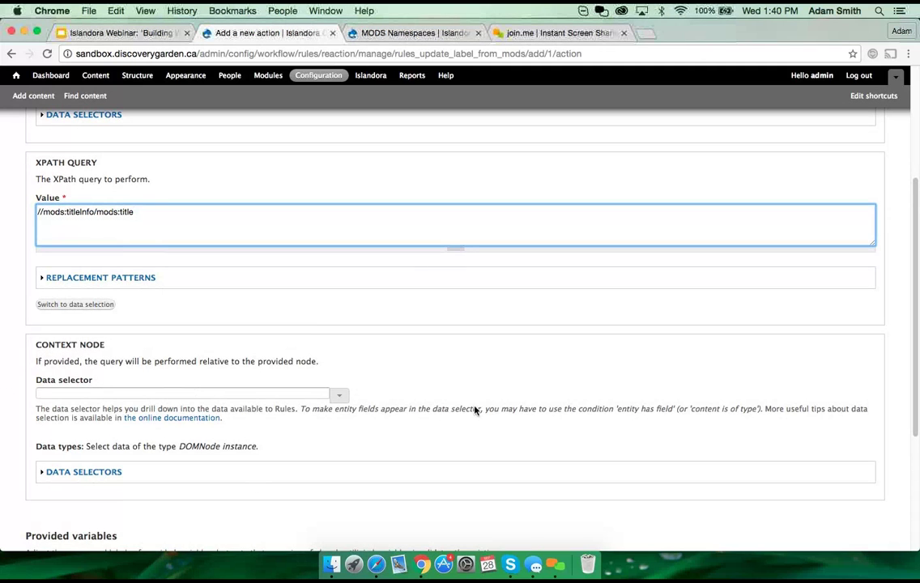
scroll(465, 416, "down", 1)
scroll(466, 416, "down", 5)
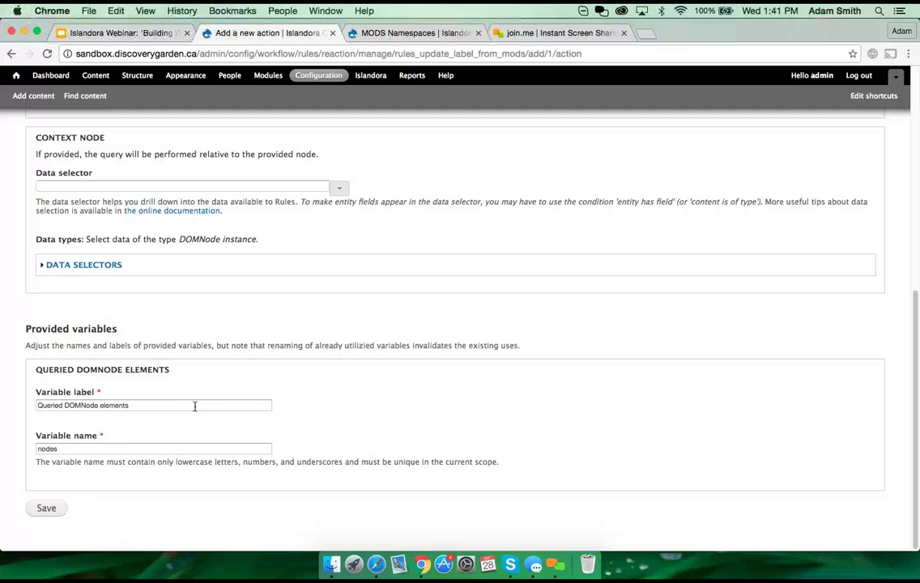
Step: Set variable label 'MODS title nodes' and name 'mods-title-nodss', then attempt to save
triple_click(144, 406)
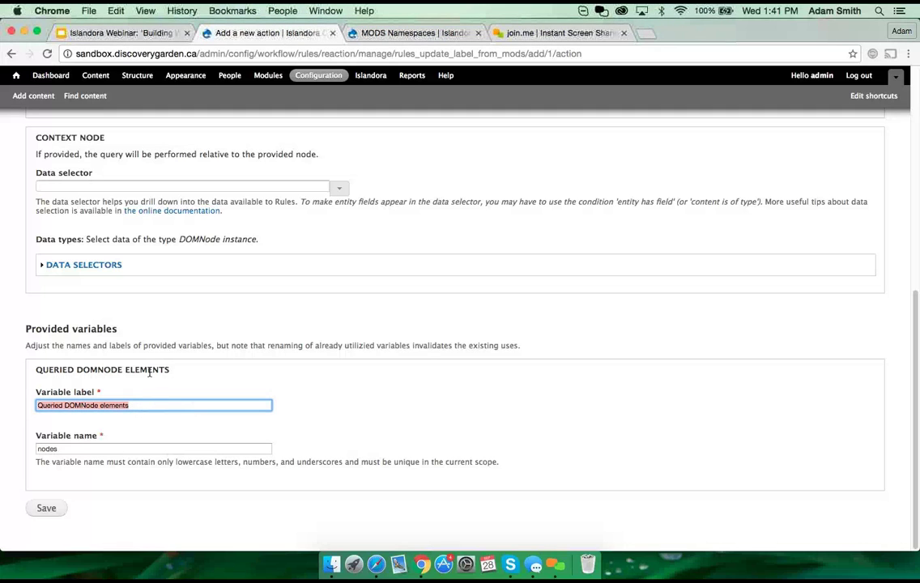
type("MODS ")
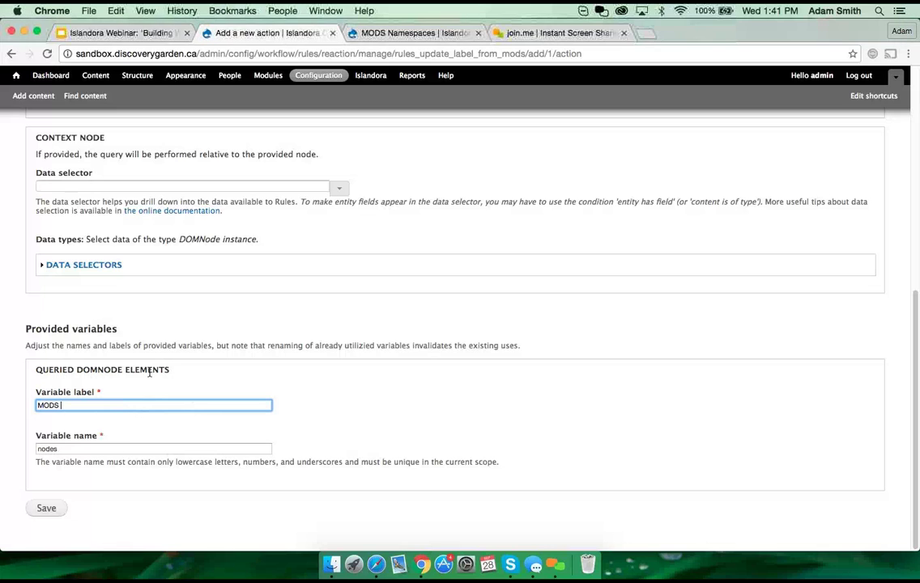
type("title nodes")
key("Tab")
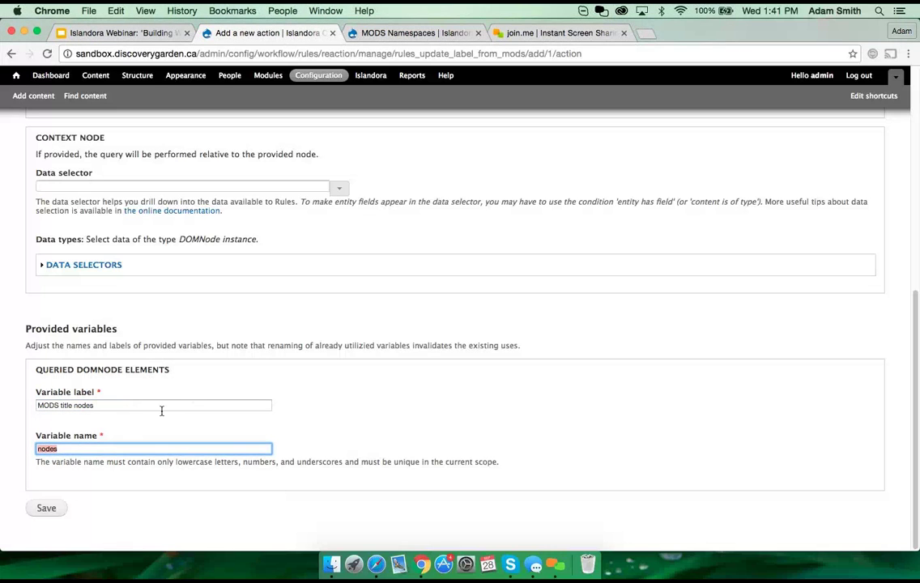
type("mods-title-nods")
type("s")
left_click(49, 510)
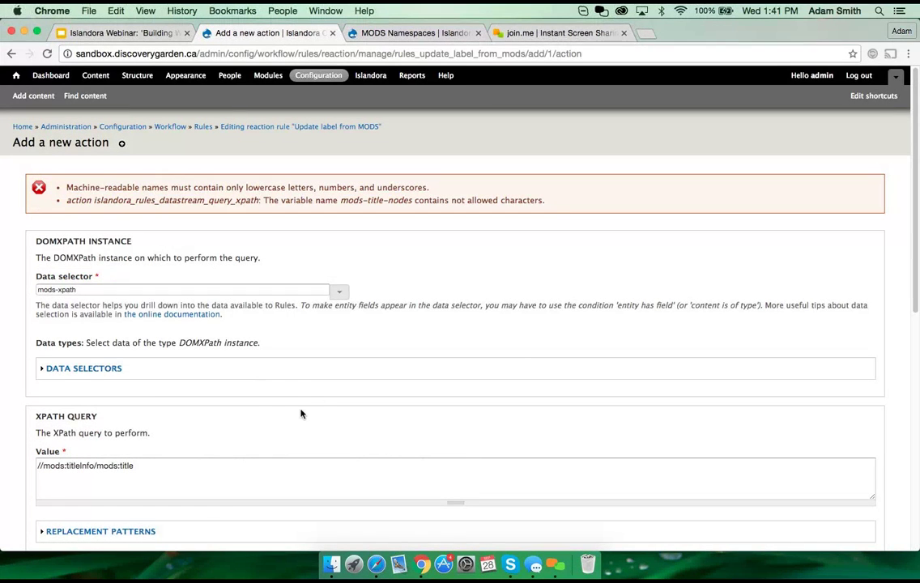
scroll(299, 415, "down", 10)
Step: Fix the variable name to use underscores (mods_title_nodes) and save the query action
left_click(72, 446)
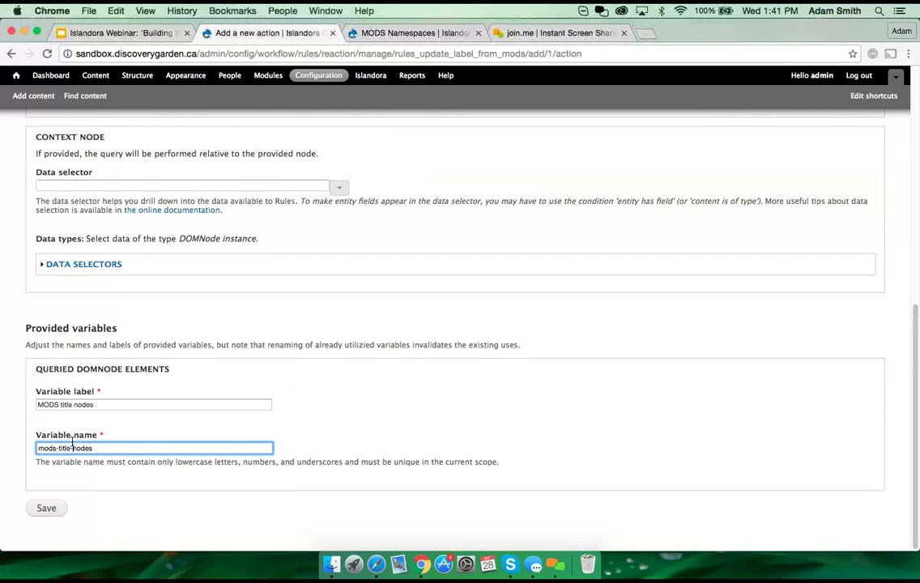
key("BackSpace")
type("_")
key("Left")
key("Left")
key("Left")
key("Left")
key("Left")
key("Left")
key("BackSpace")
type("_")
left_click(52, 516)
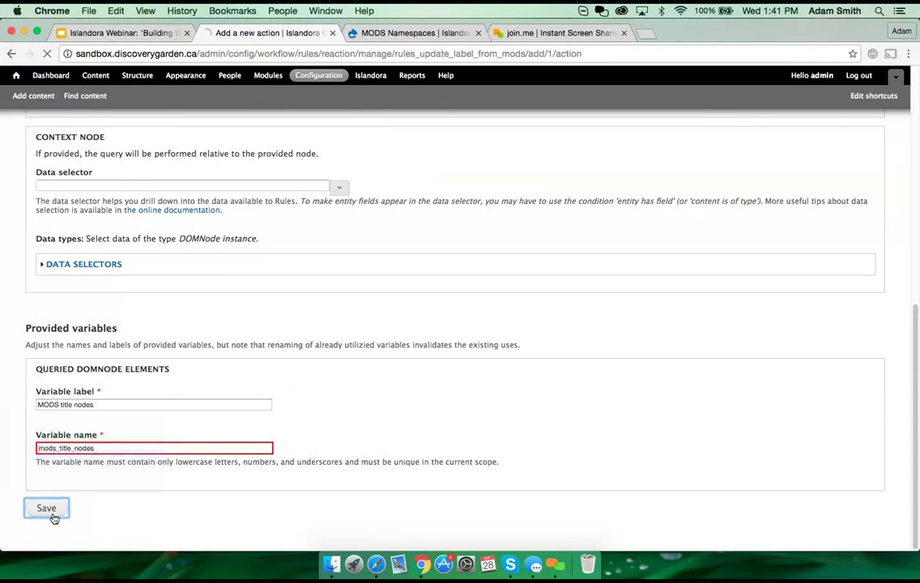
scroll(288, 366, "down", 5)
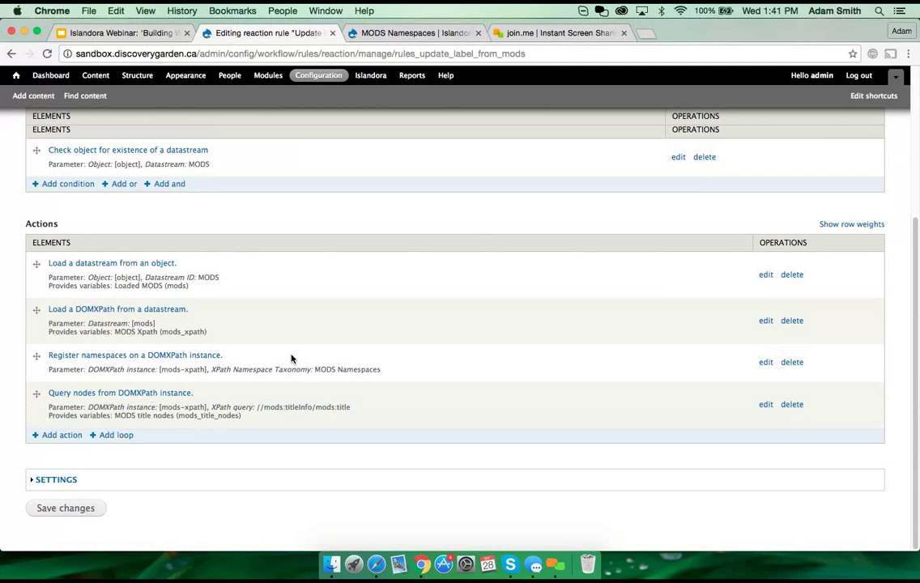
Step: Add a Set a data value action whose data selector targets object:label
left_click(66, 436)
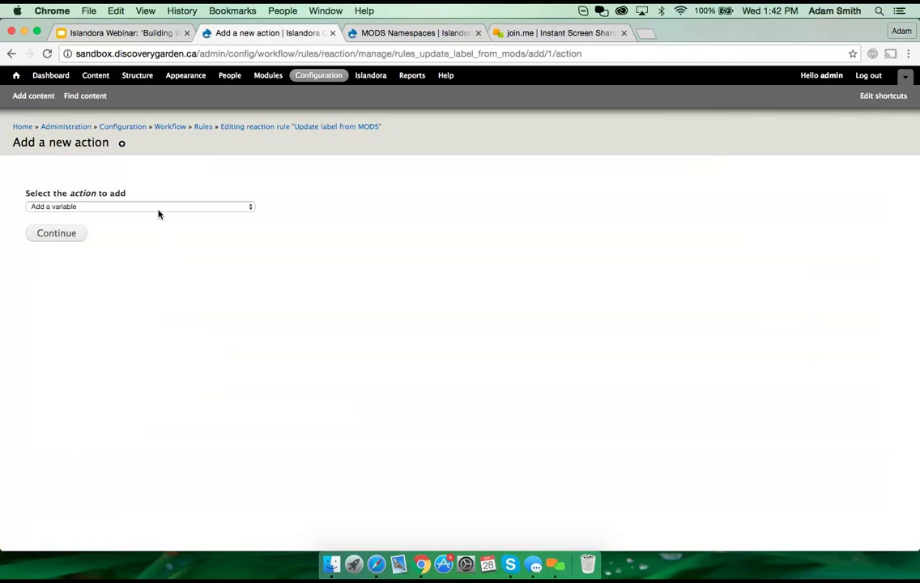
left_click(160, 208)
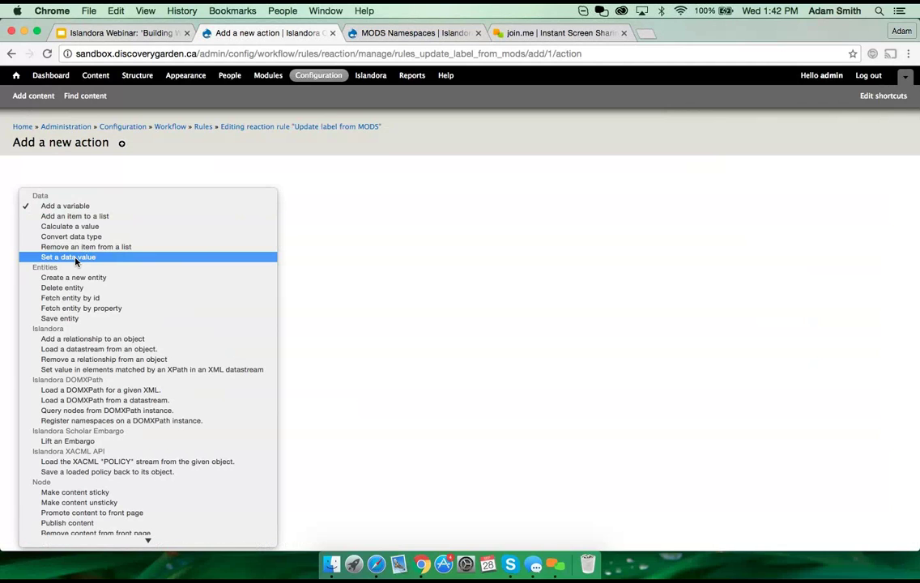
left_click(75, 257)
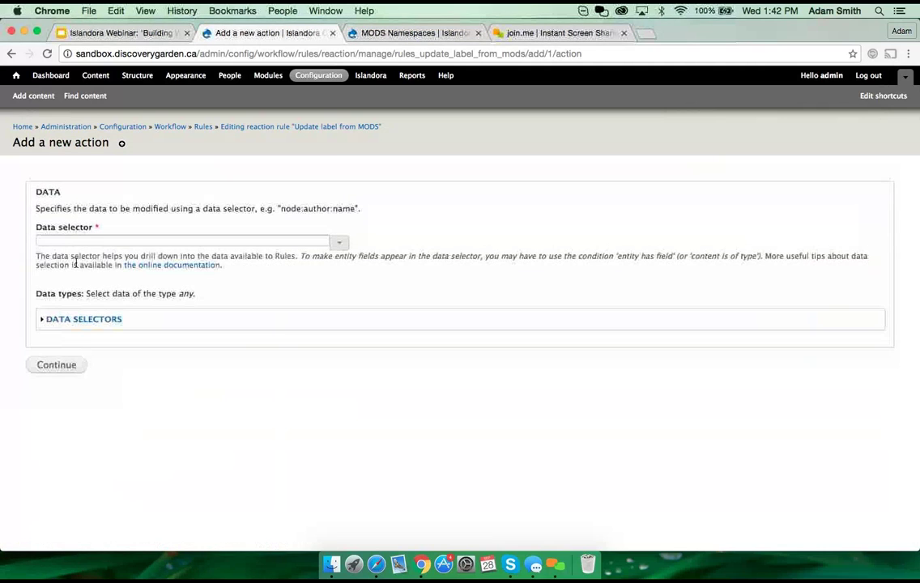
left_click(113, 240)
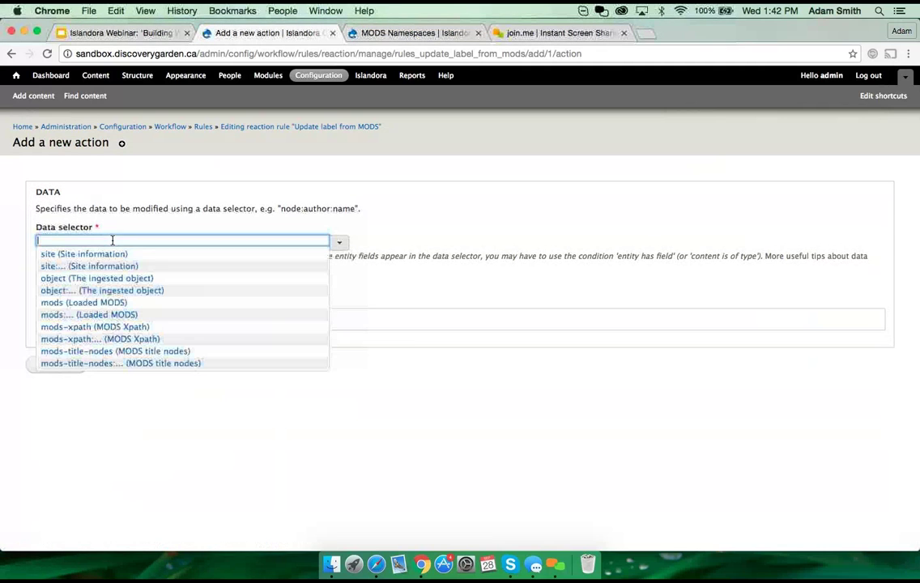
left_click(91, 292)
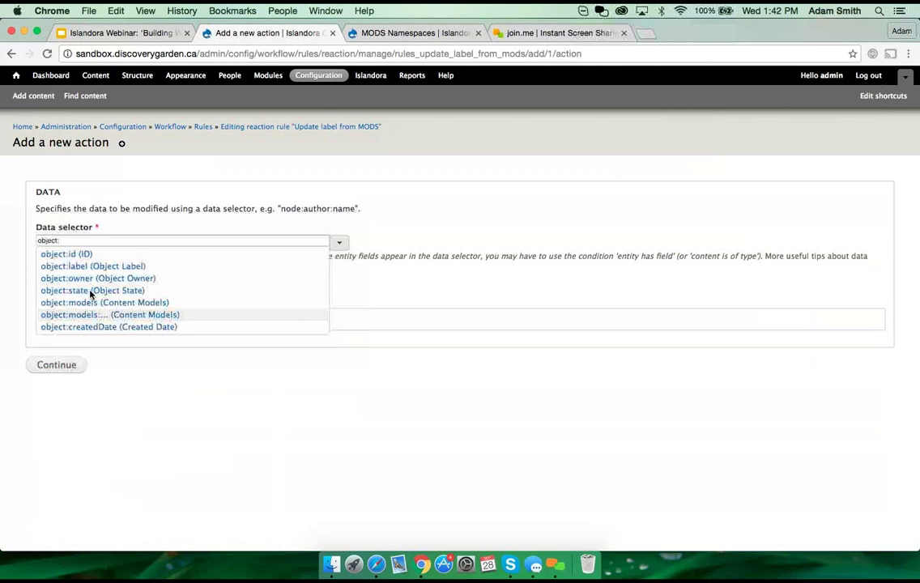
left_click(81, 266)
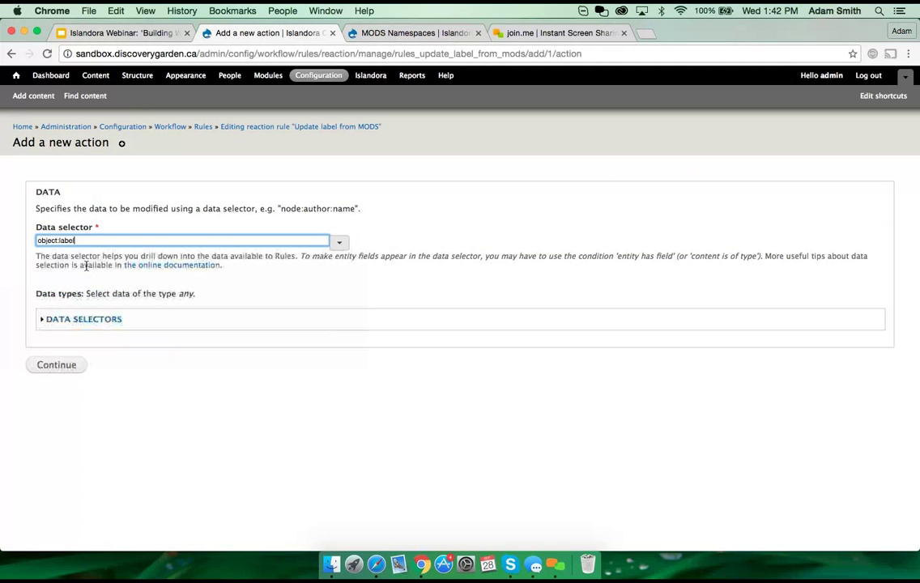
left_click(58, 366)
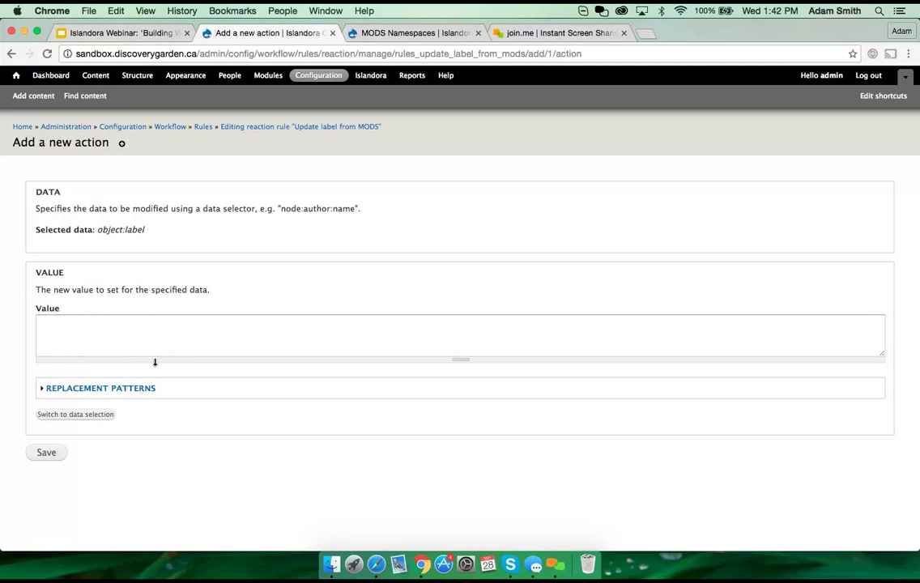
Step: Switch the value to data selection and choose mods-title-nodes:0:text-content
left_click(77, 326)
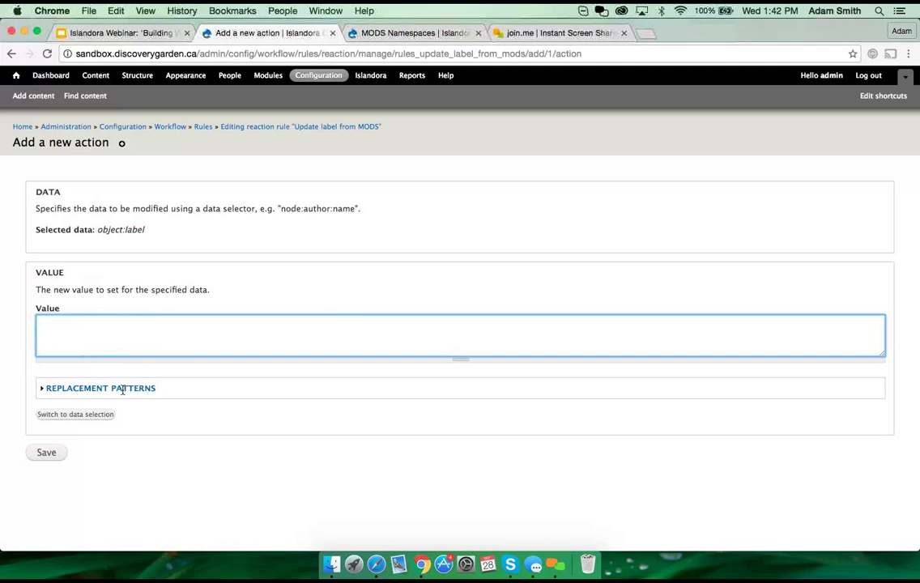
left_click(96, 415)
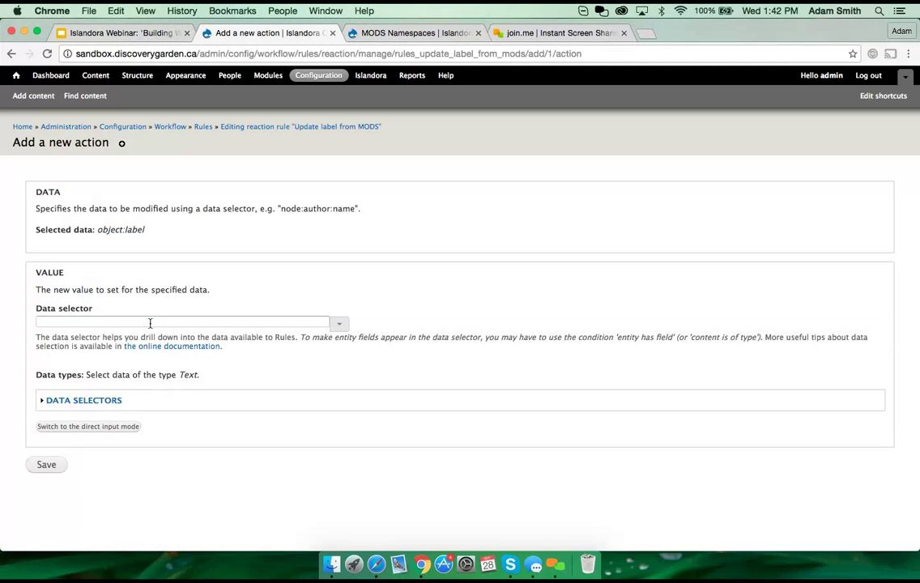
left_click(149, 324)
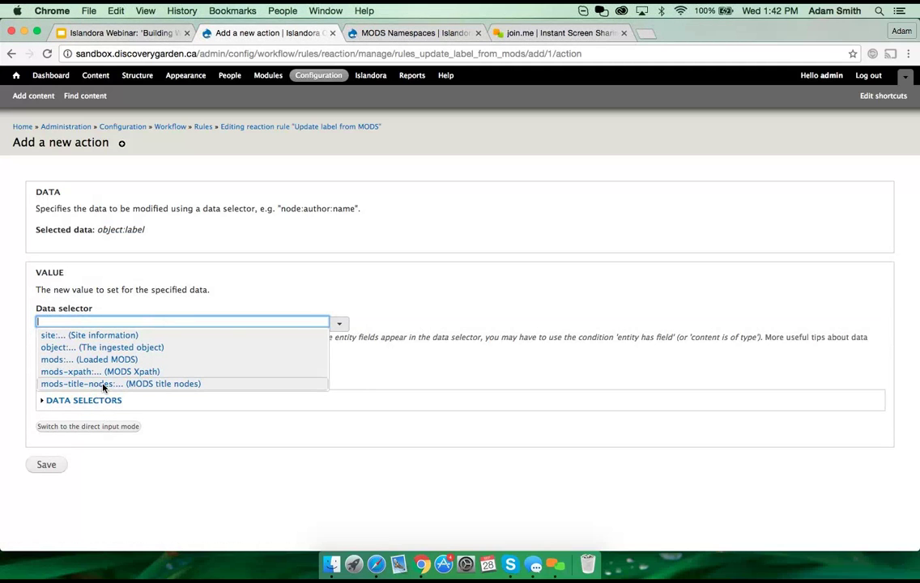
left_click(103, 385)
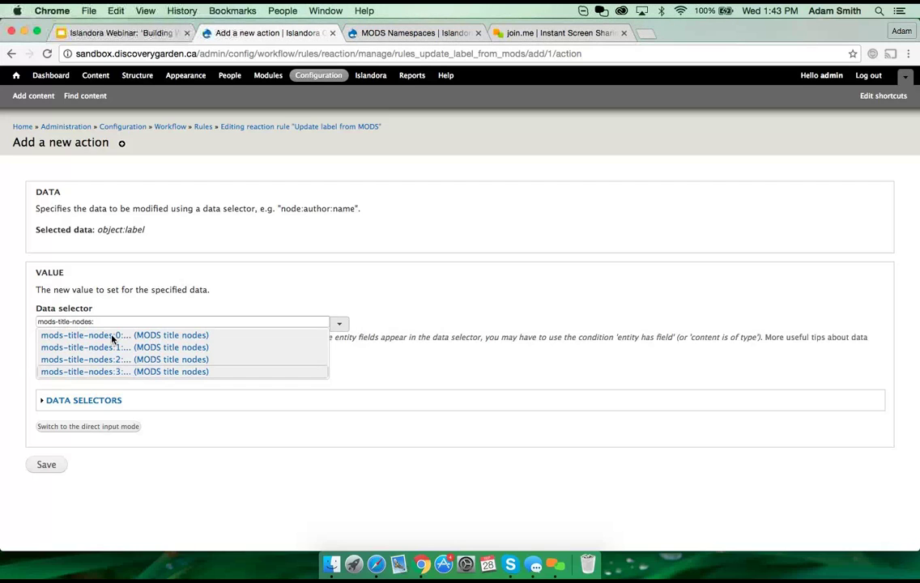
left_click(122, 336)
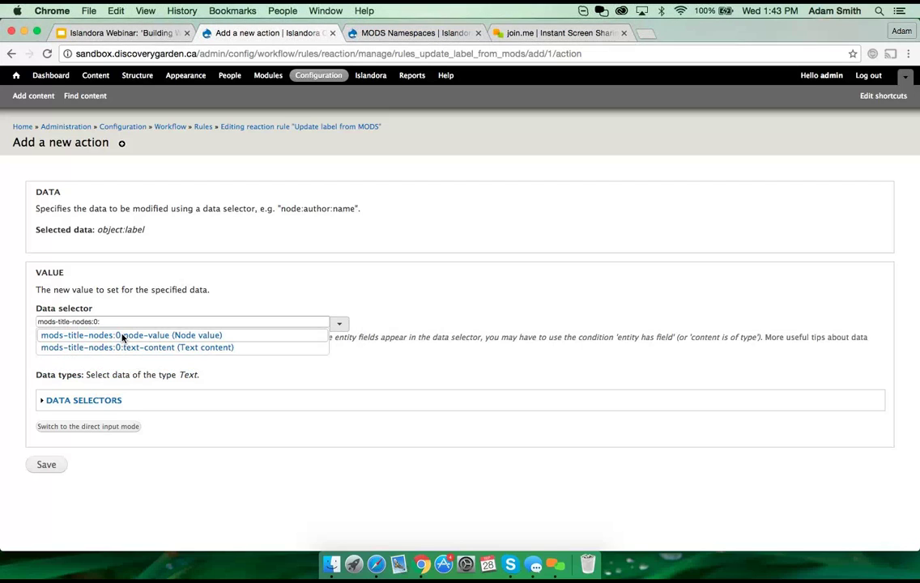
left_click(165, 348)
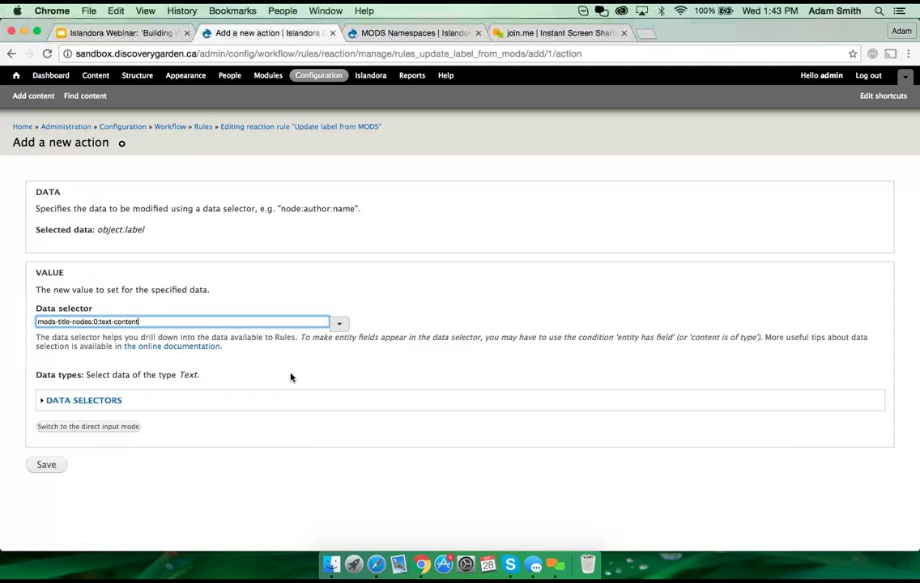
Step: Highlight the mods-title-nodes and text-content parts of the selector, then save the action
left_click(91, 322)
key("shift+alt+Left")
key("shift+alt+Left")
key("shift+alt+Left")
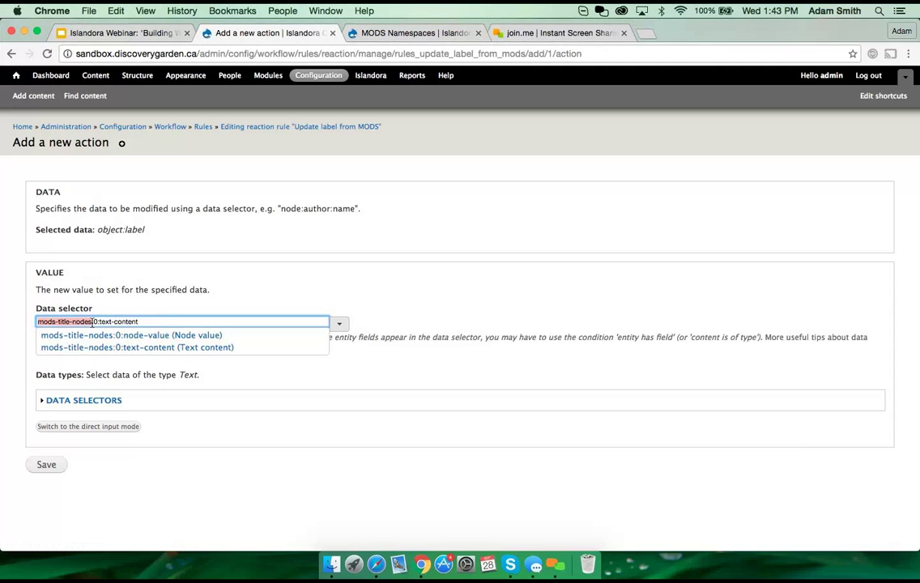
left_click(95, 321)
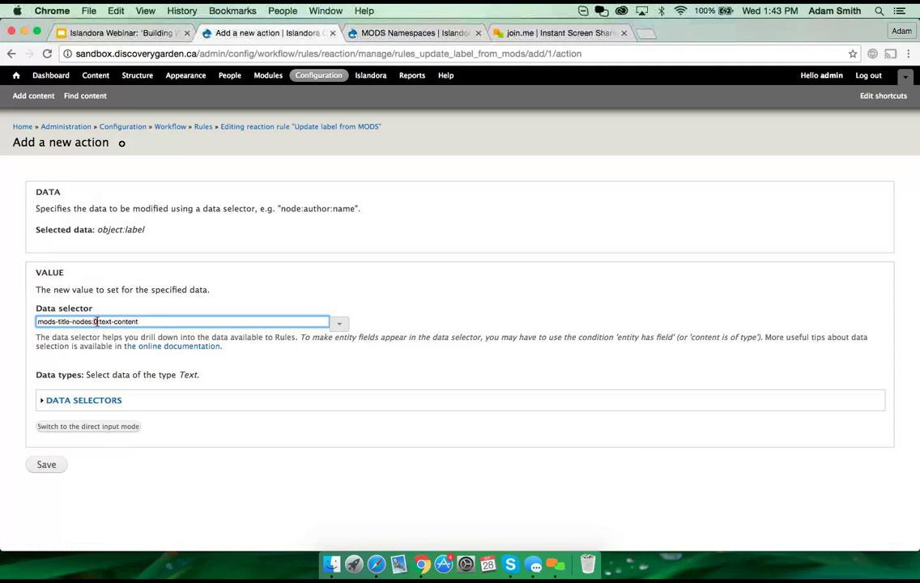
left_click_drag(98, 321, 137, 321)
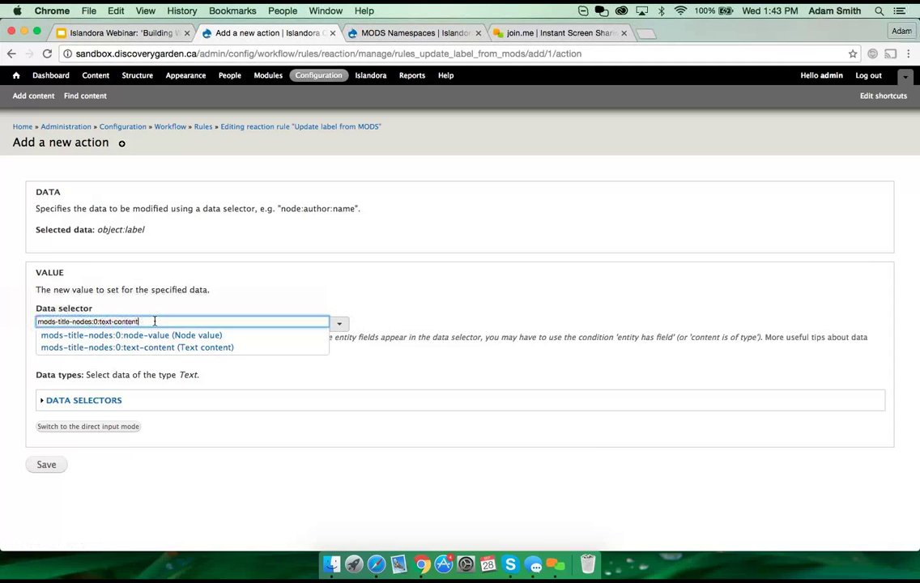
left_click(155, 322)
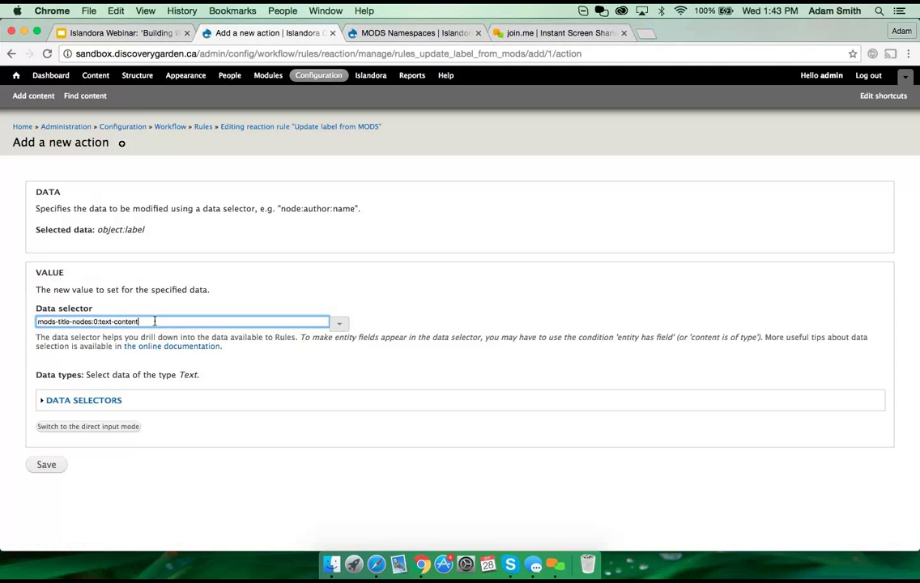
left_click(48, 469)
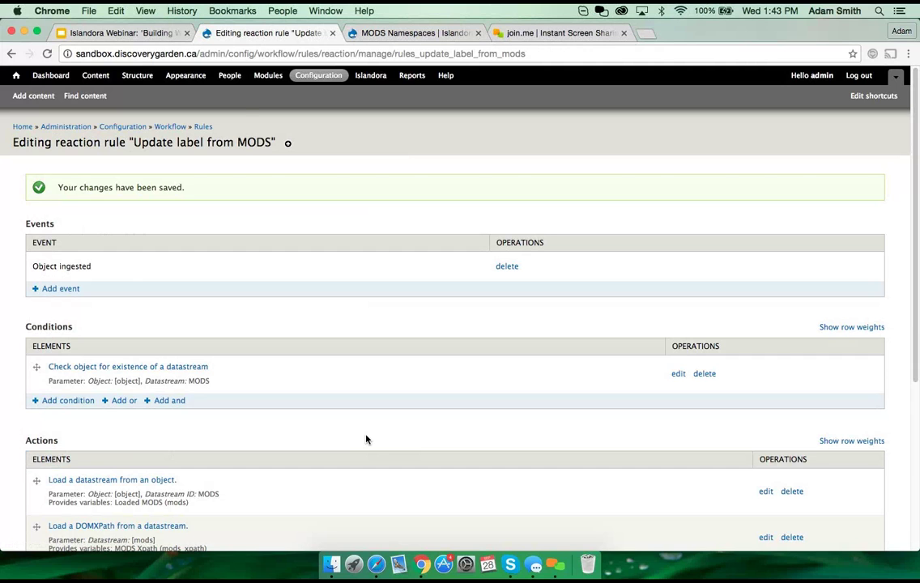
Step: Review the rule page, pointing out its Object ingested event
scroll(365, 439, "down", 2)
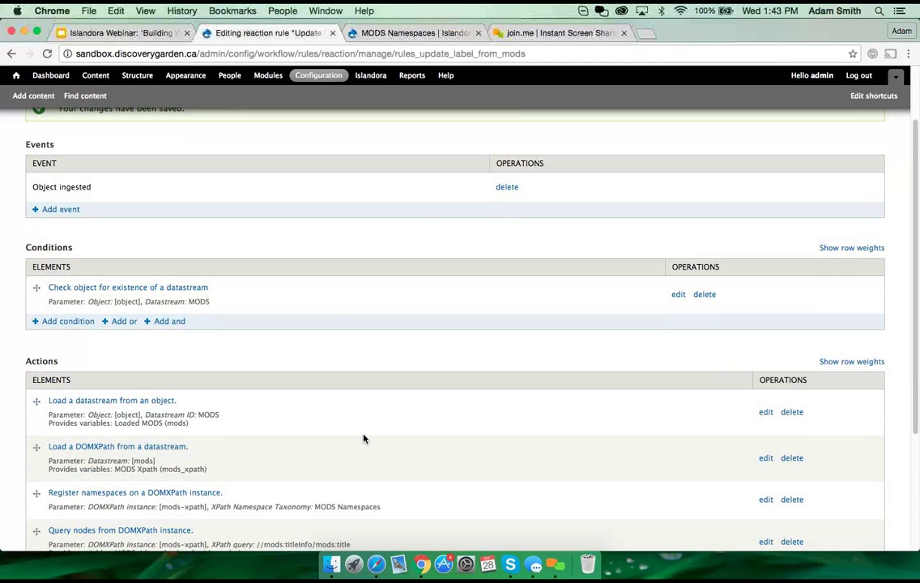
scroll(364, 438, "down", 3)
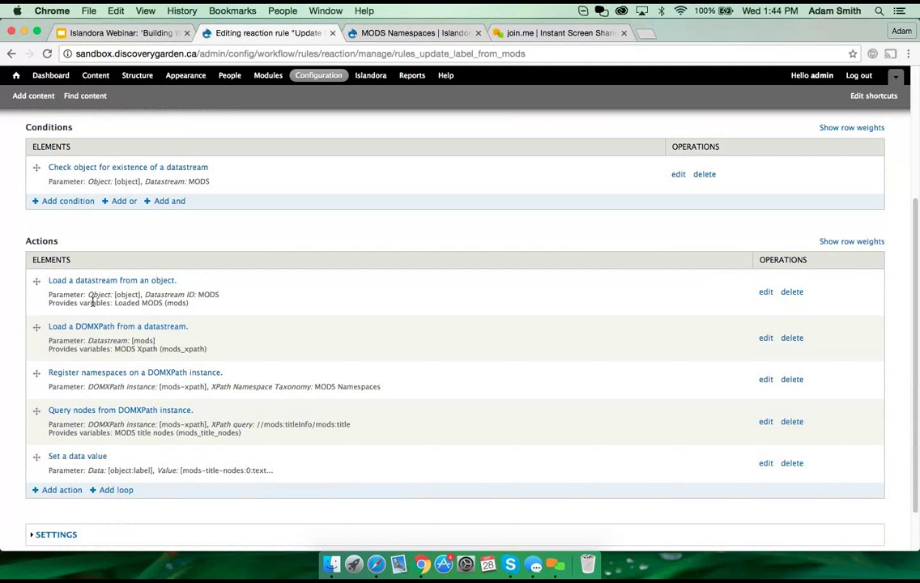
scroll(542, 336, "up", 2)
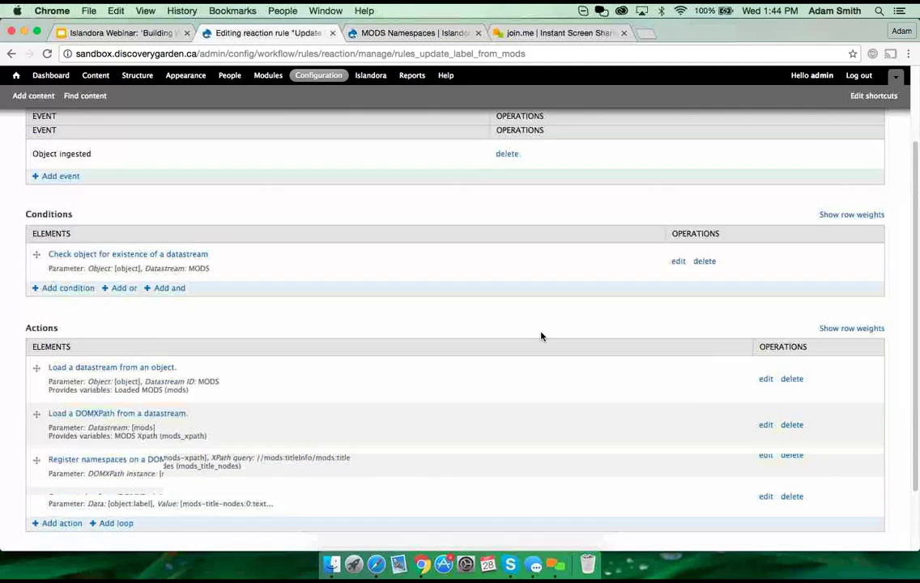
scroll(541, 336, "up", 2)
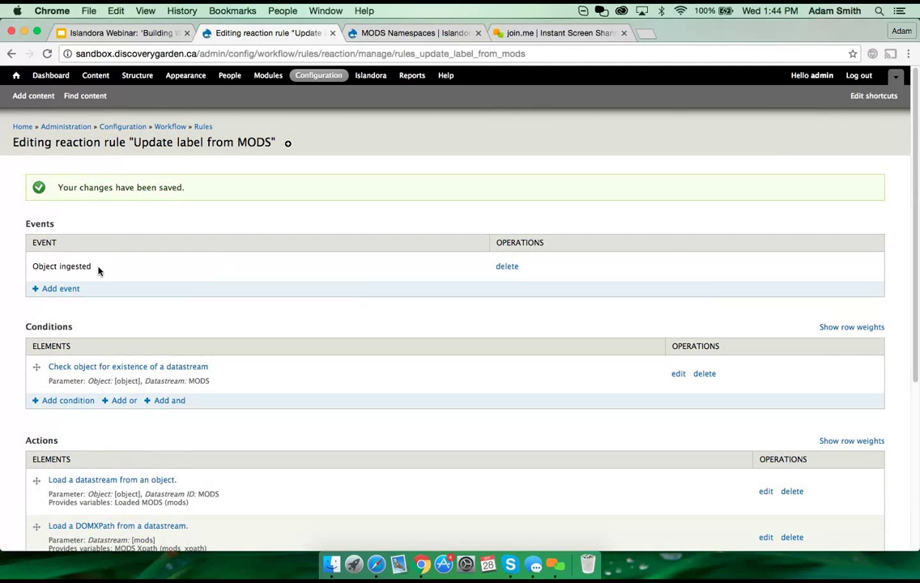
left_click_drag(98, 270, 31, 266)
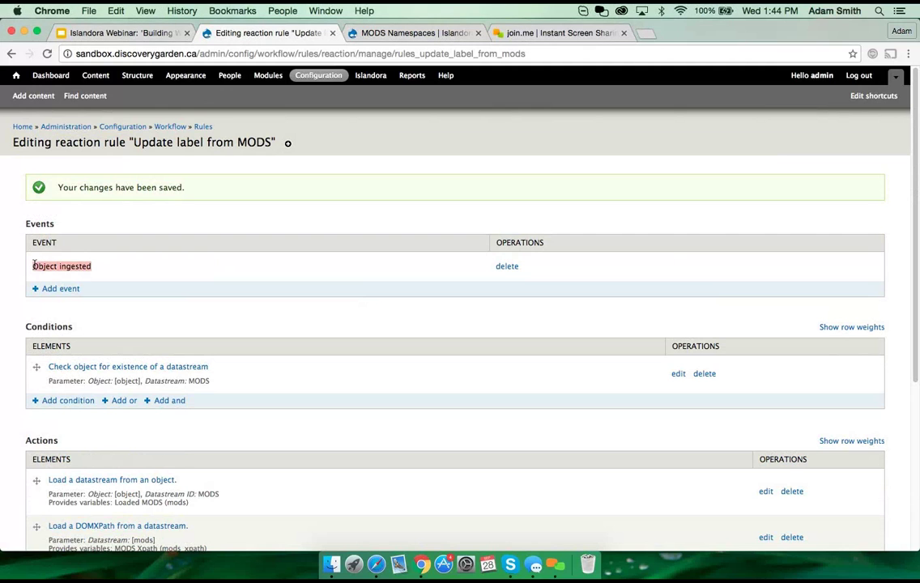
left_click(241, 322)
Step: Point out the datastream existence condition and save the rule changes
scroll(238, 327, "down", 3)
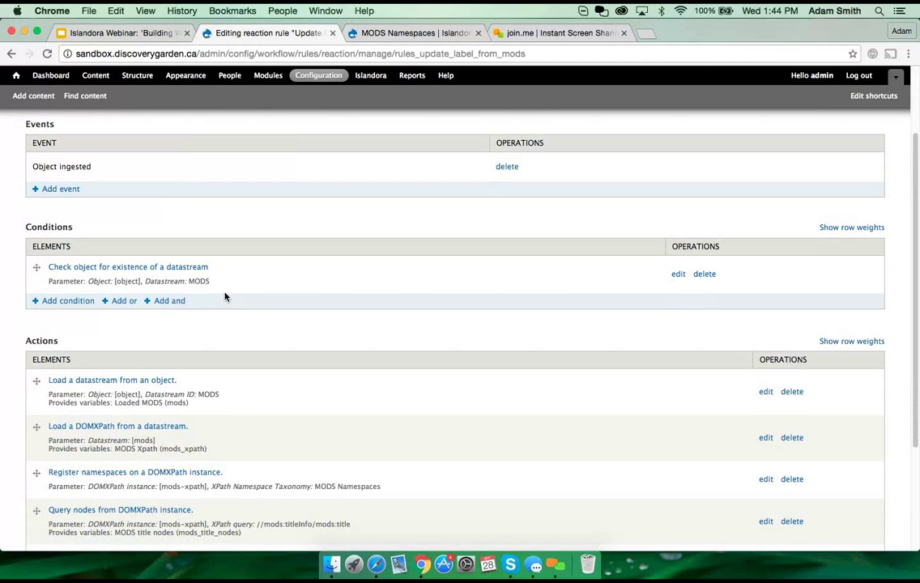
triple_click(217, 284)
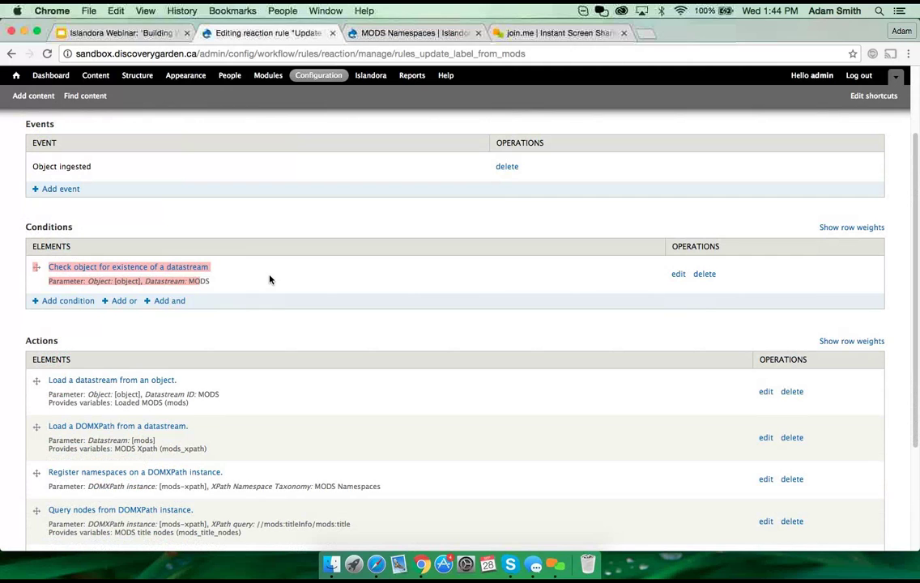
left_click(270, 279)
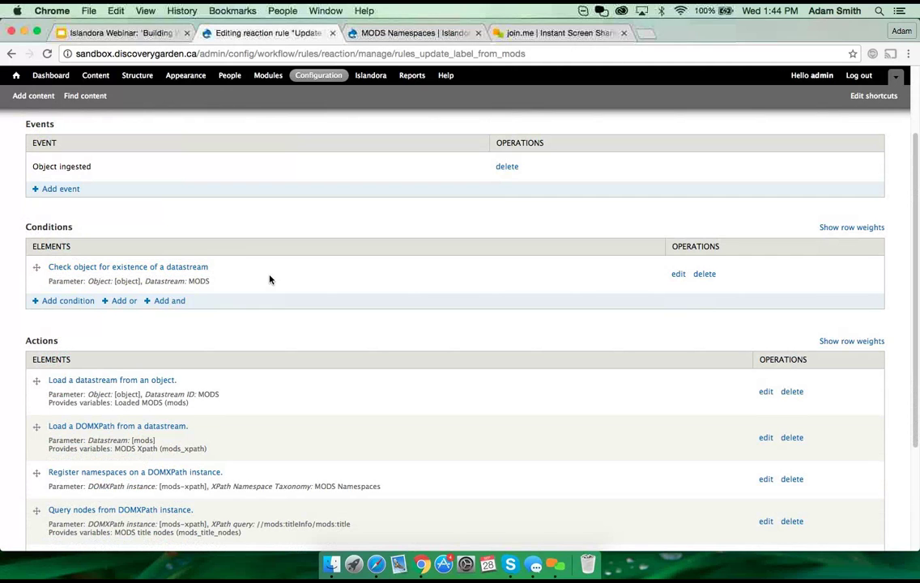
scroll(182, 330, "down", 5)
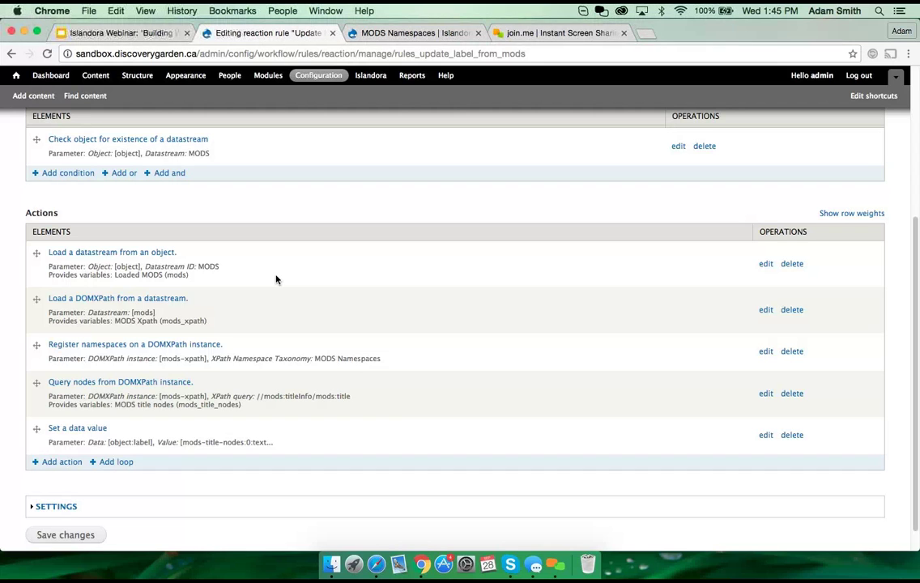
left_click(77, 538)
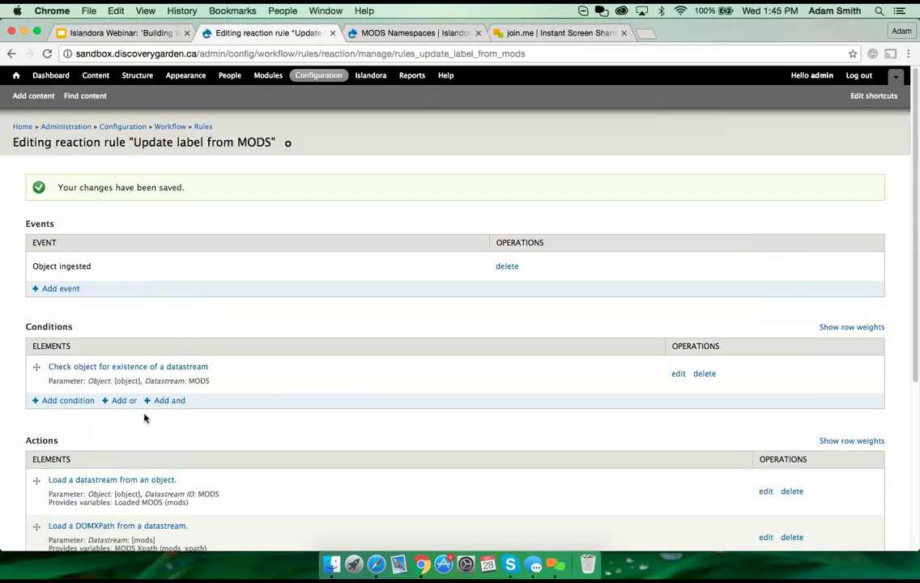
left_click(106, 34)
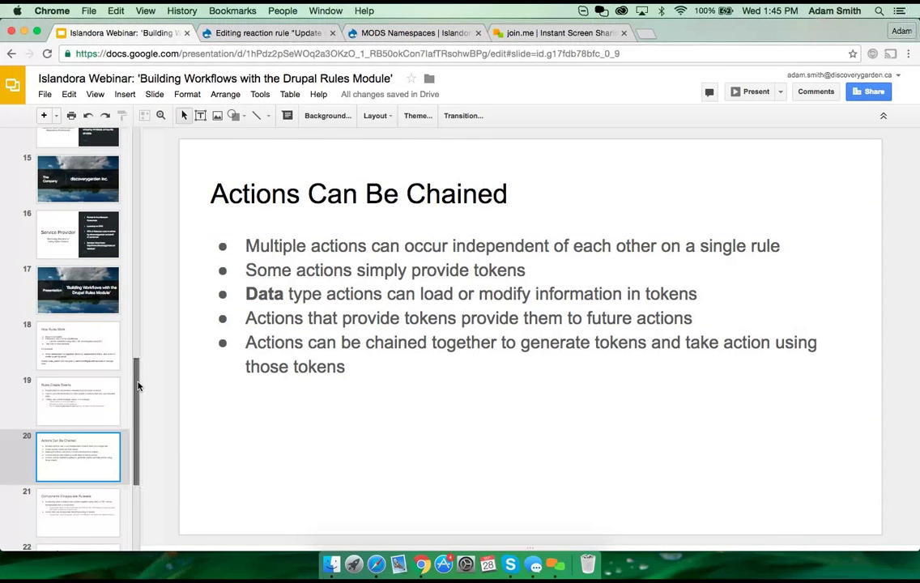
Step: Show slide 21, Components Encapsulate Rulesets, then return to the reaction rules list
scroll(137, 408, "down", 2)
left_click(74, 419)
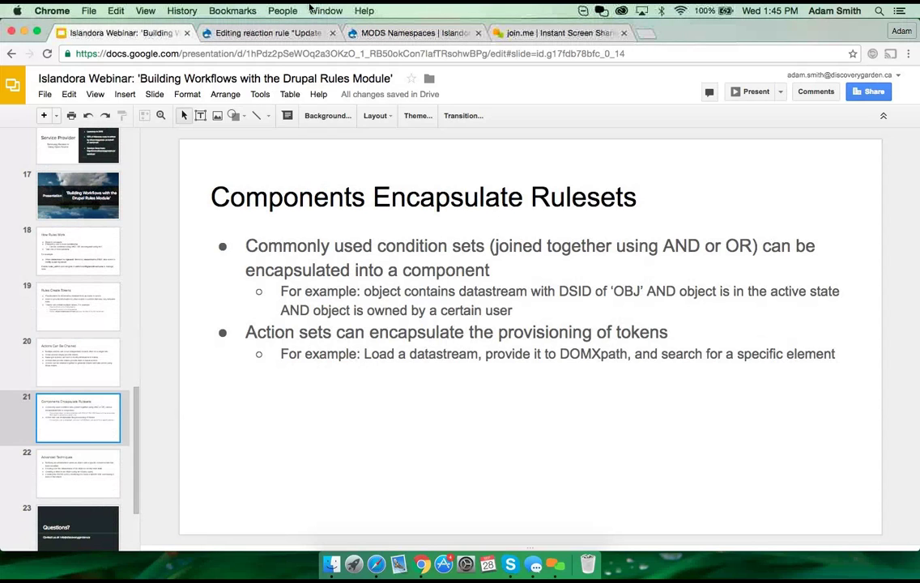
left_click(291, 33)
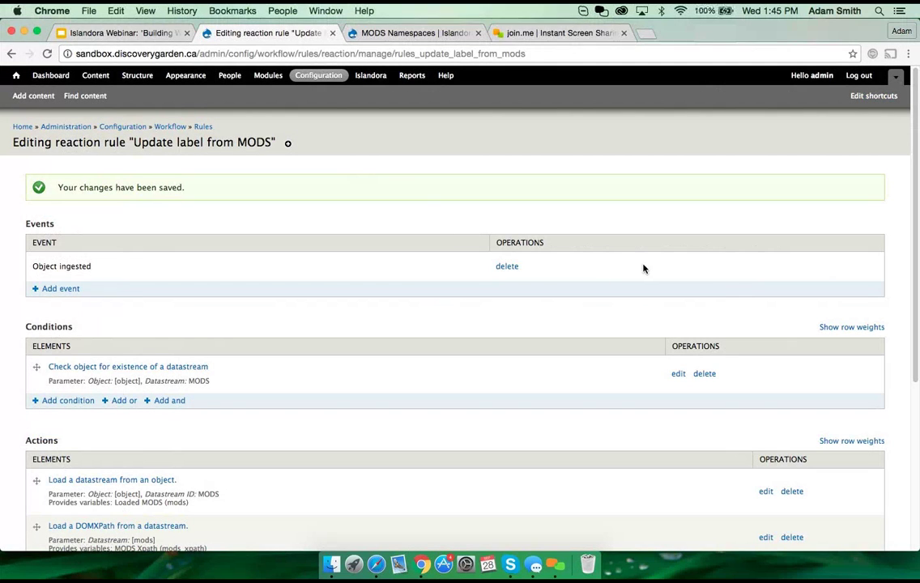
left_click(203, 127)
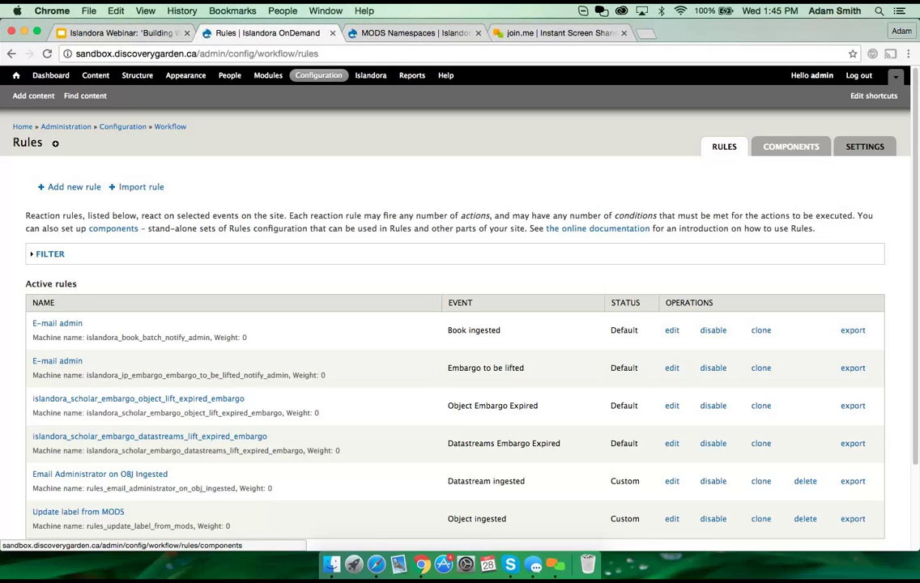
Step: Check the Components tab for existing rule components, then go back to the reaction rules list
left_click(784, 149)
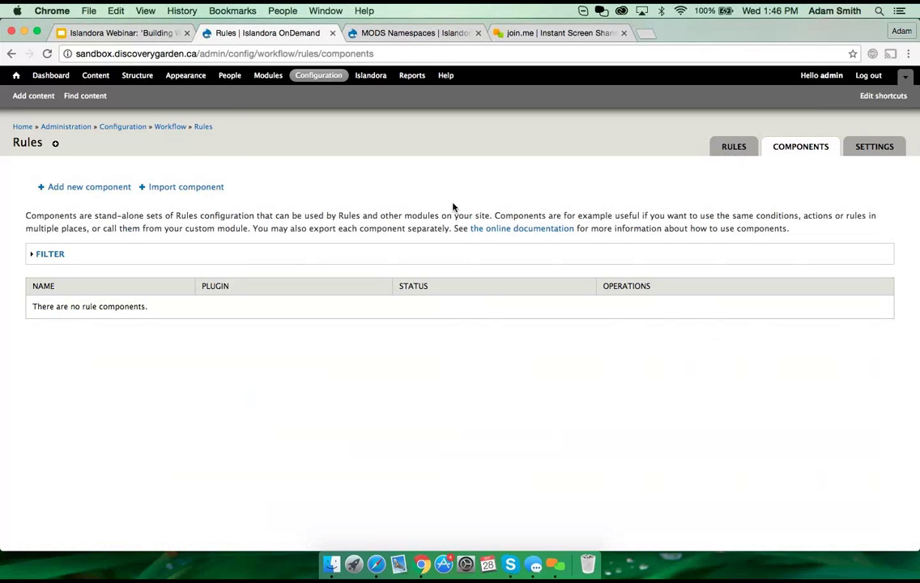
left_click(203, 128)
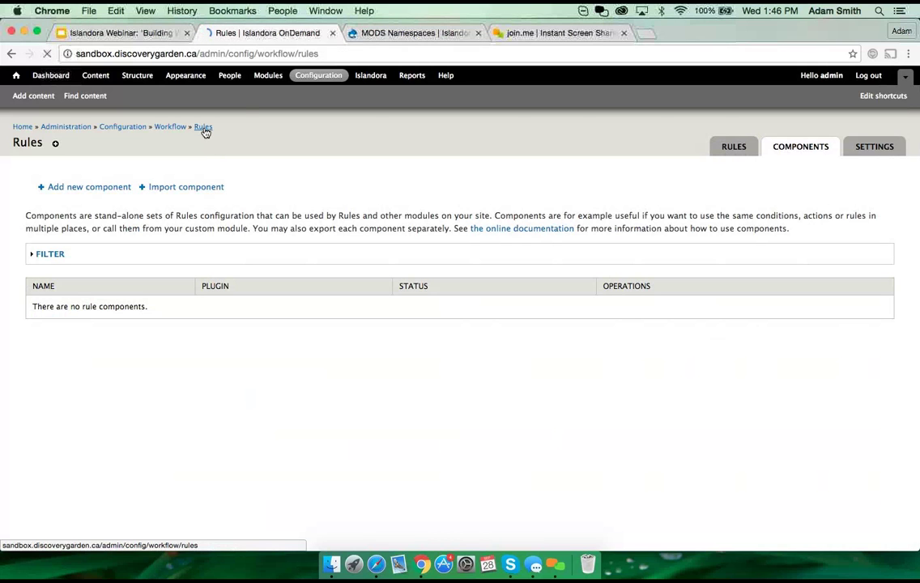
scroll(175, 404, "down", 2)
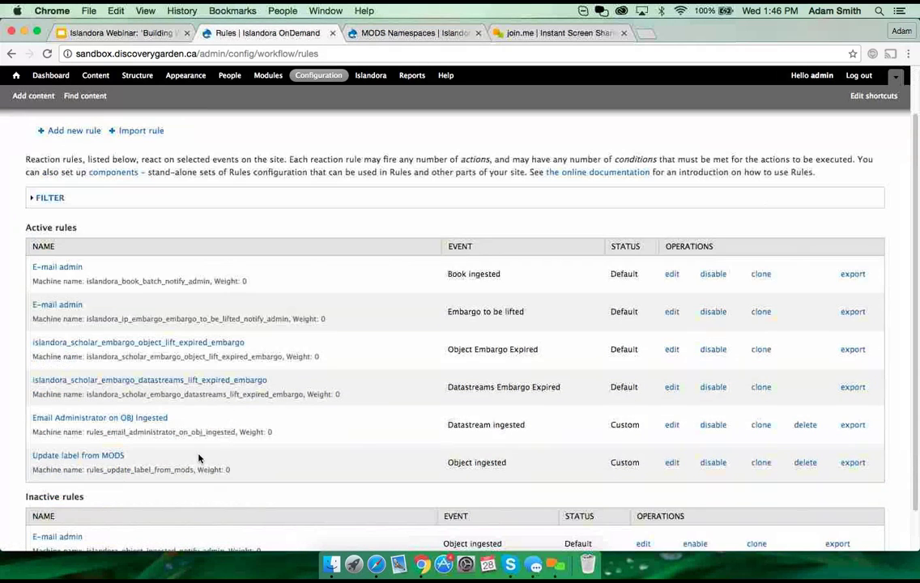
Step: Open the Update label from MODS rule and scroll through its condition and actions
left_click(82, 458)
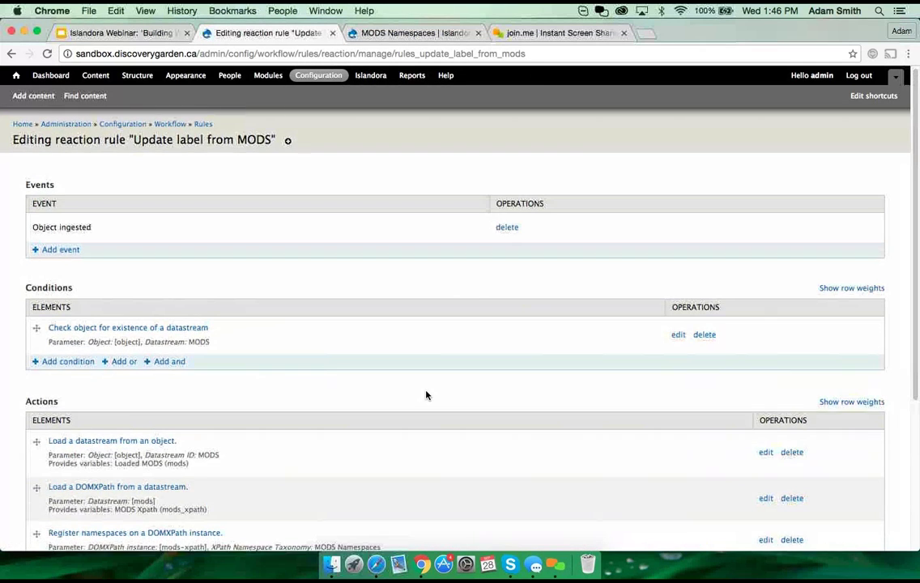
scroll(428, 395, "down", 4)
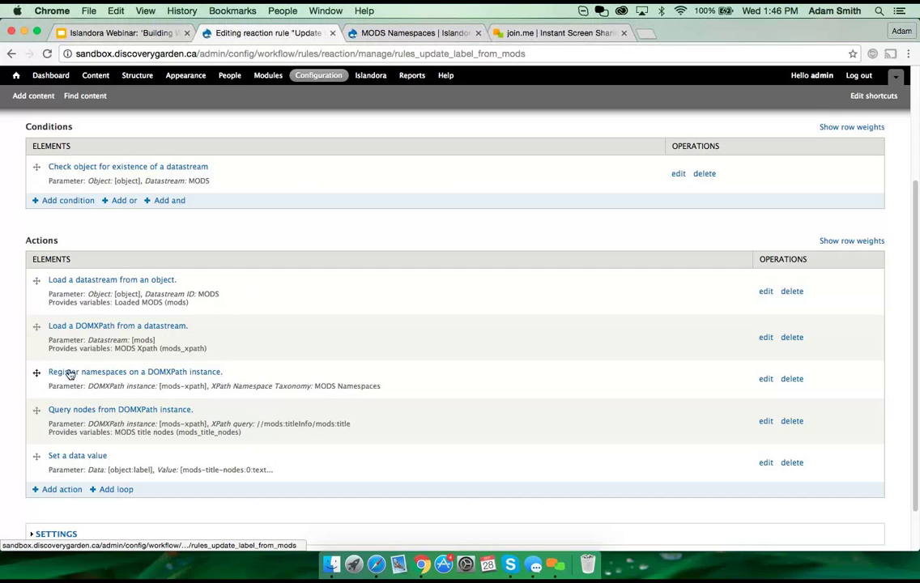
scroll(263, 373, "down", 2)
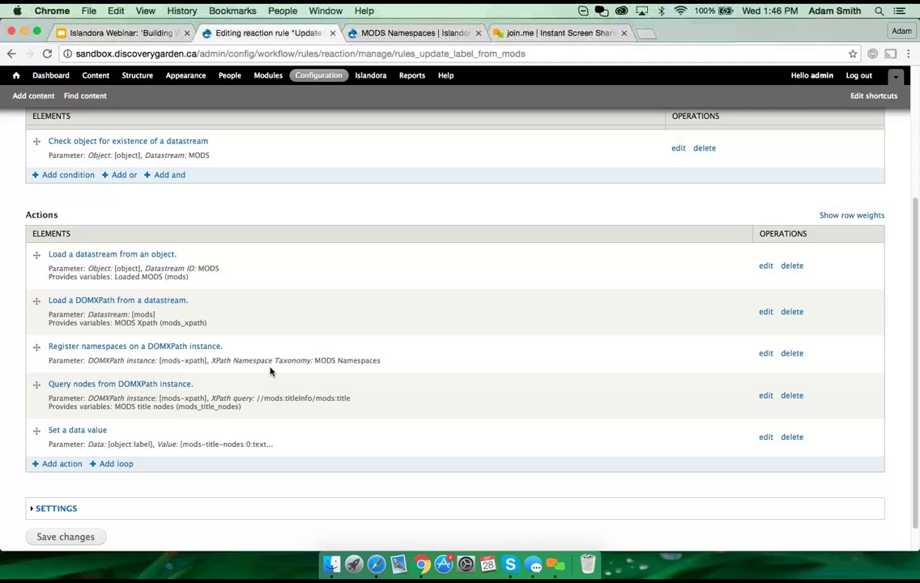
scroll(454, 313, "up", 5)
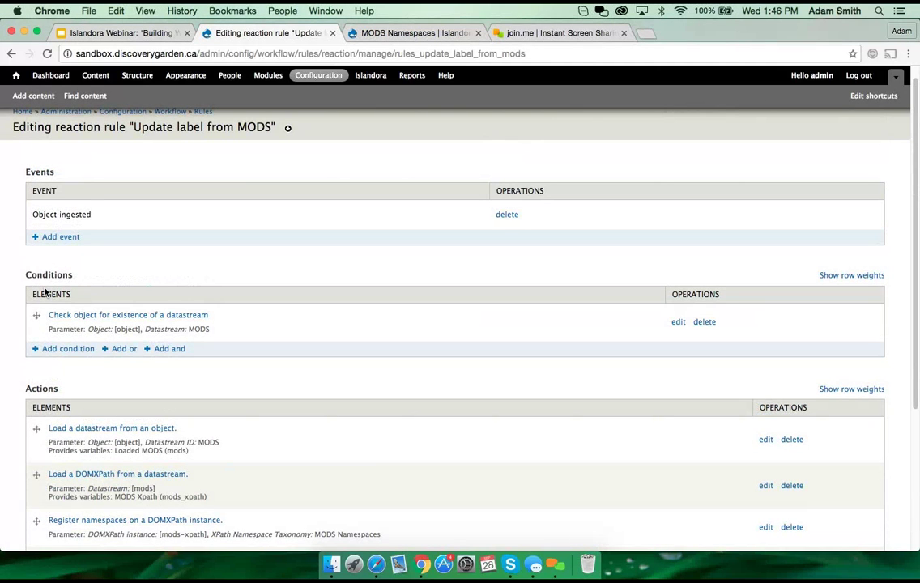
left_click(103, 34)
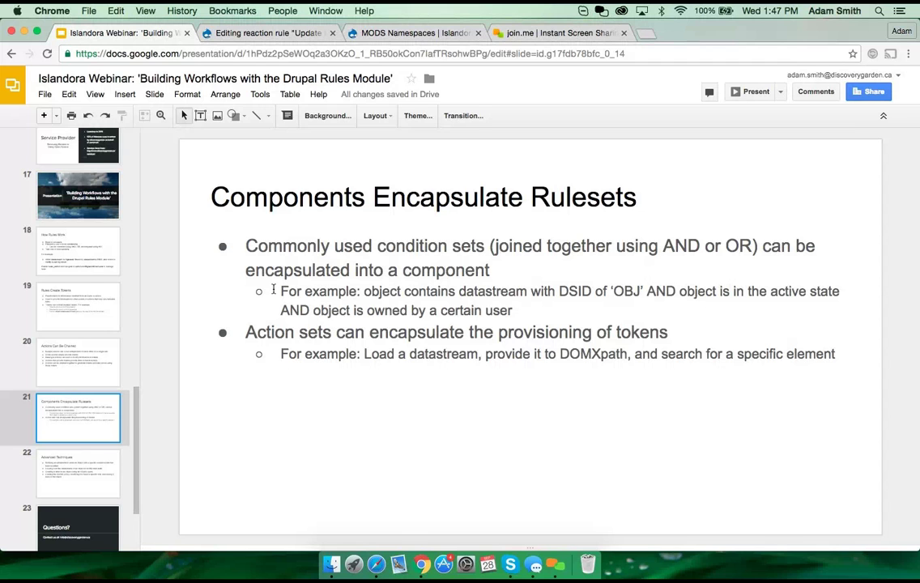
left_click(245, 35)
Step: From the Rules Components list, start a new Condition set (AND) component
scroll(202, 203, "down", 1)
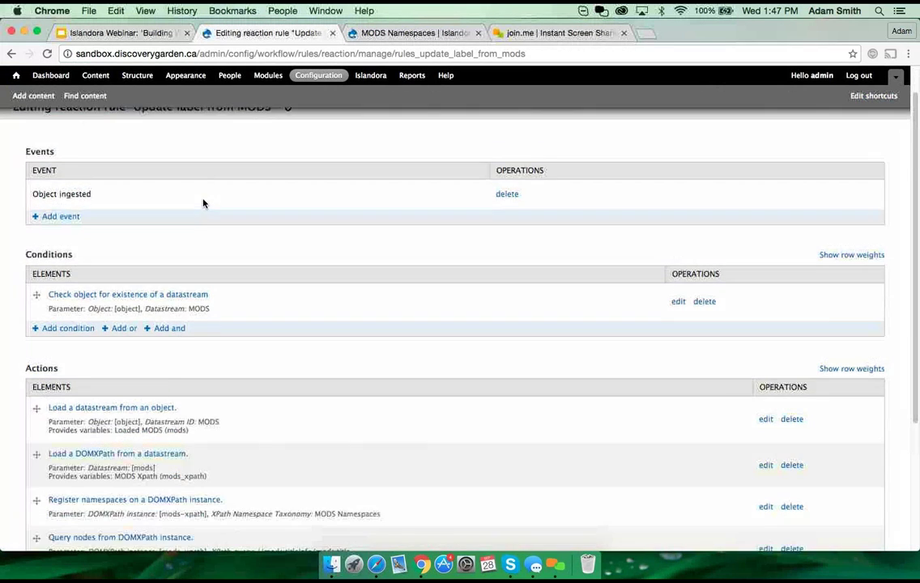
scroll(202, 187, "up", 1)
left_click(204, 128)
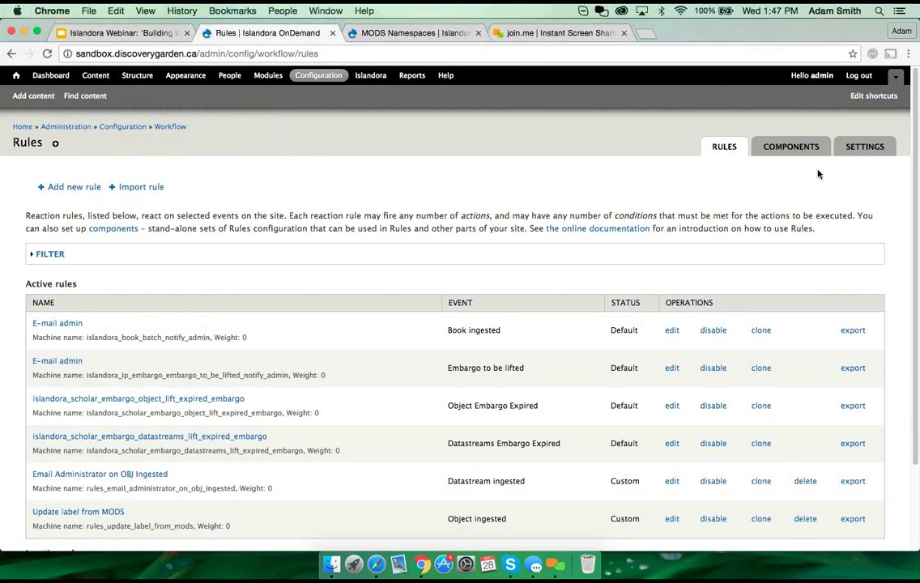
left_click(766, 147)
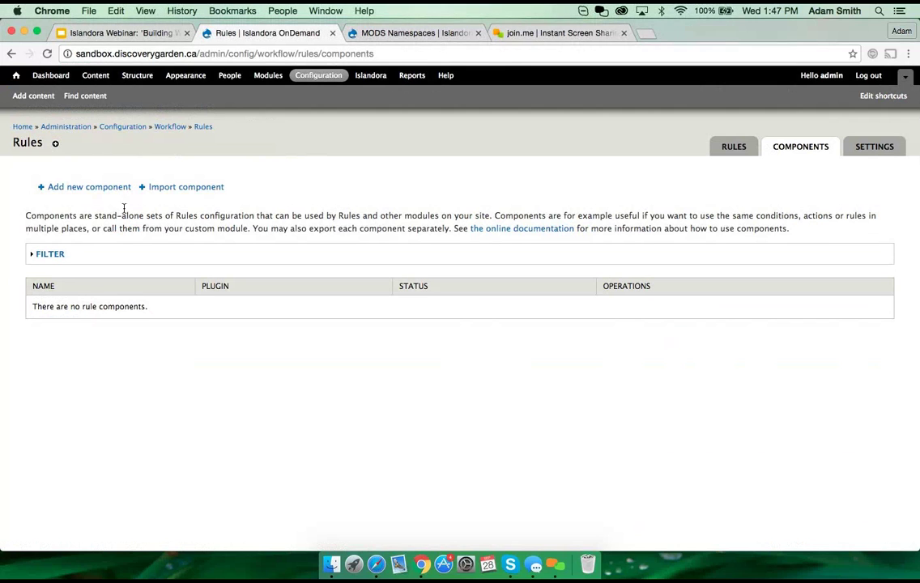
left_click(93, 188)
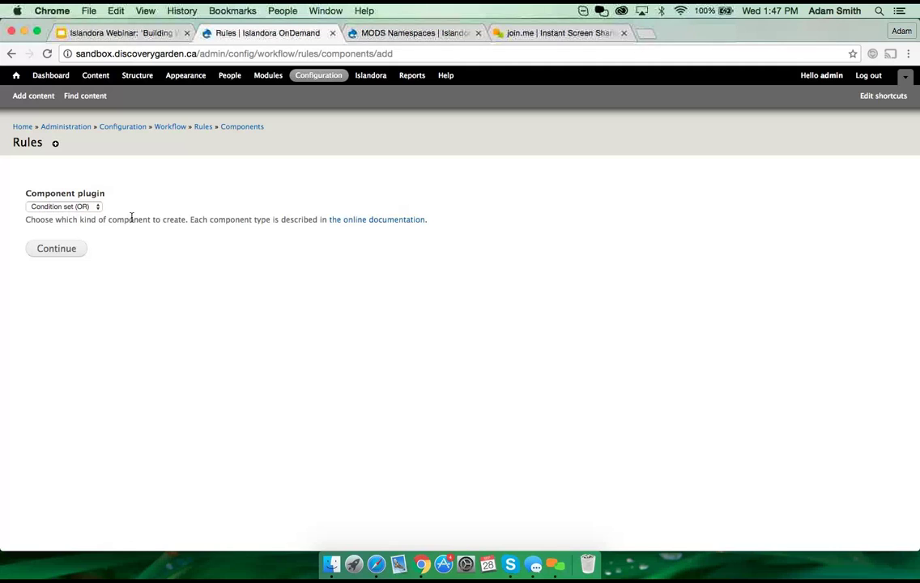
left_click(96, 207)
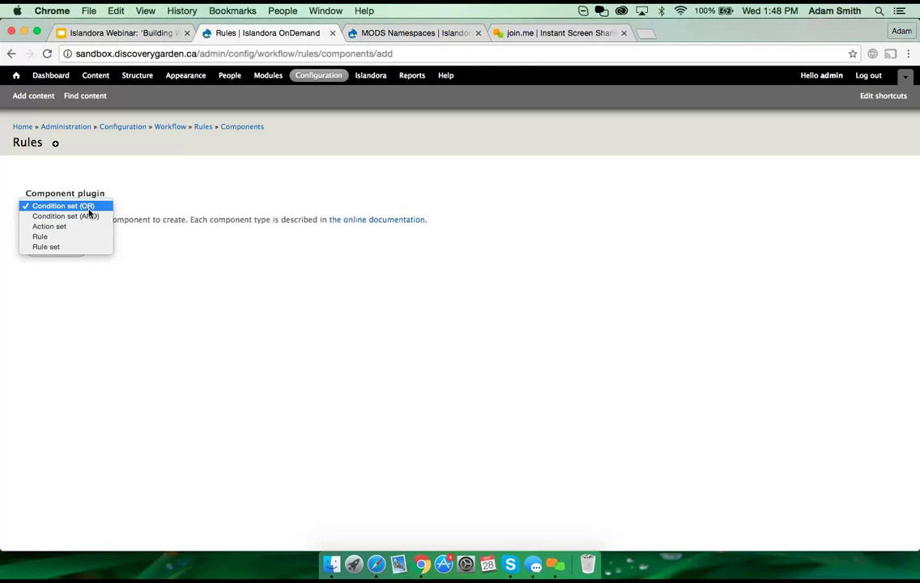
left_click(89, 216)
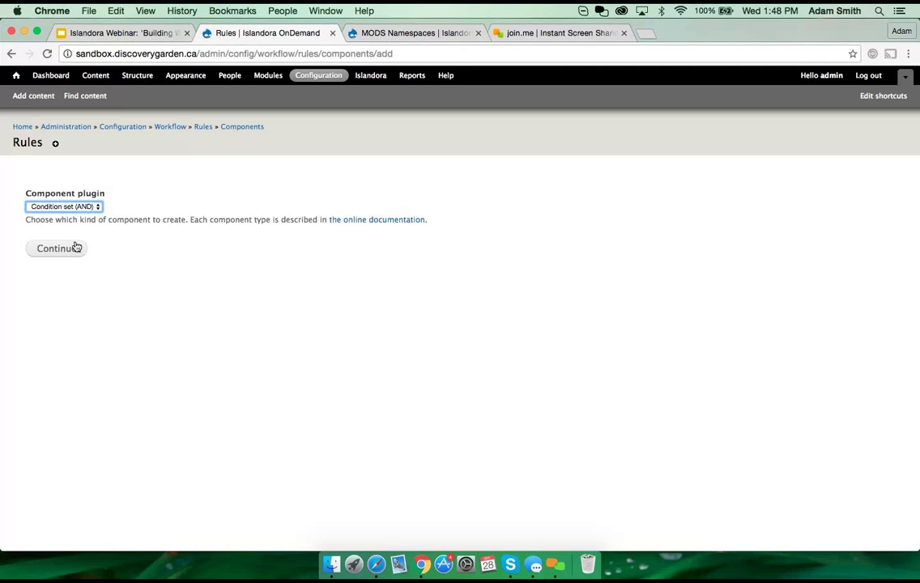
left_click(67, 250)
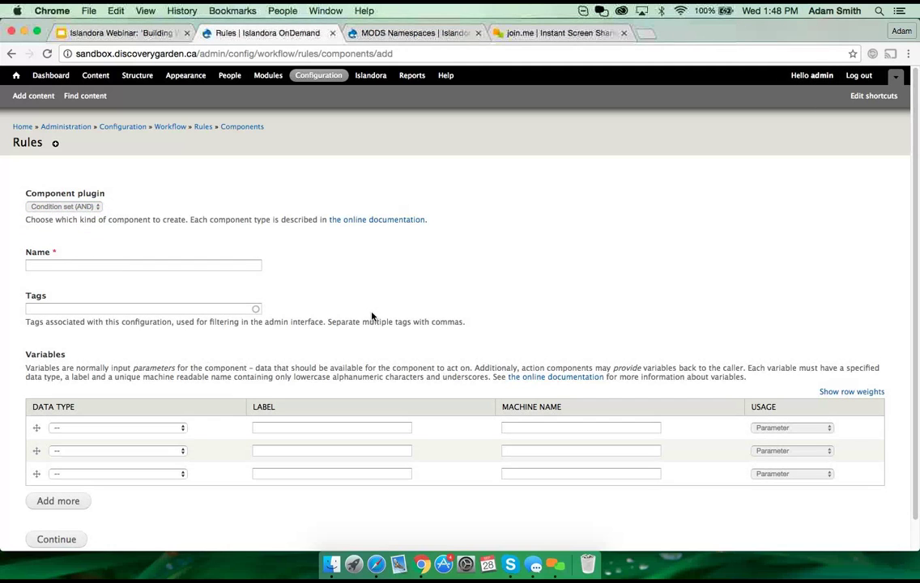
Step: Name the new condition set component 'Object is OK'
left_click(89, 265)
left_click(130, 434)
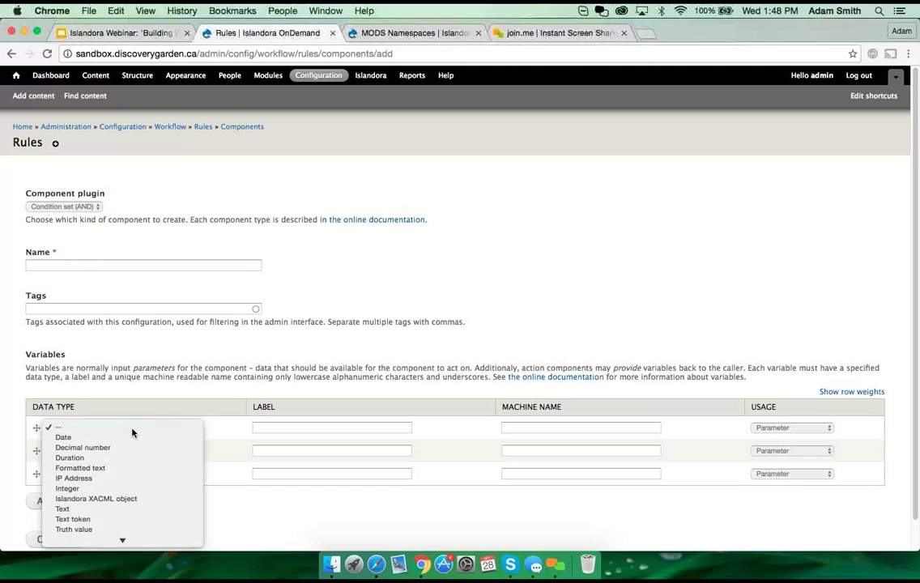
left_click(134, 432)
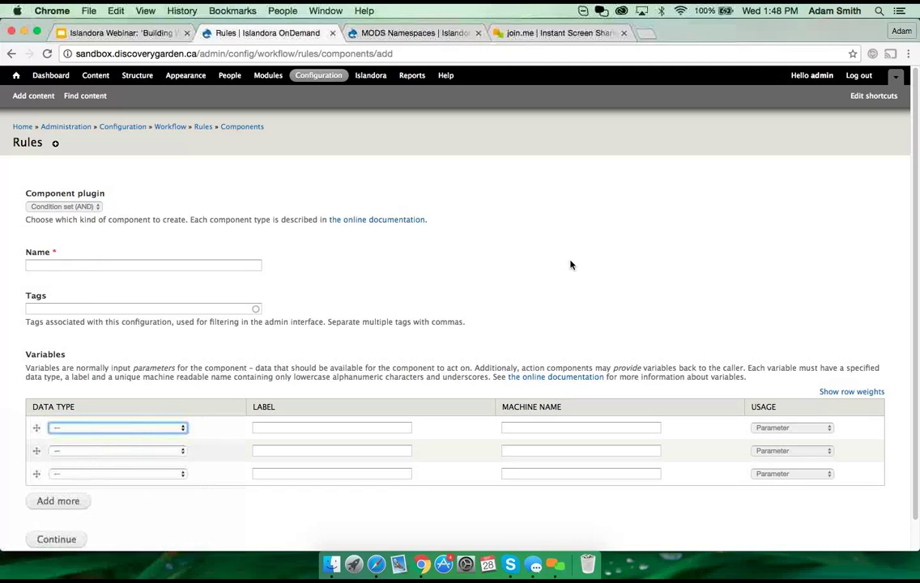
left_click(218, 266)
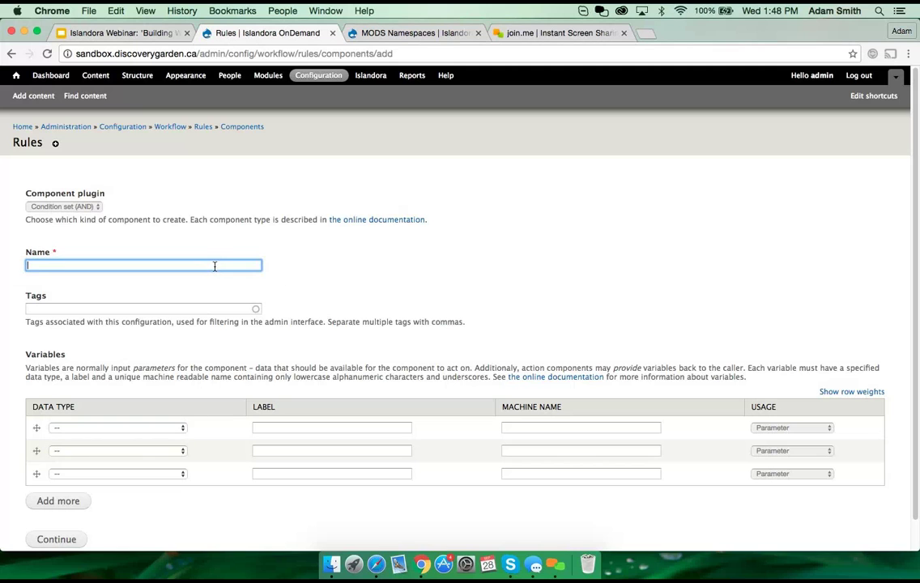
type("Object is")
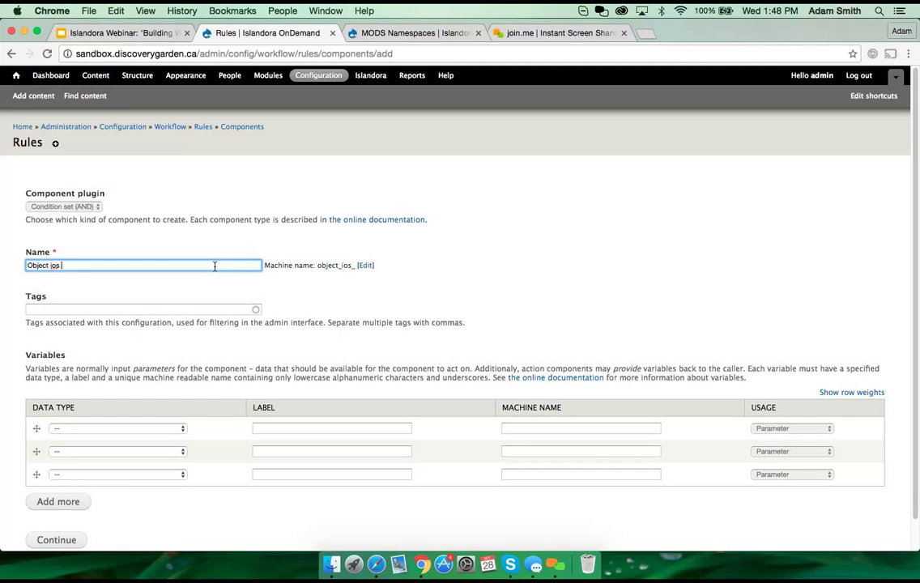
type(" OK")
scroll(127, 425, "down", 1)
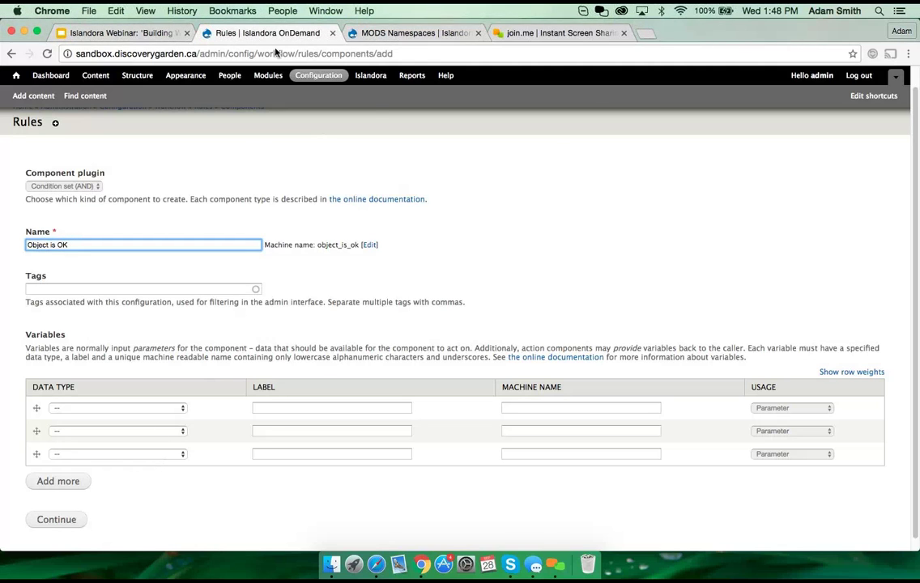
Step: Set the first variable's data type to Islandora Datastream and the second to User
left_click(103, 34)
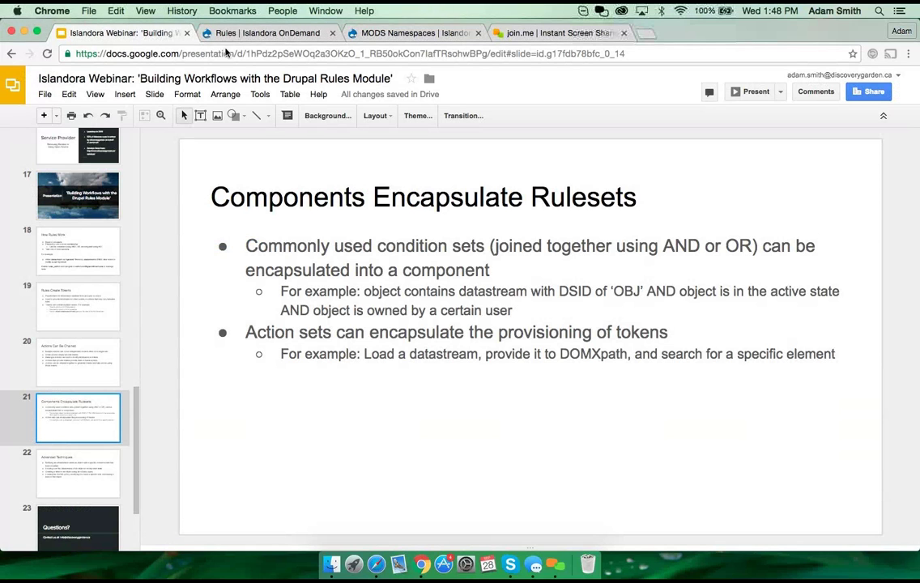
left_click(278, 35)
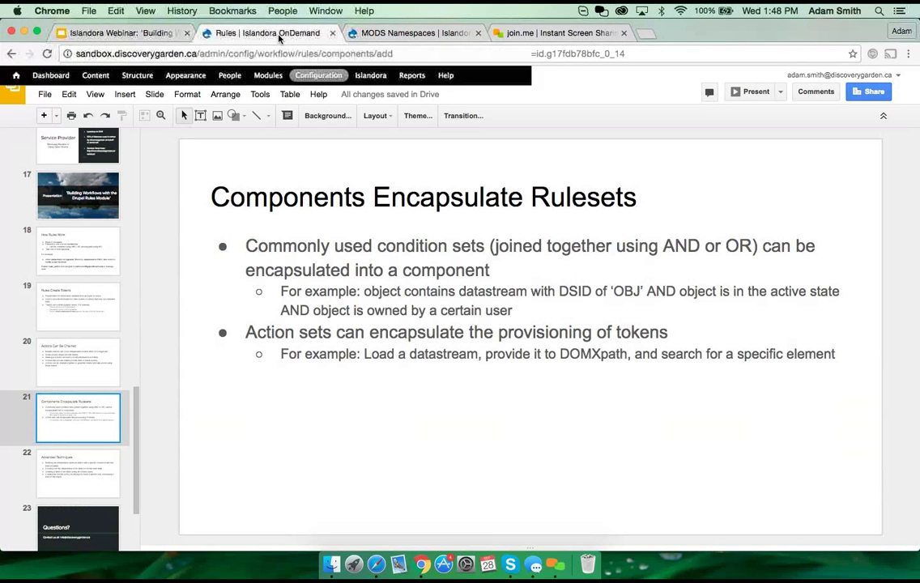
left_click(146, 408)
scroll(123, 468, "down", 6)
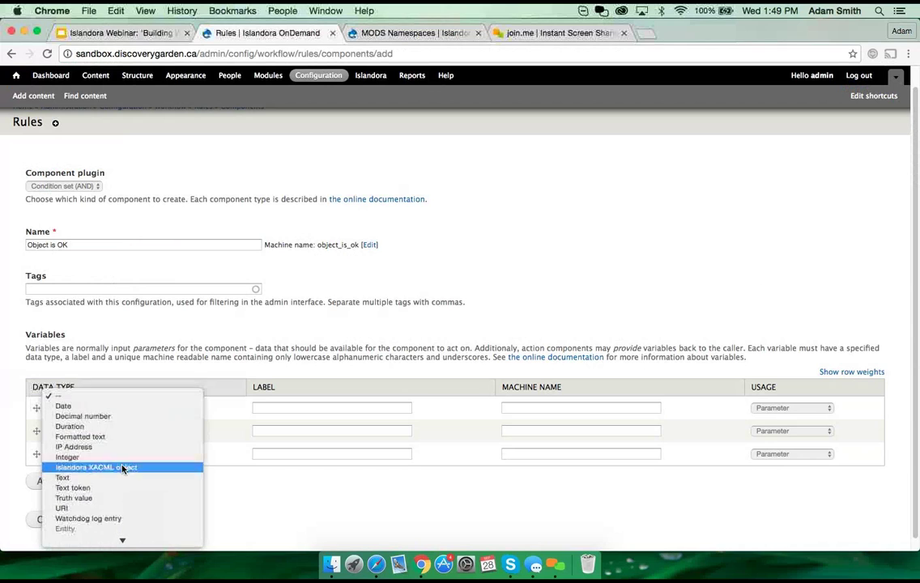
scroll(122, 468, "down", 3)
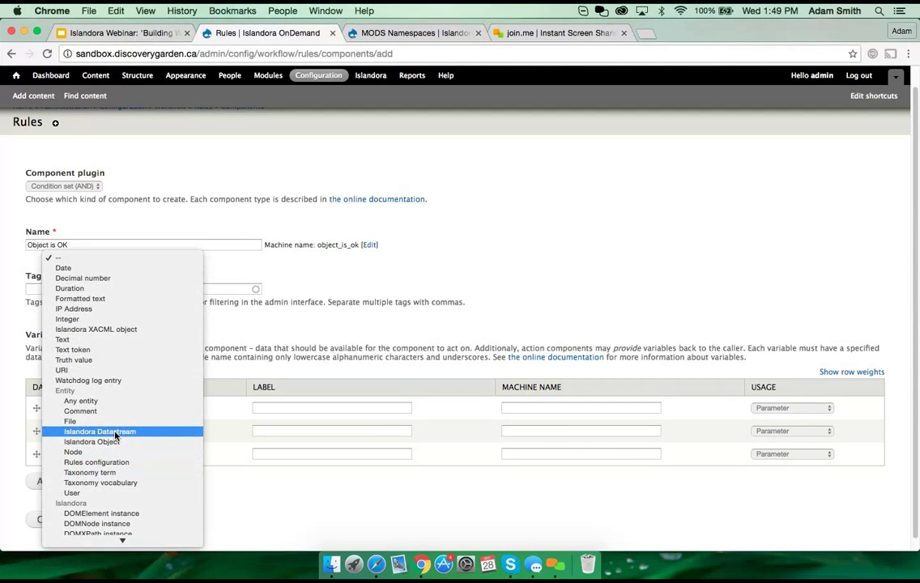
left_click(116, 433)
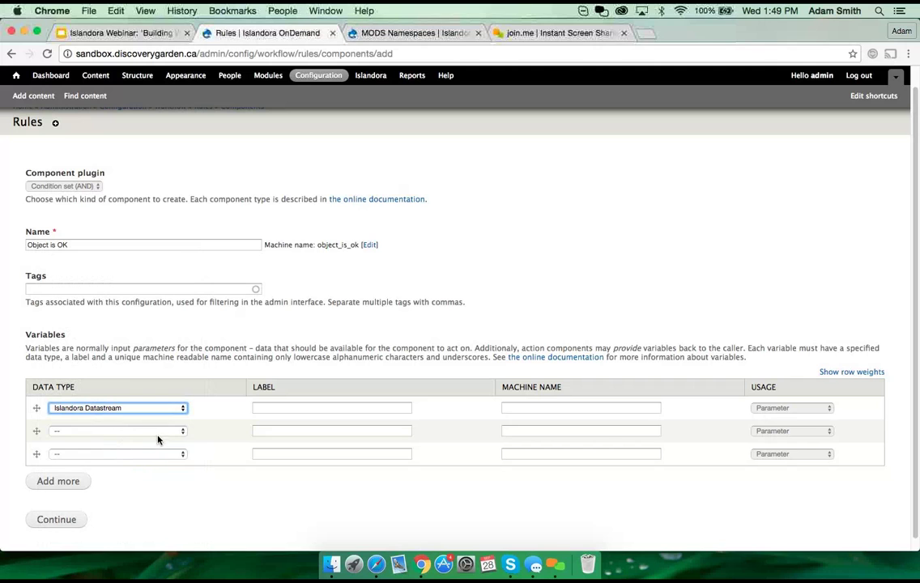
left_click(154, 432)
scroll(143, 449, "down", 3)
scroll(143, 478, "down", 5)
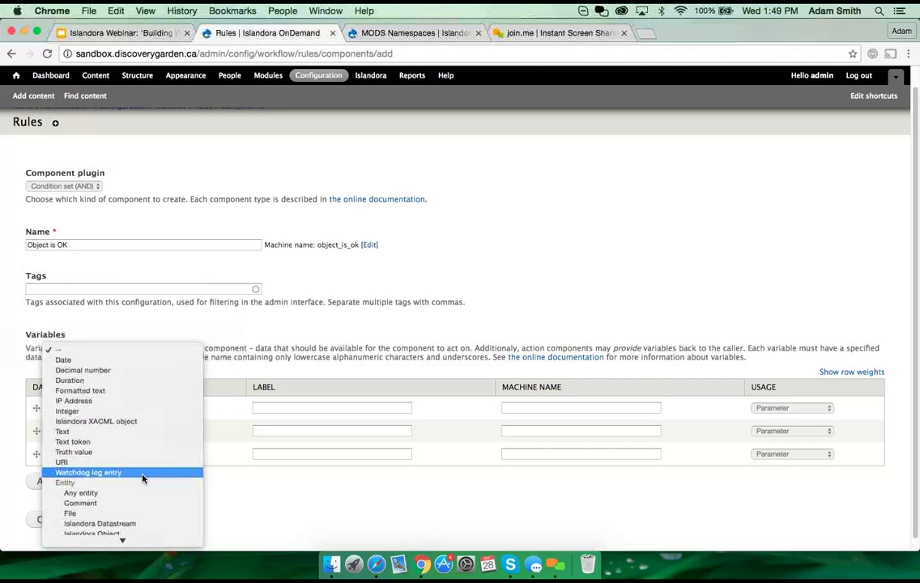
left_click(80, 516)
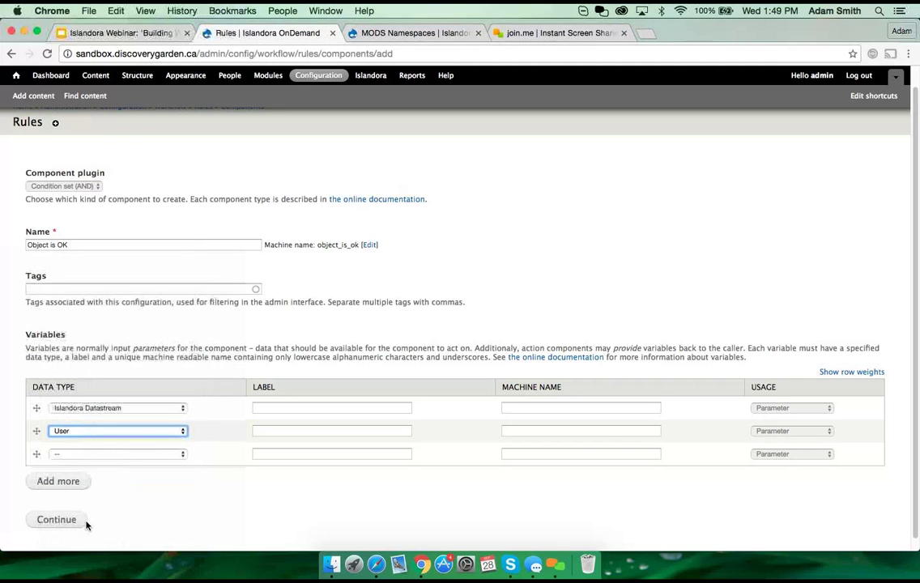
left_click(115, 34)
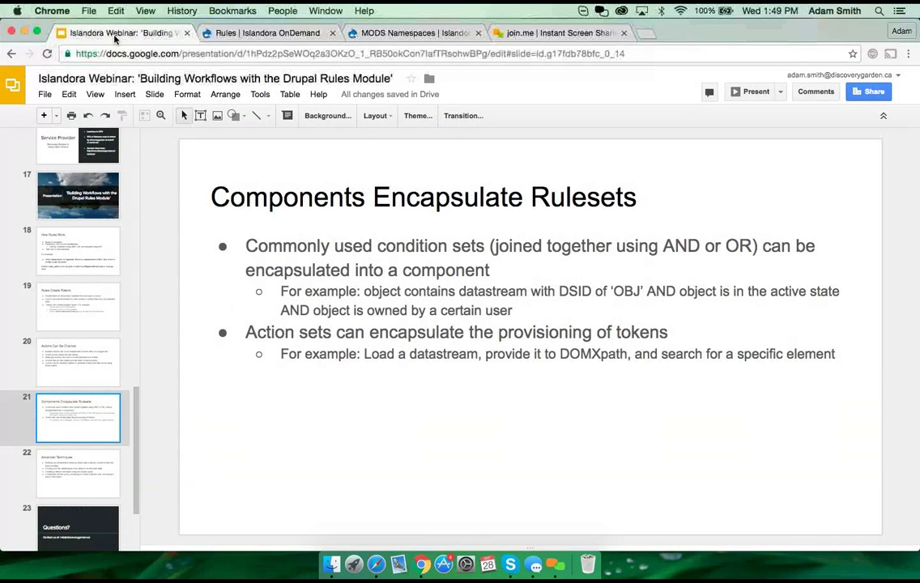
left_click(270, 34)
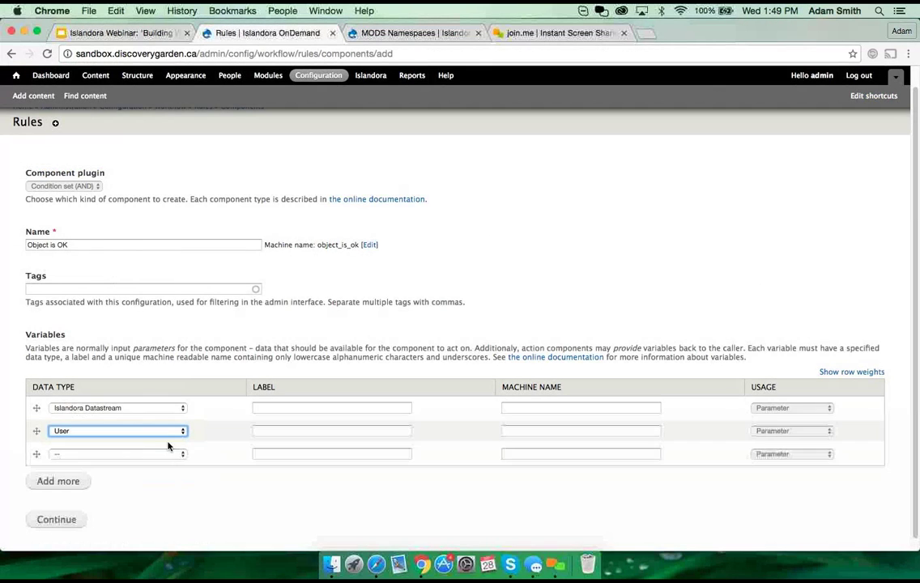
Step: Label the variables Datastream/datastream and User/user, then save the component
scroll(219, 399, "down", 1)
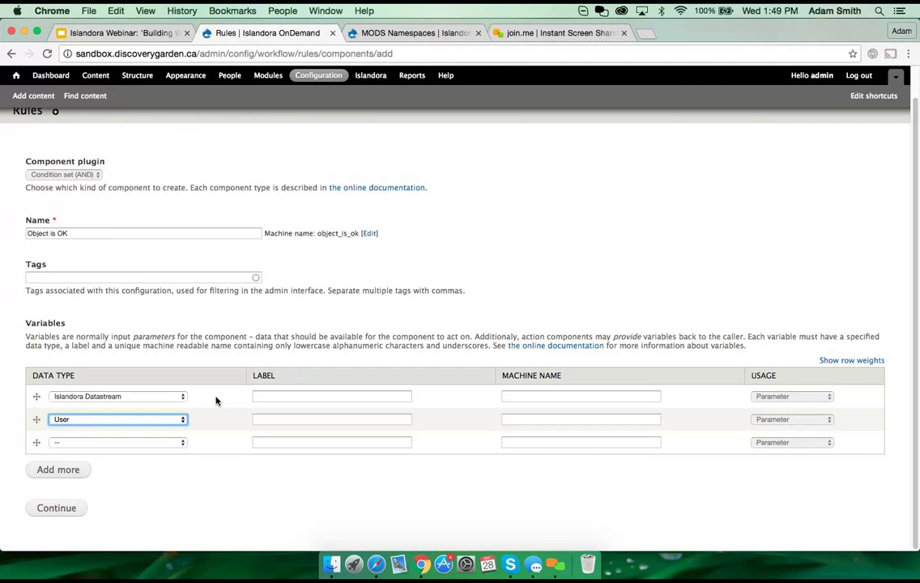
left_click(328, 396)
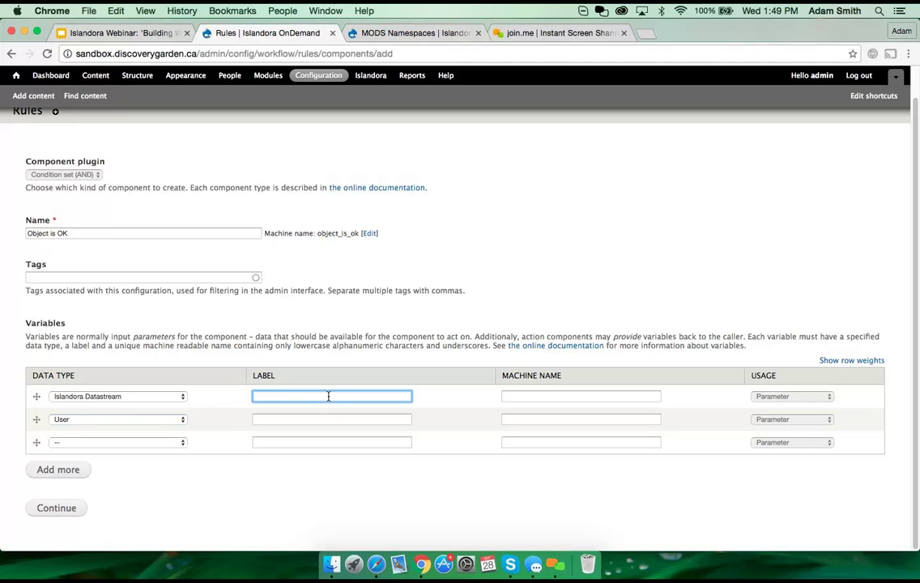
type("Datastream")
key("Tab")
type("dataast")
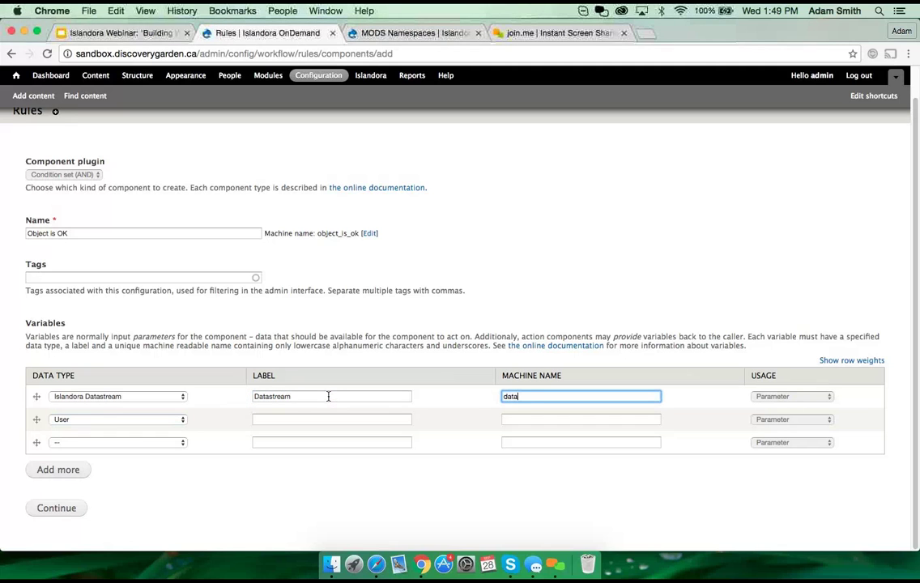
key("BackSpace")
key("BackSpace")
key("BackSpace")
type("stream")
key("Tab")
key("Tab")
key("Tab")
key("Tab")
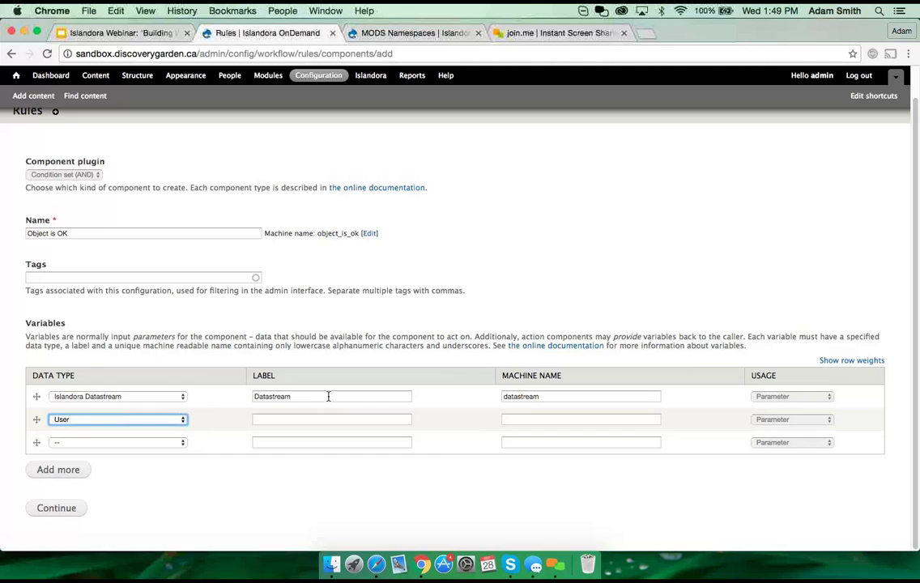
type("User")
key("Tab")
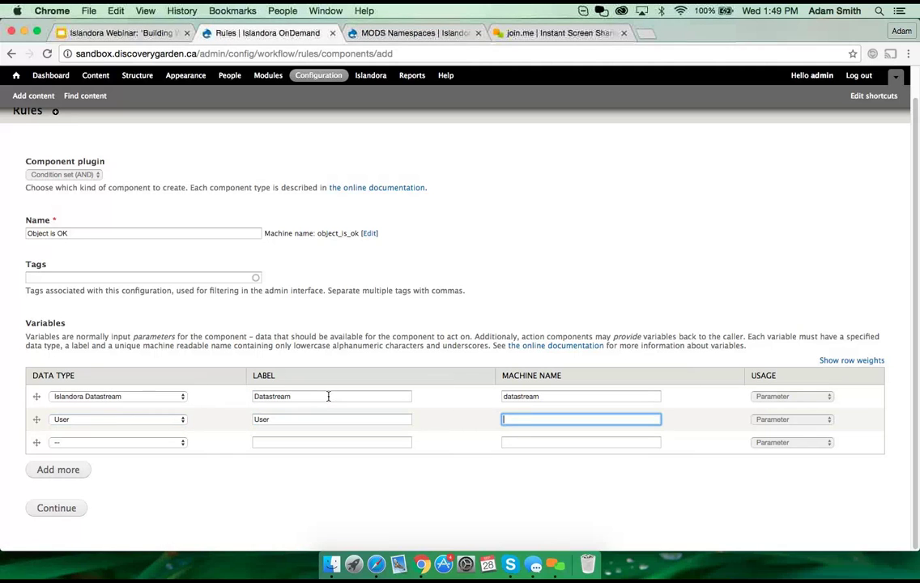
type("user")
key("Tab")
key("Tab")
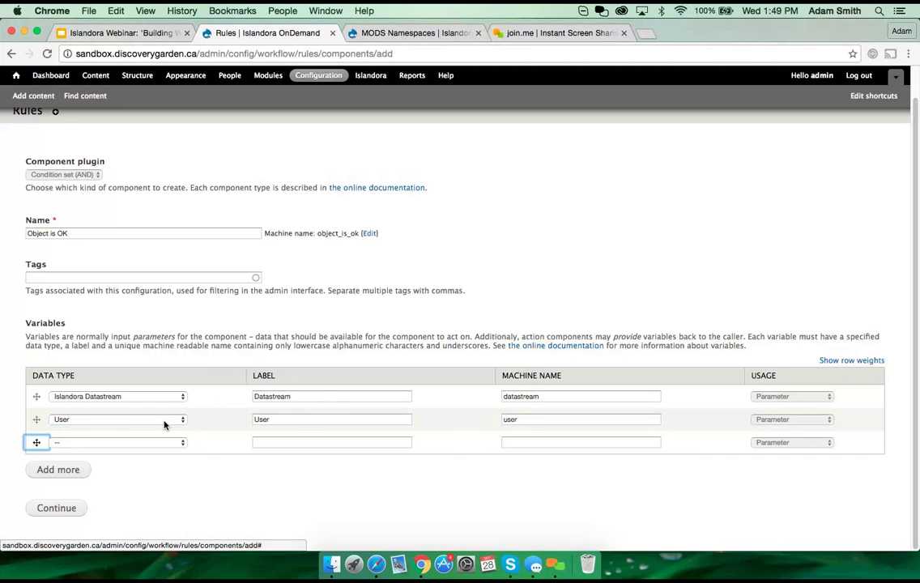
left_click(207, 486)
left_click(72, 510)
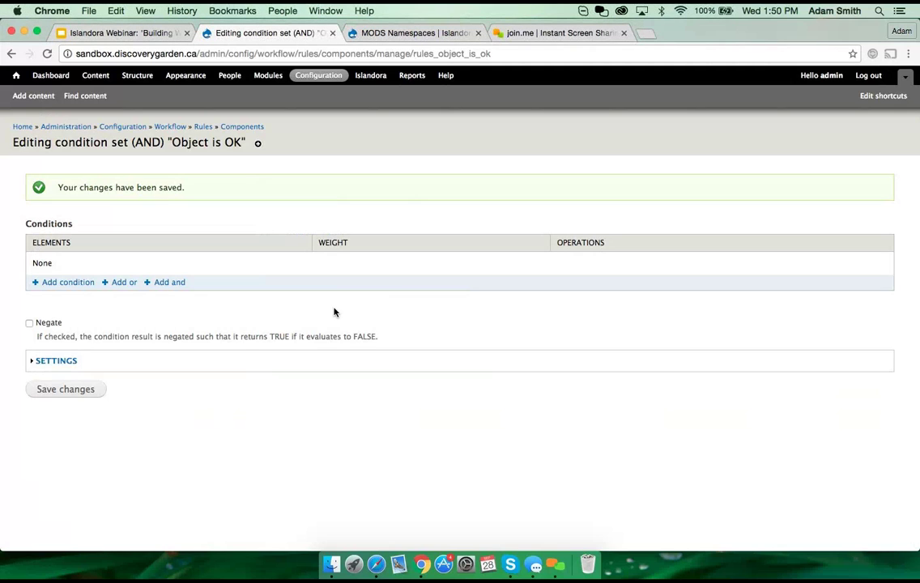
Step: Add a Data comparison condition to the Object is OK set
left_click(77, 286)
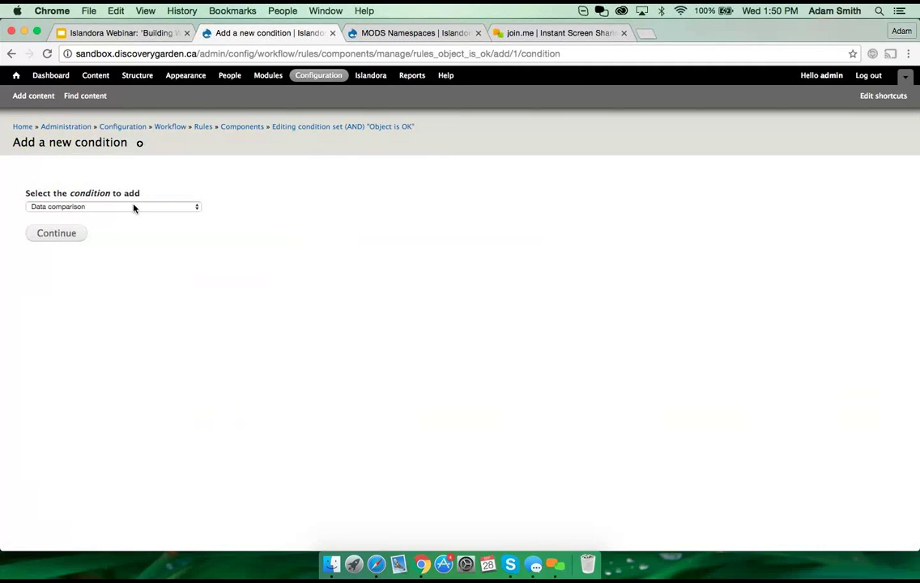
left_click(135, 207)
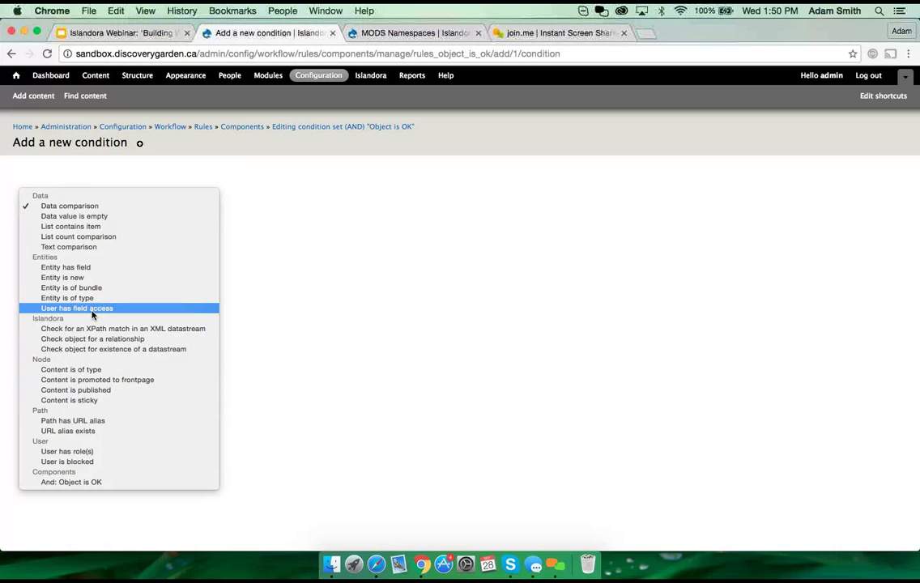
left_click(346, 220)
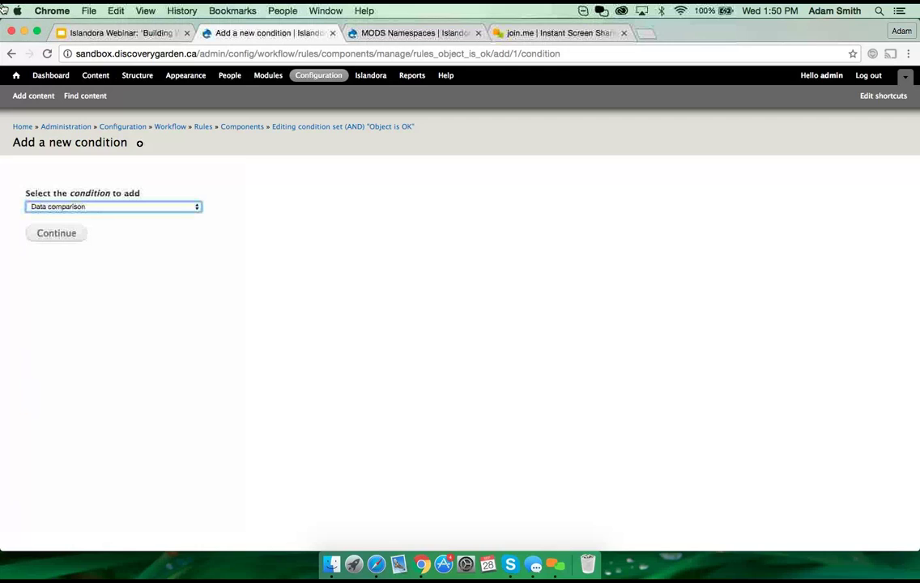
left_click(108, 34)
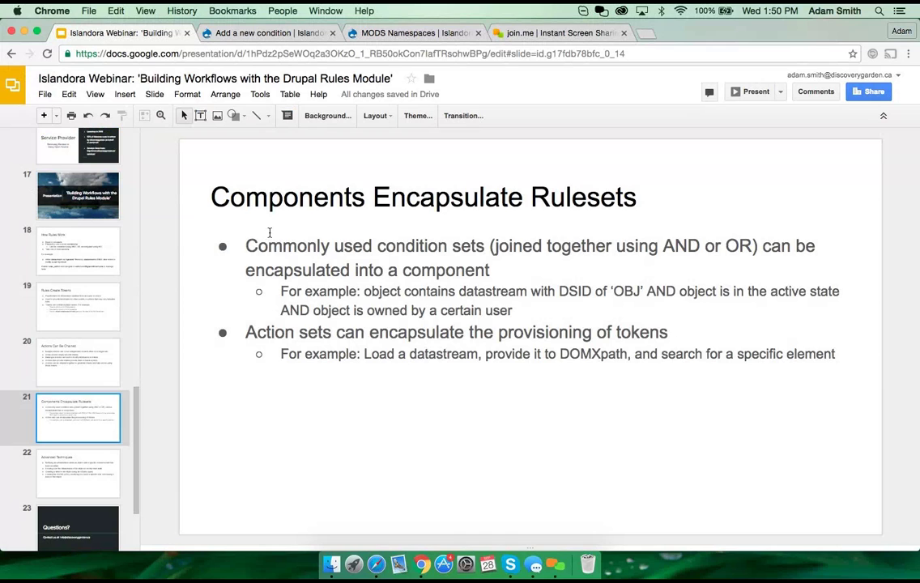
left_click(232, 34)
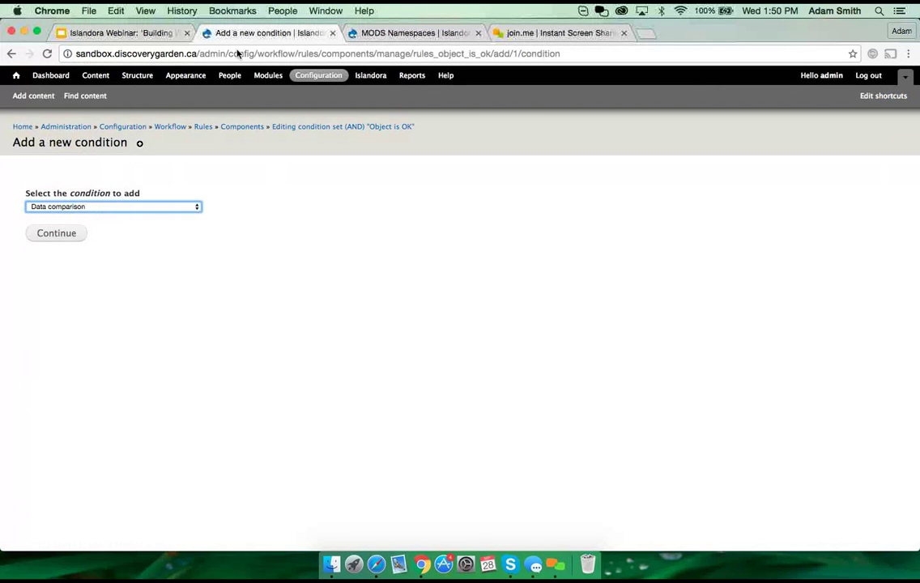
left_click(117, 207)
left_click(99, 208)
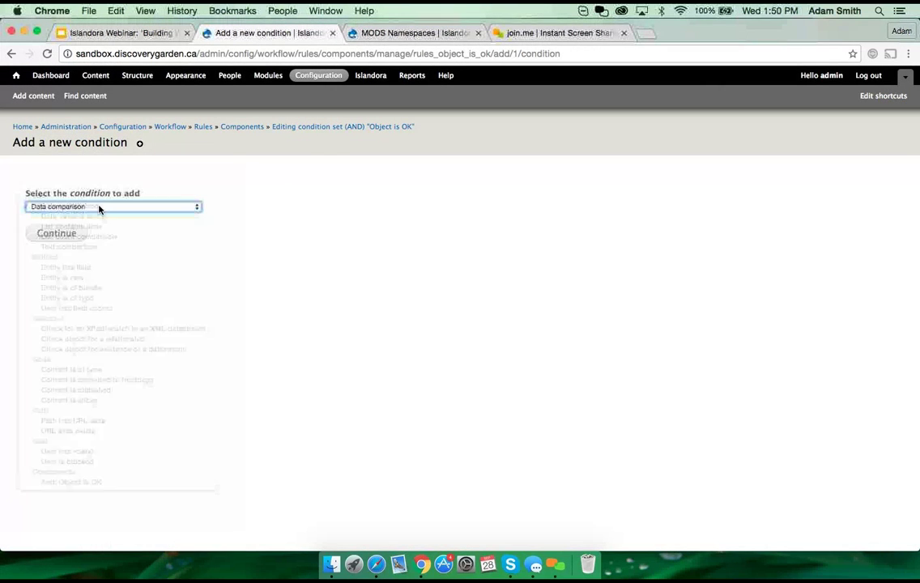
left_click(80, 236)
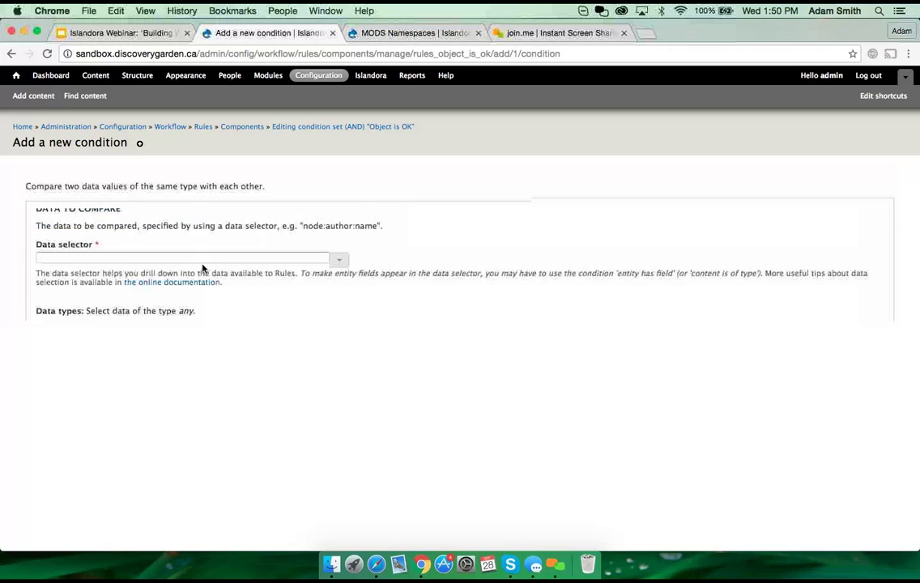
Step: Compare datastream:id against the value OBJ and save the condition
left_click(104, 260)
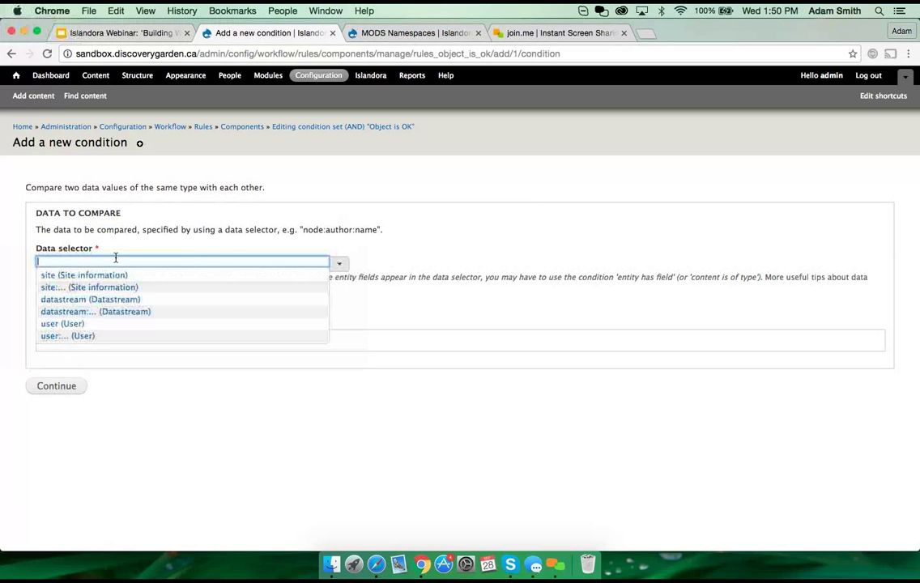
left_click(106, 311)
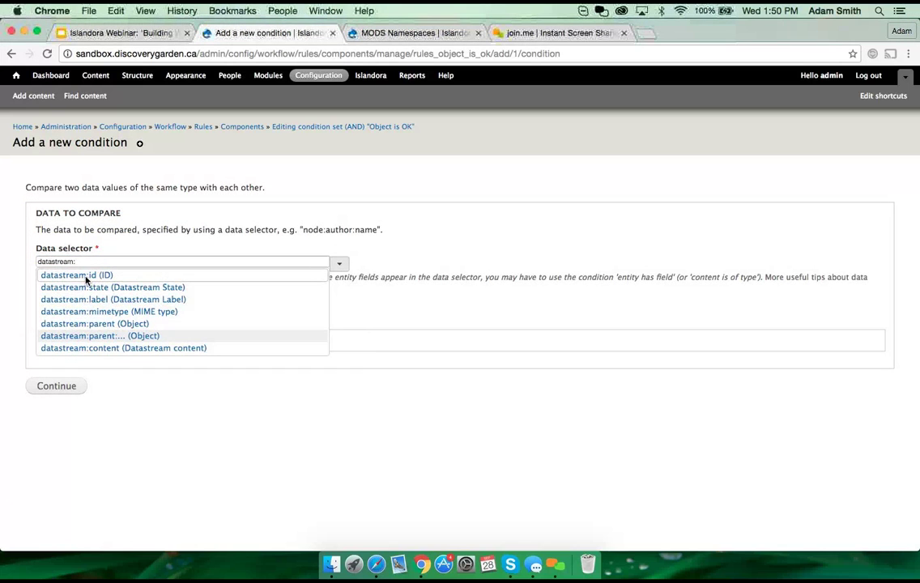
left_click(92, 276)
left_click(49, 386)
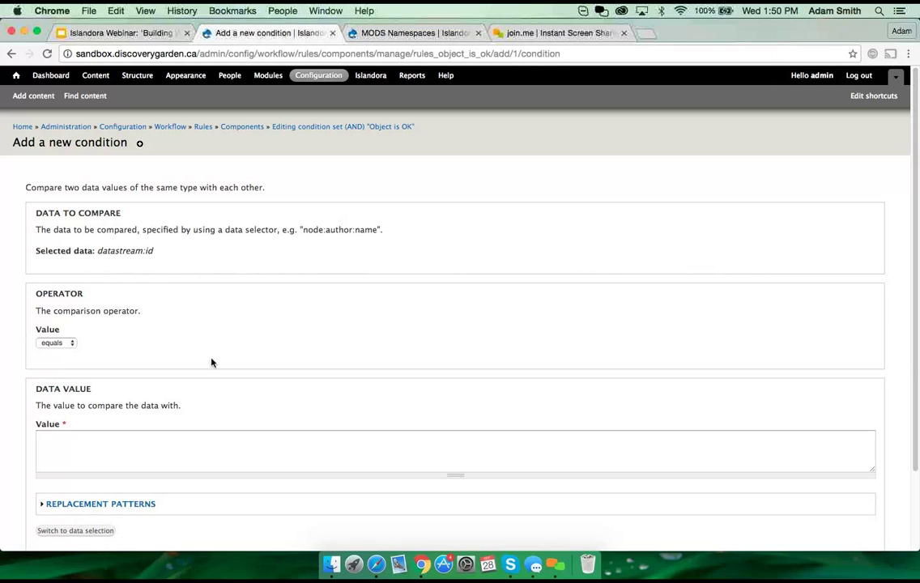
left_click(94, 434)
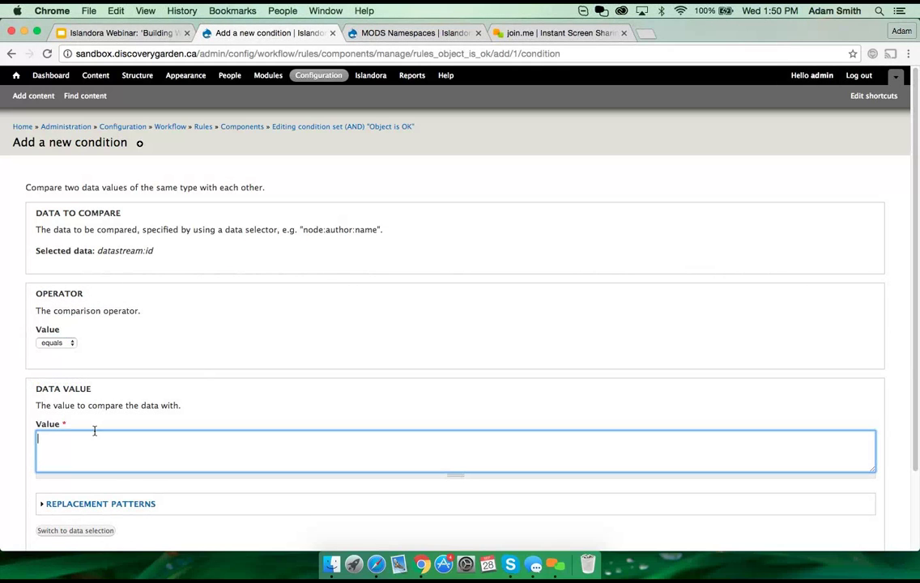
type("OBJ")
scroll(266, 485, "down", 3)
left_click(46, 510)
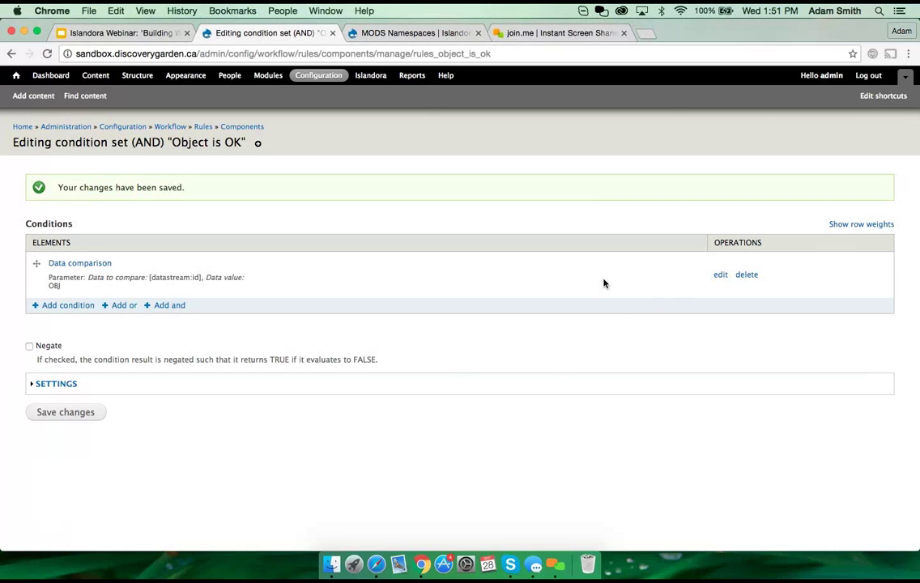
Step: On the Update label from MODS rule, add the 'And: Object is OK' condition
left_click(203, 128)
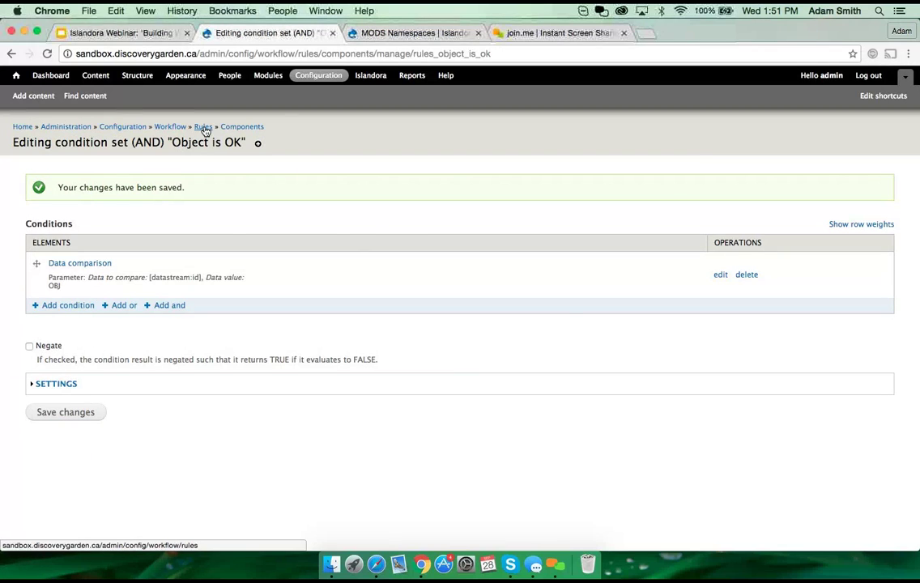
scroll(182, 519, "down", 2)
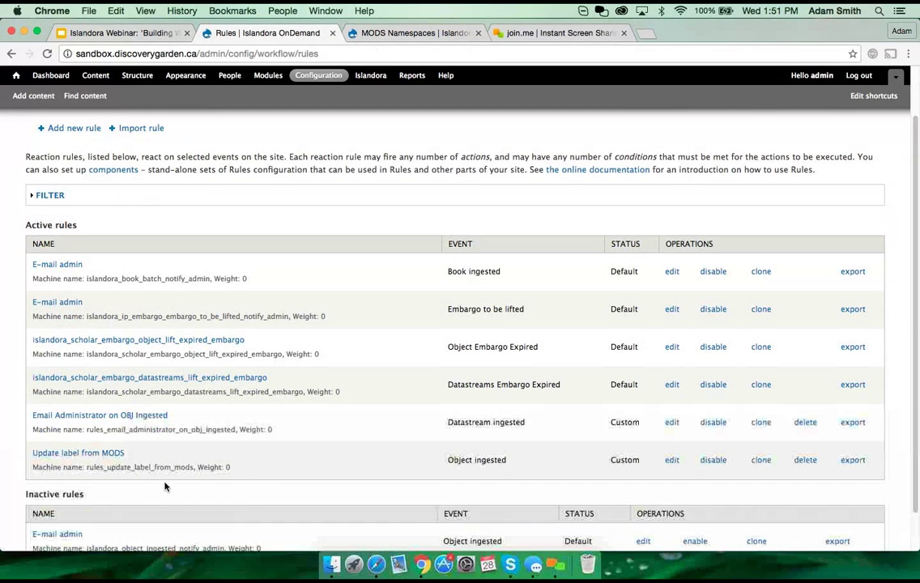
left_click(86, 455)
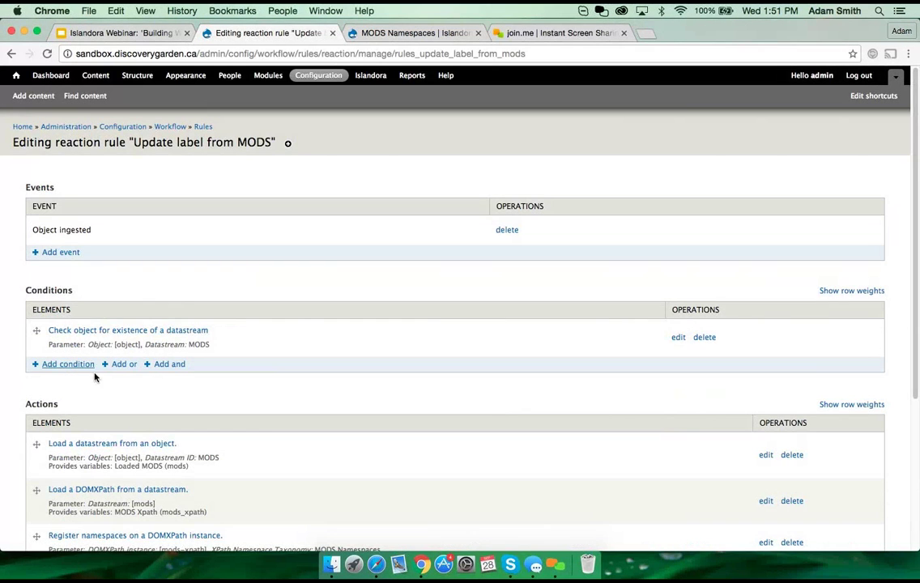
left_click(77, 367)
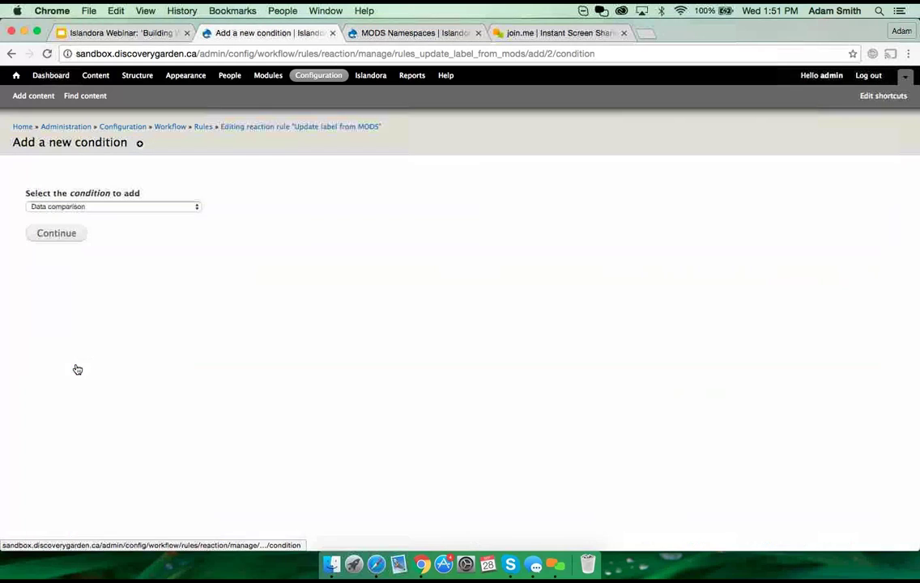
left_click(139, 208)
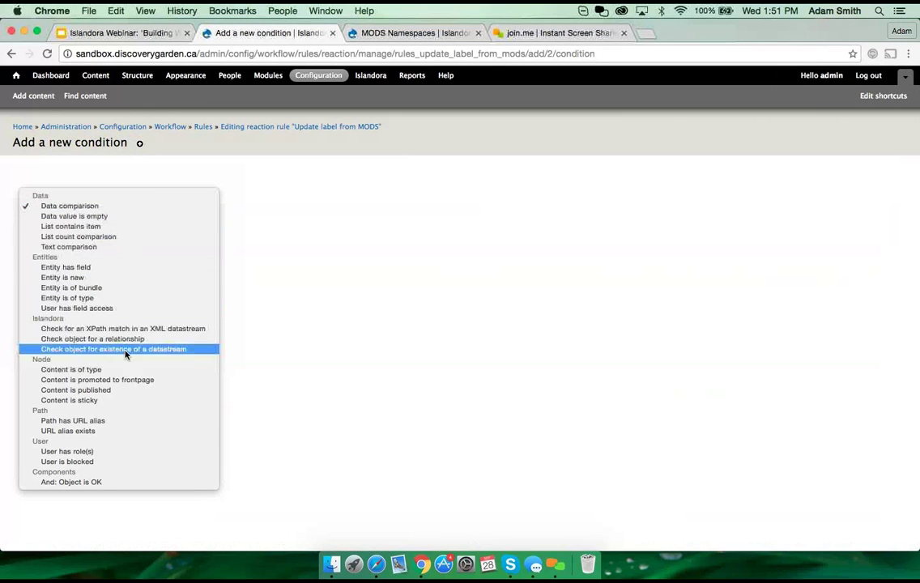
left_click(64, 484)
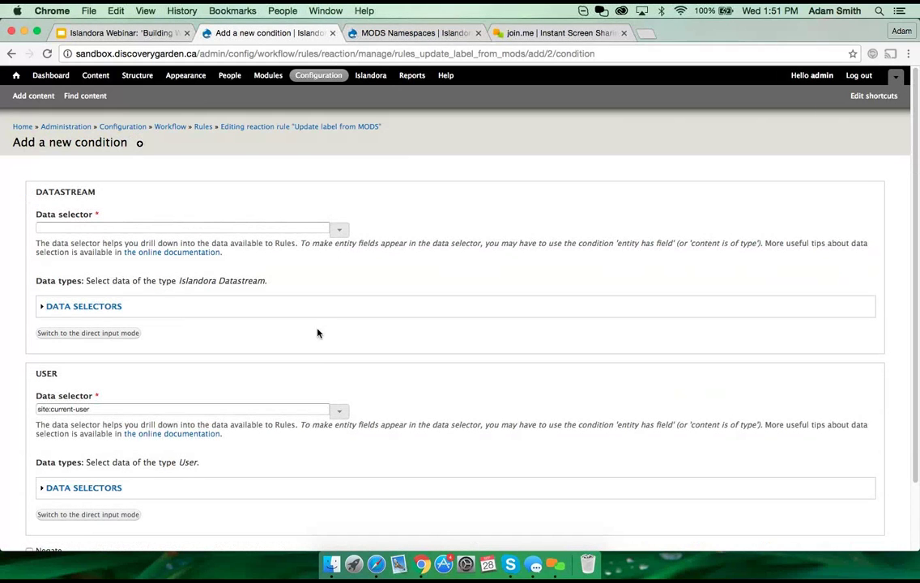
Step: Set the datastream selector to object:, keeping user as site:current-user, then switch to slides
scroll(304, 332, "down", 1)
scroll(308, 341, "down", 1)
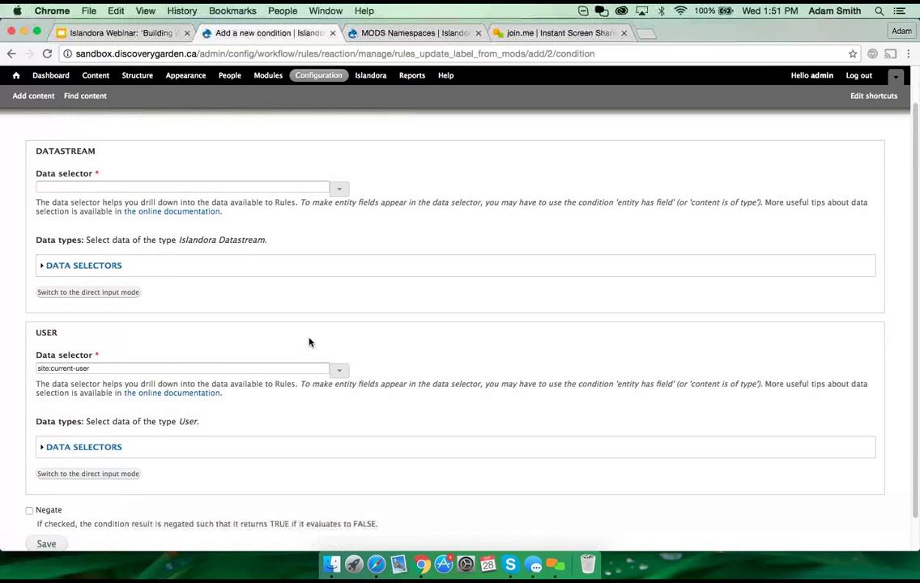
scroll(241, 240, "up", 2)
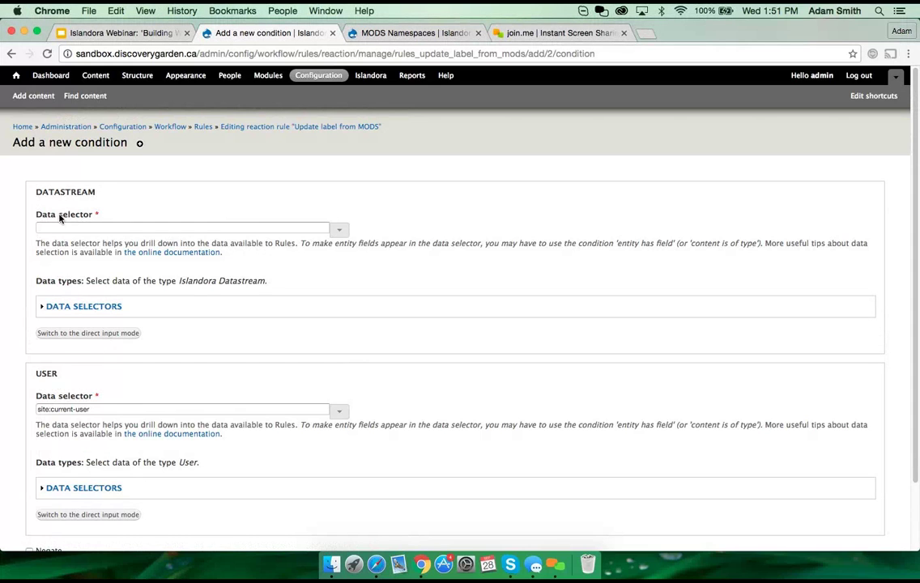
left_click_drag(89, 409, 32, 411)
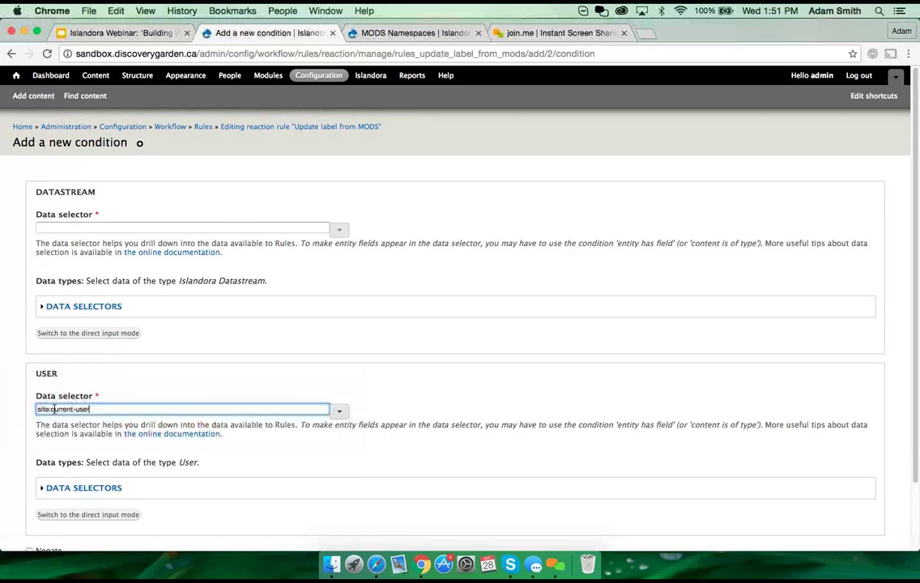
left_click(218, 377)
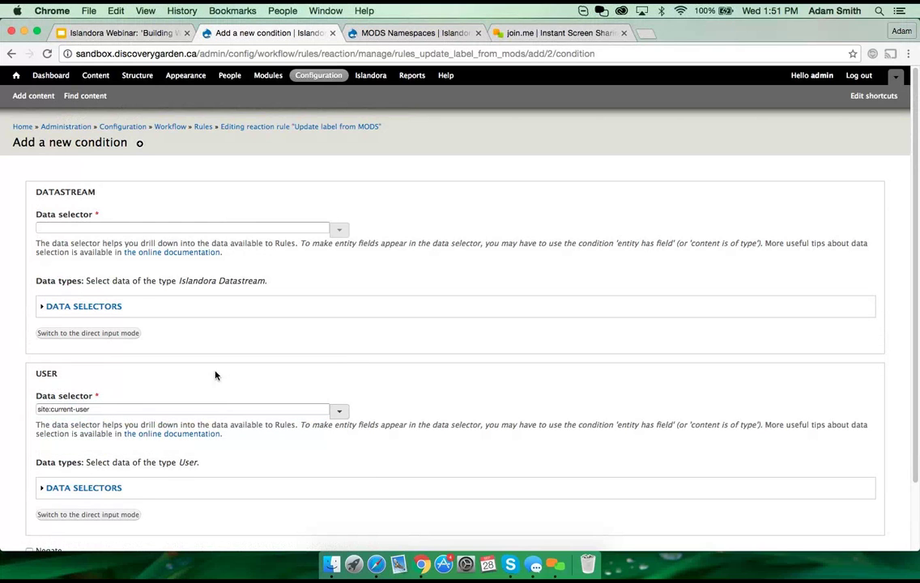
left_click(139, 231)
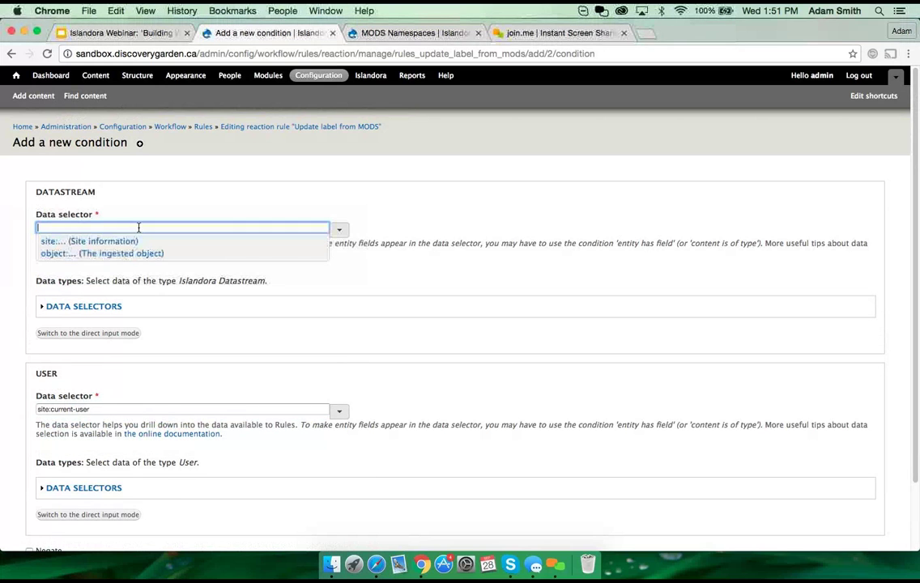
left_click(87, 259)
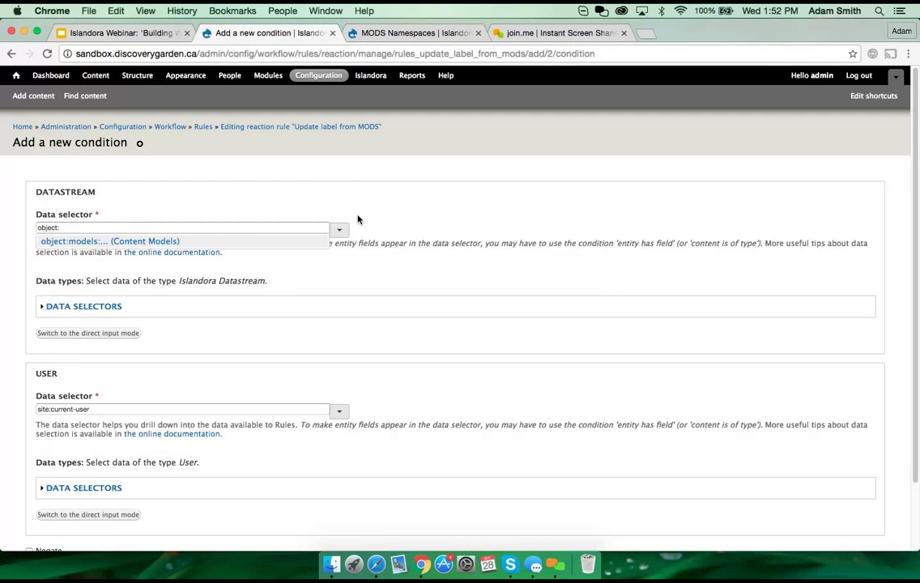
left_click(123, 35)
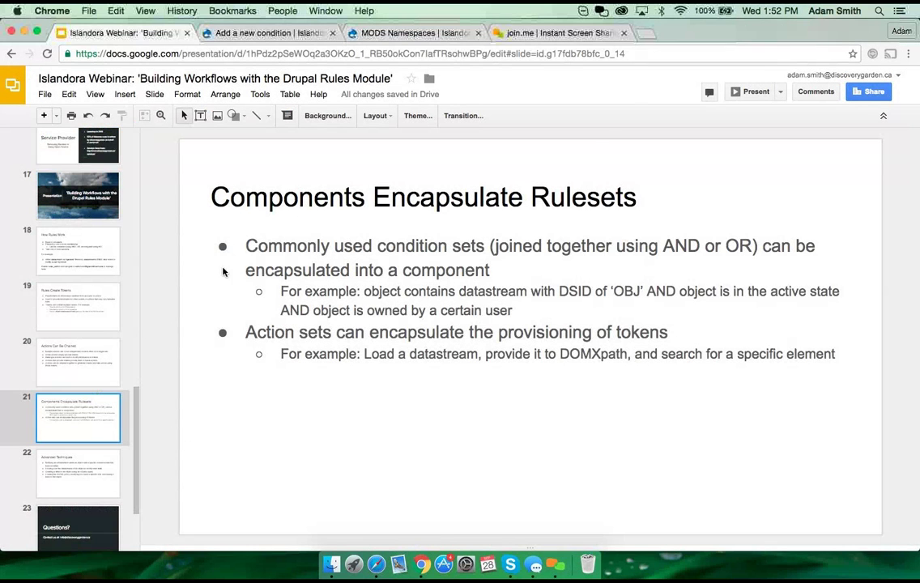
Step: Show the Advanced Techniques slide, then return to the Drupal condition form
left_click(78, 470)
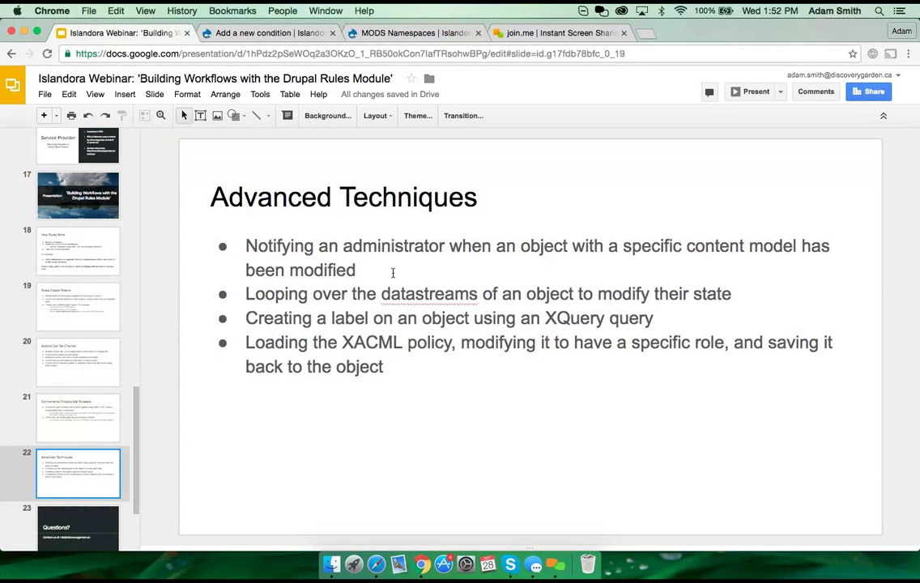
left_click(290, 32)
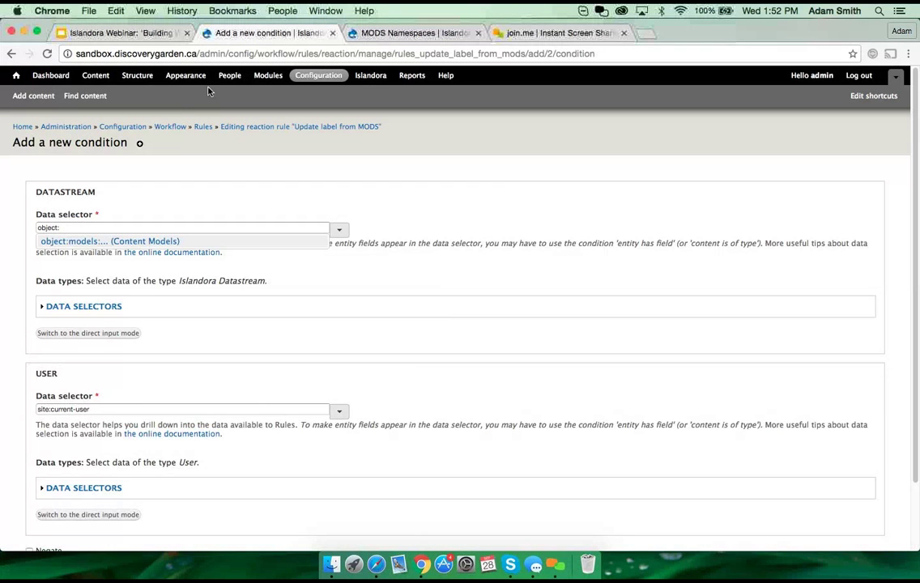
Step: Back on the Update label from MODS rule, browse actions, then list condition types instead
left_click(361, 130)
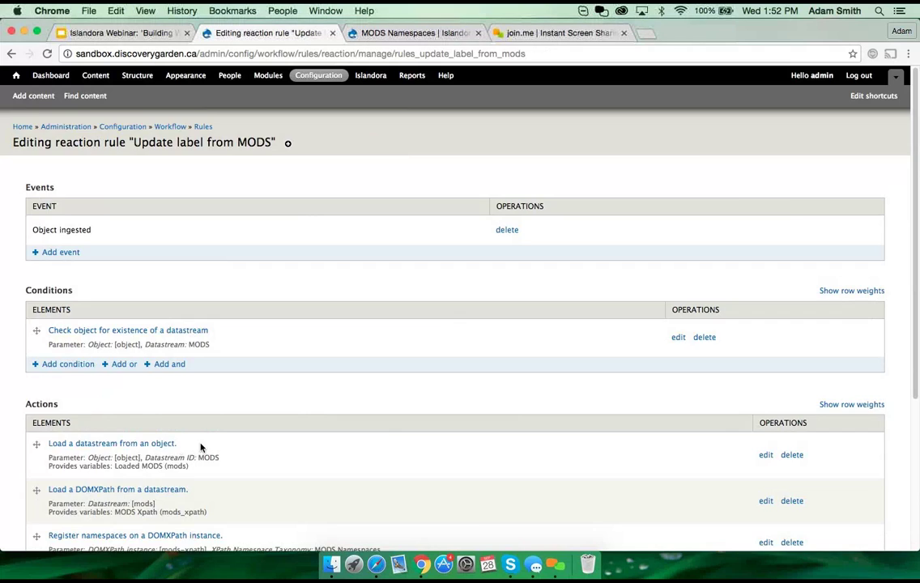
scroll(199, 448, "down", 5)
left_click(52, 436)
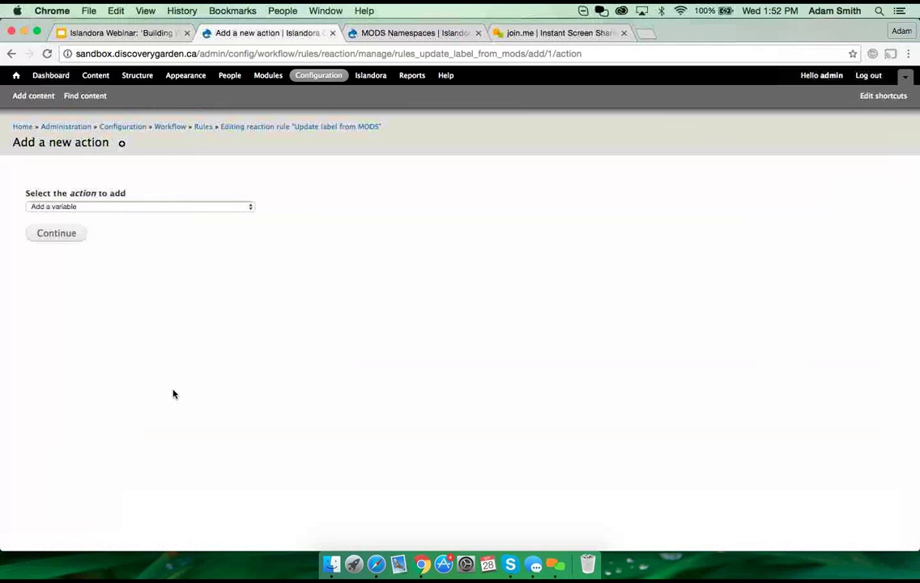
left_click(138, 207)
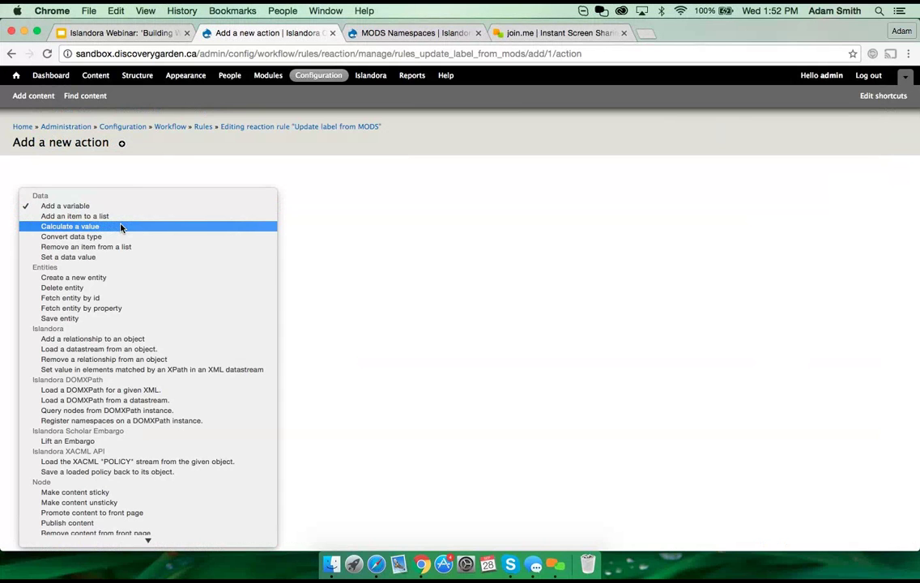
key("Escape")
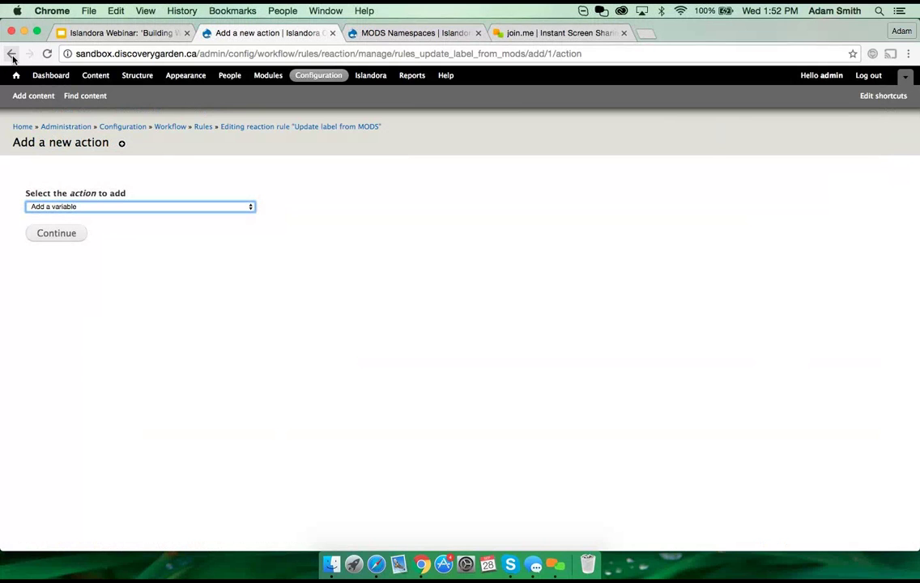
left_click(11, 53)
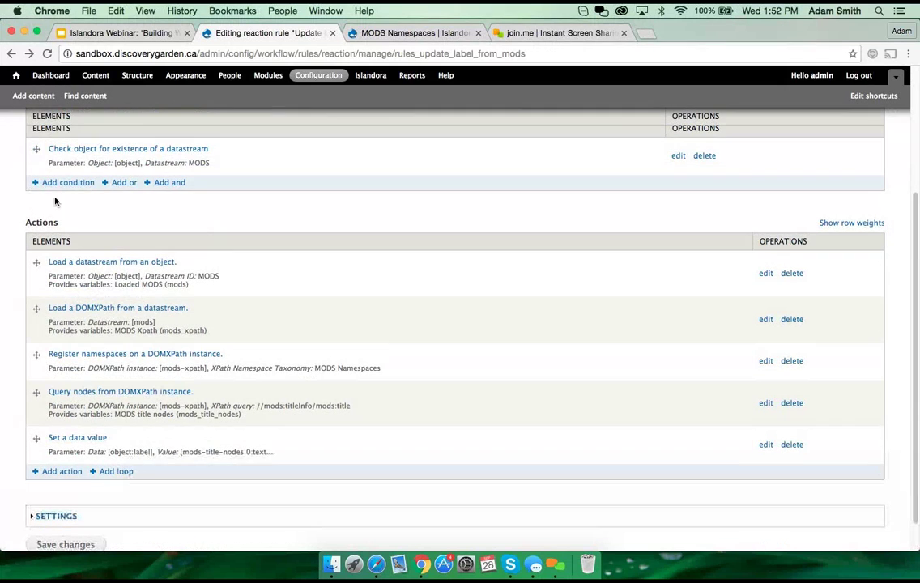
left_click(57, 184)
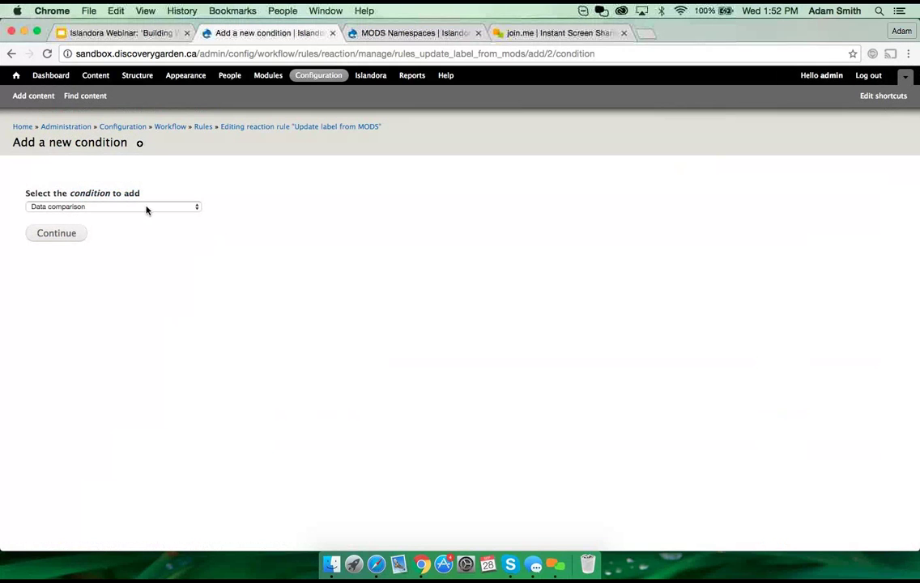
left_click(147, 207)
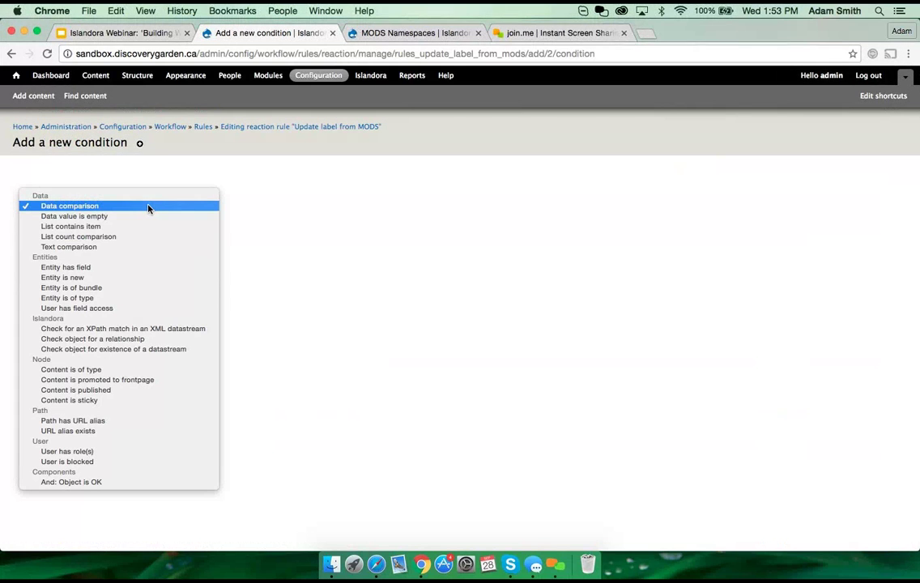
Step: Add a List contains item condition checking object:models for islandora:sp_basic_image
left_click(113, 230)
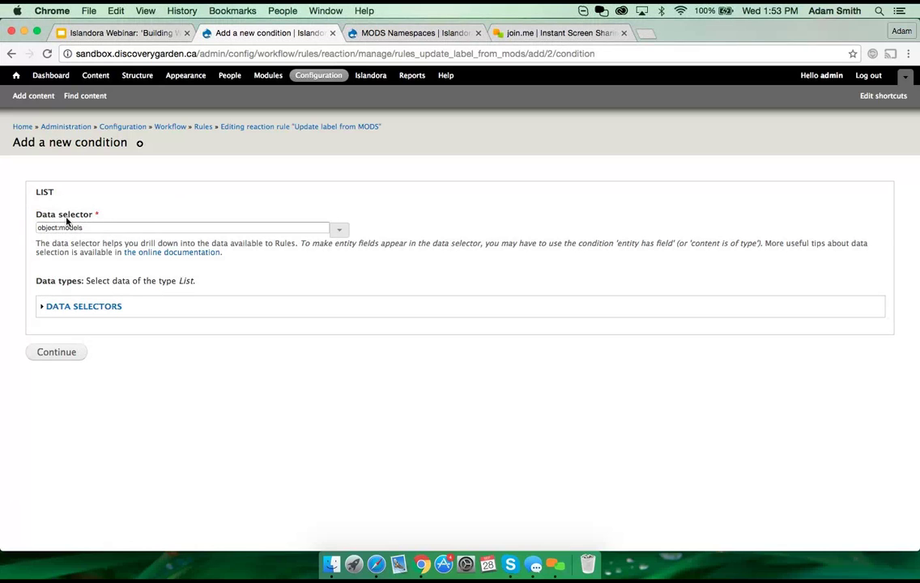
left_click_drag(81, 228, 25, 227)
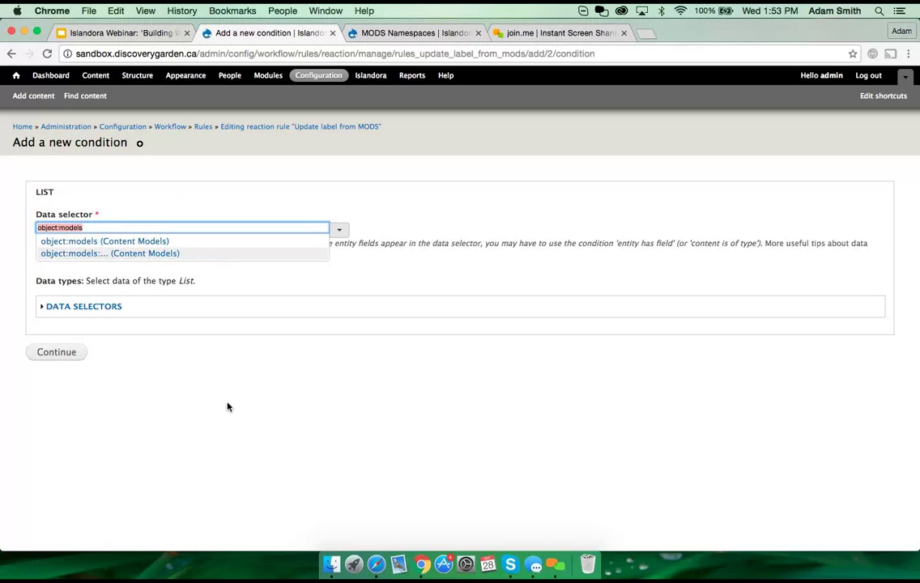
left_click(42, 353)
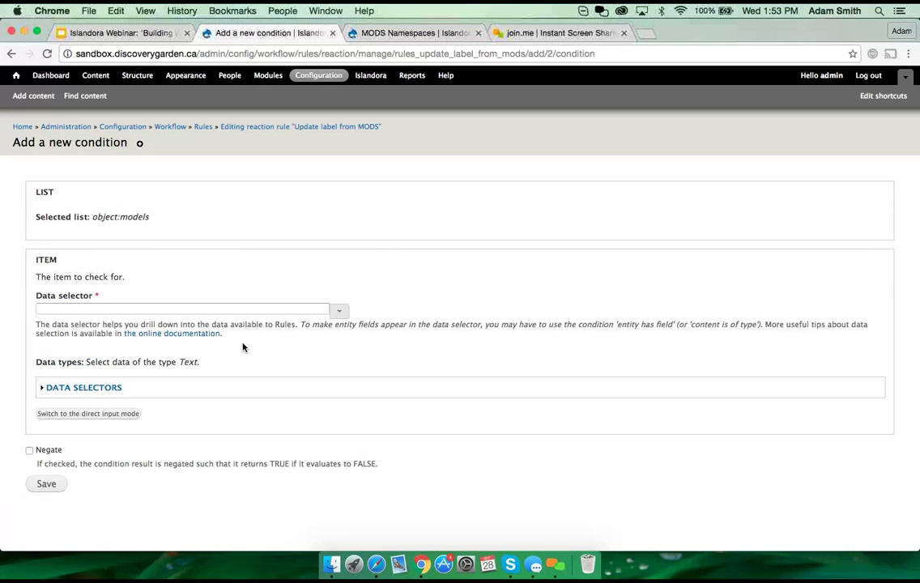
left_click(75, 415)
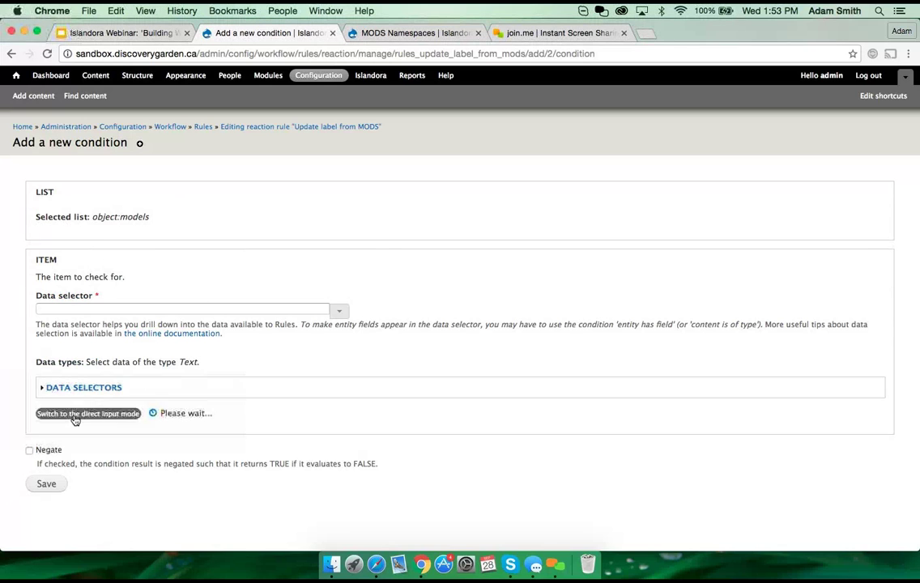
left_click(107, 322)
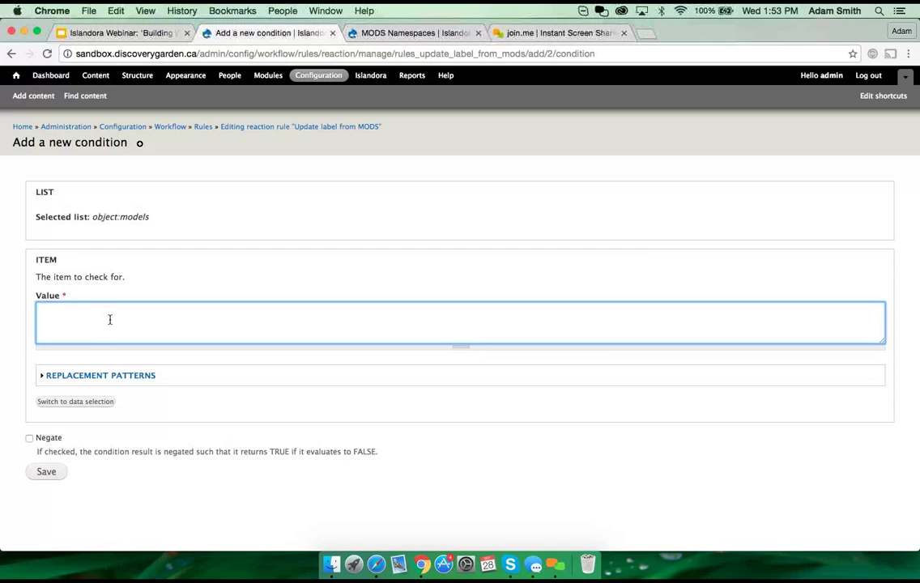
type("islandora:")
type("sp_basic_")
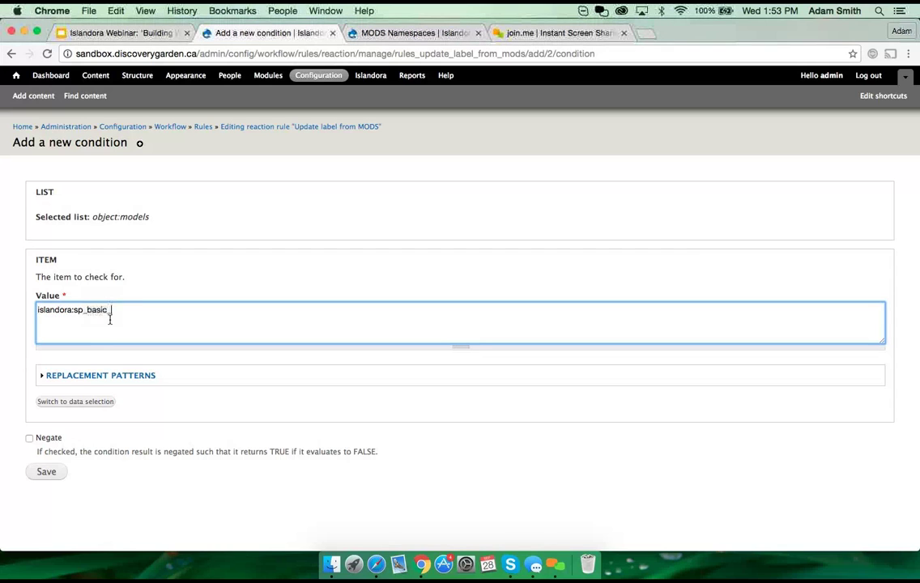
type("image")
key("BackSpace")
key("BackSpace")
type("ge")
Step: Save the List contains item condition, review the rule, and move to the join.me tab
left_click(48, 474)
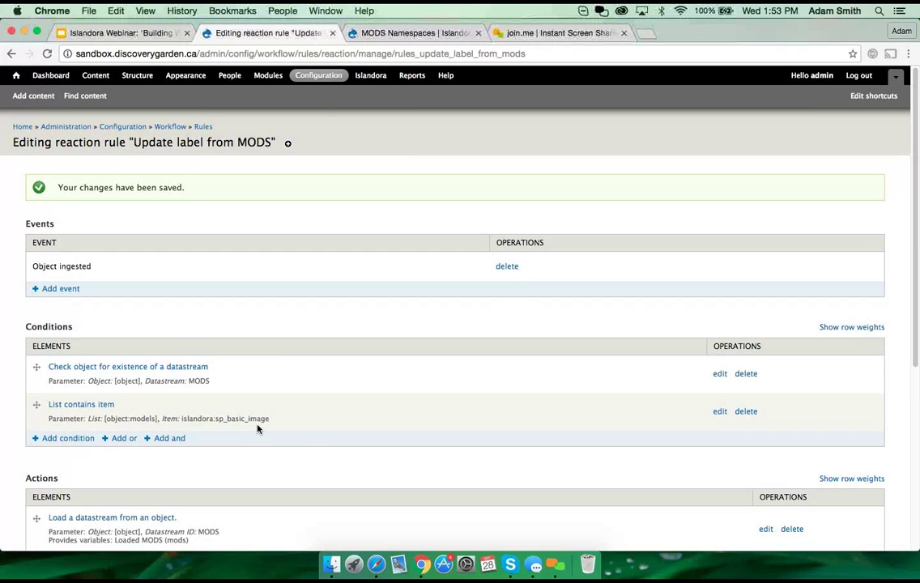
scroll(257, 427, "down", 5)
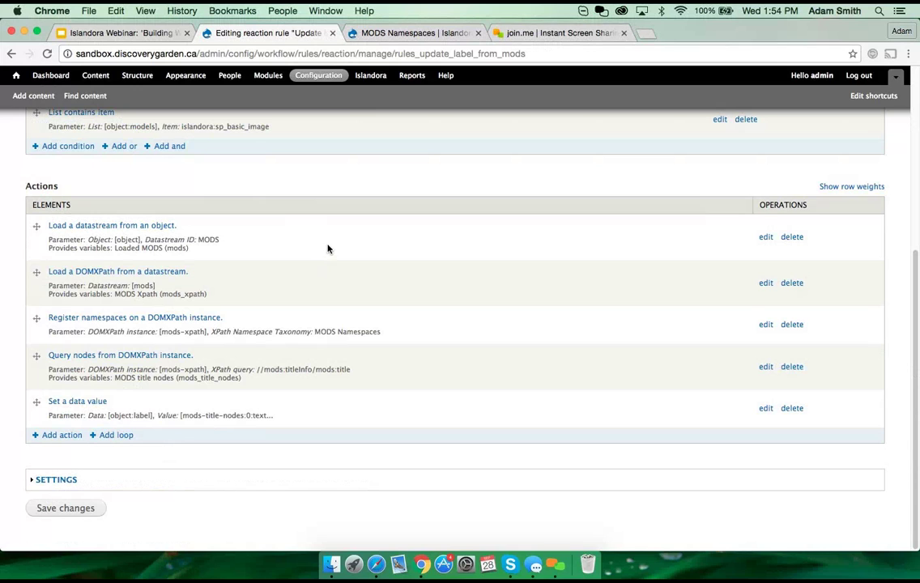
left_click(572, 34)
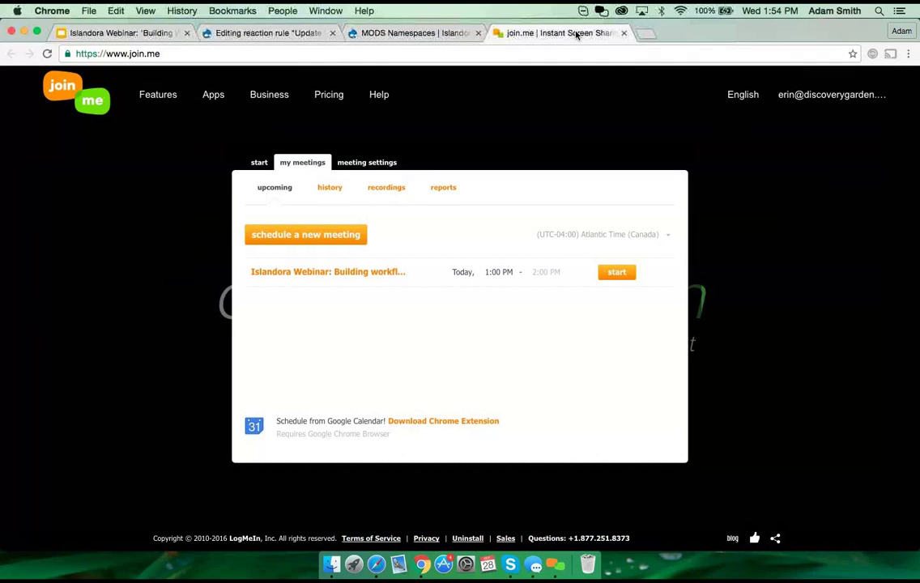
Step: Pass through the webinar slides back to the edited Update label from MODS rule
left_click(97, 34)
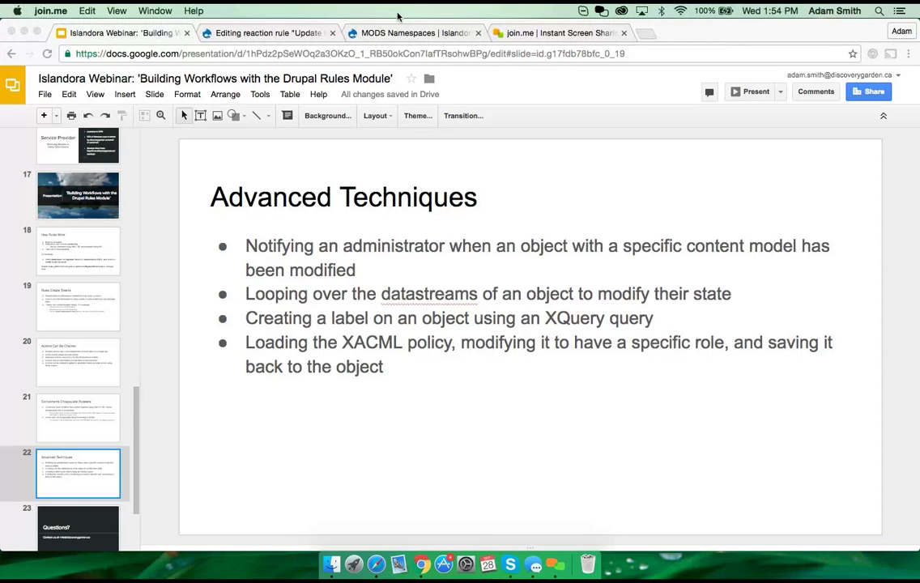
left_click(241, 35)
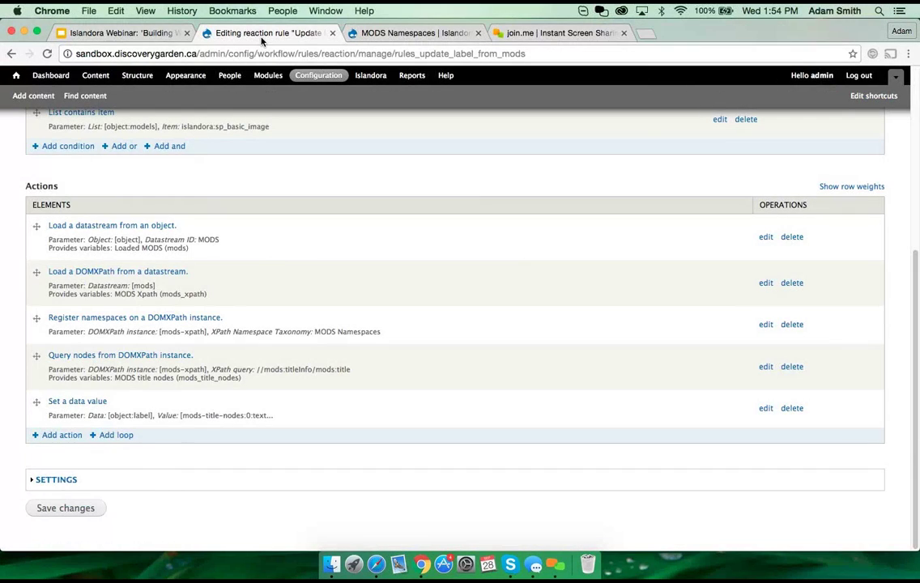
Step: Go back to the Rules overview, look over the active and inactive reaction rules, and begin a new rule
key("ctrl+Up")
left_click(413, 304)
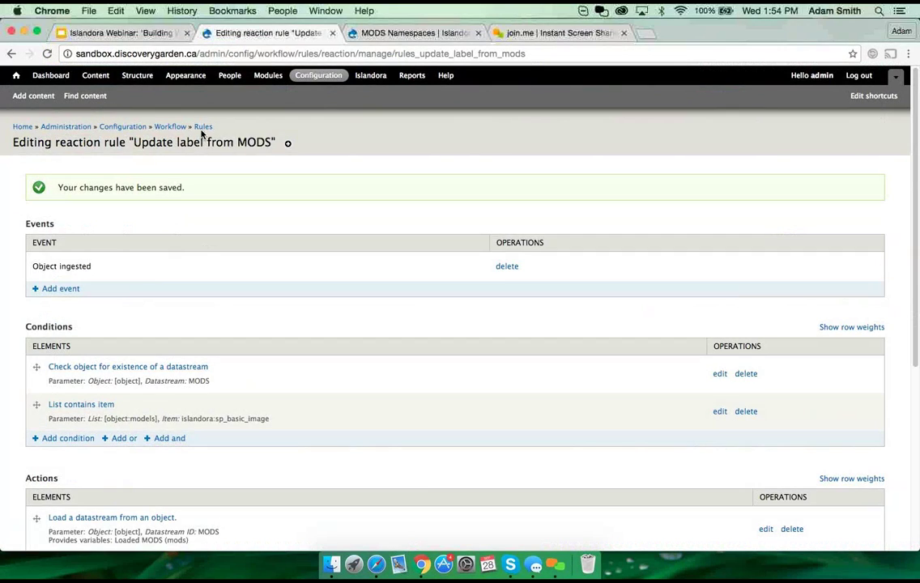
left_click(202, 127)
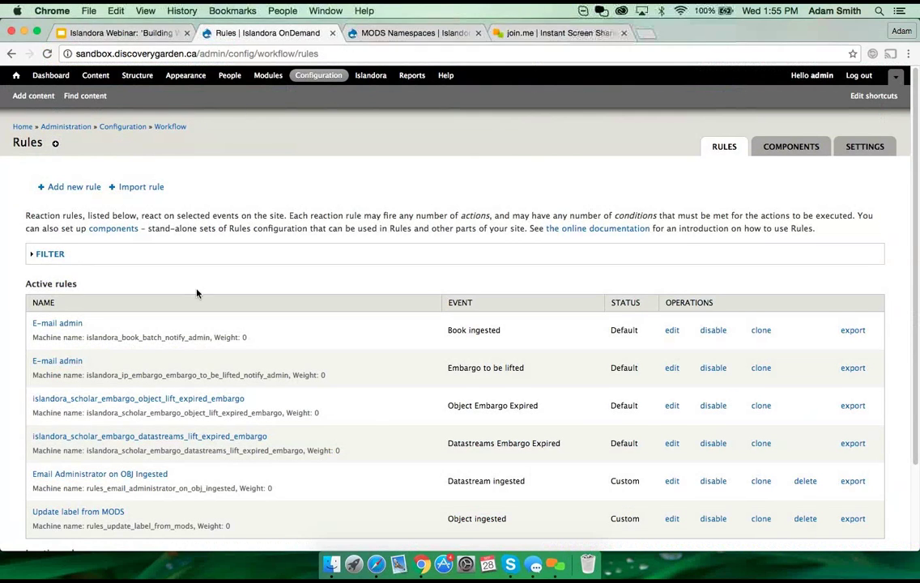
scroll(196, 294, "down", 2)
scroll(197, 294, "down", 2)
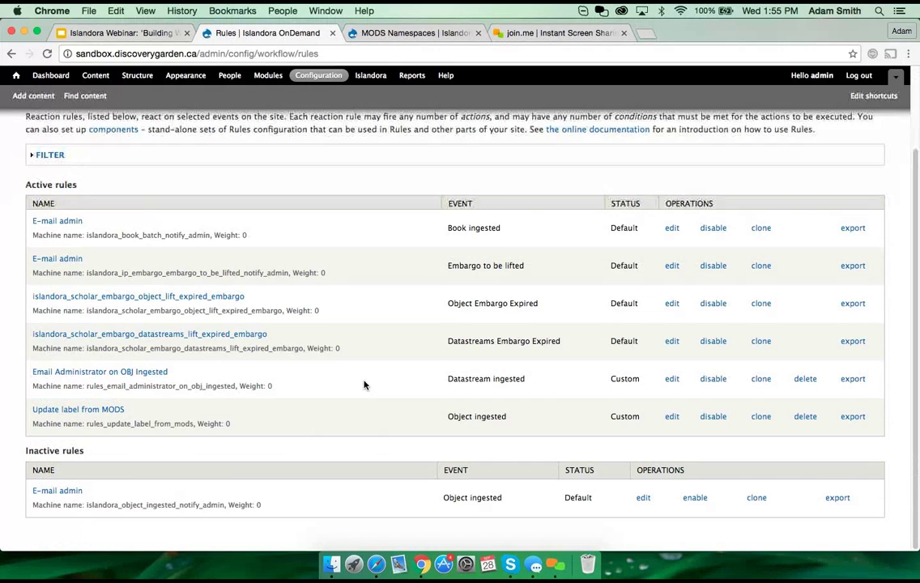
scroll(365, 384, "up", 3)
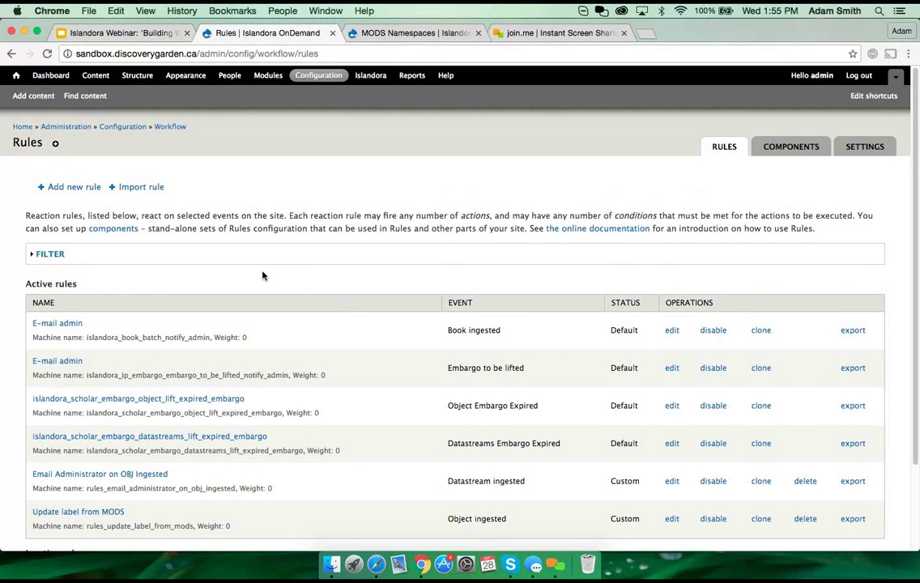
left_click(73, 188)
Step: Create and save a reaction rule named 'ghdjgfg' that reacts on Datastream ingested
left_click(110, 209)
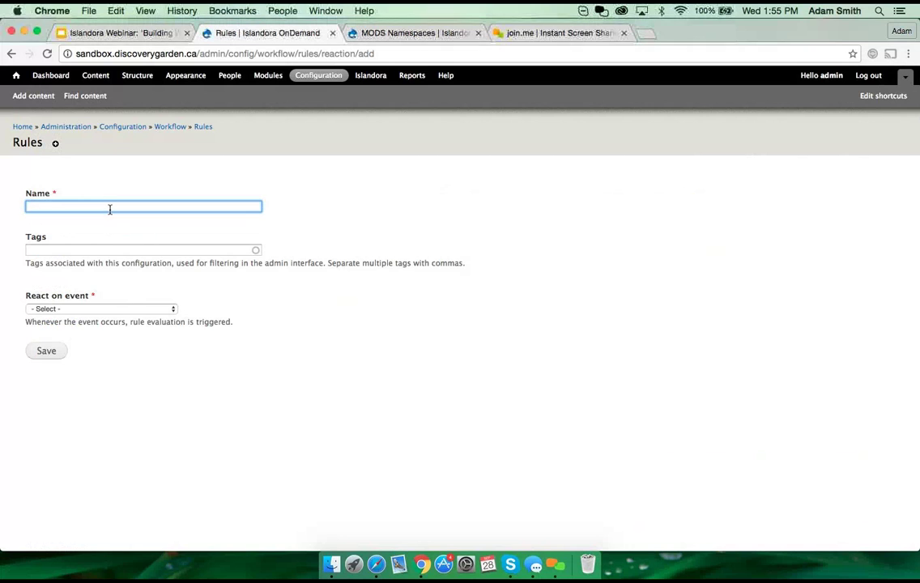
type("ghdjgfg")
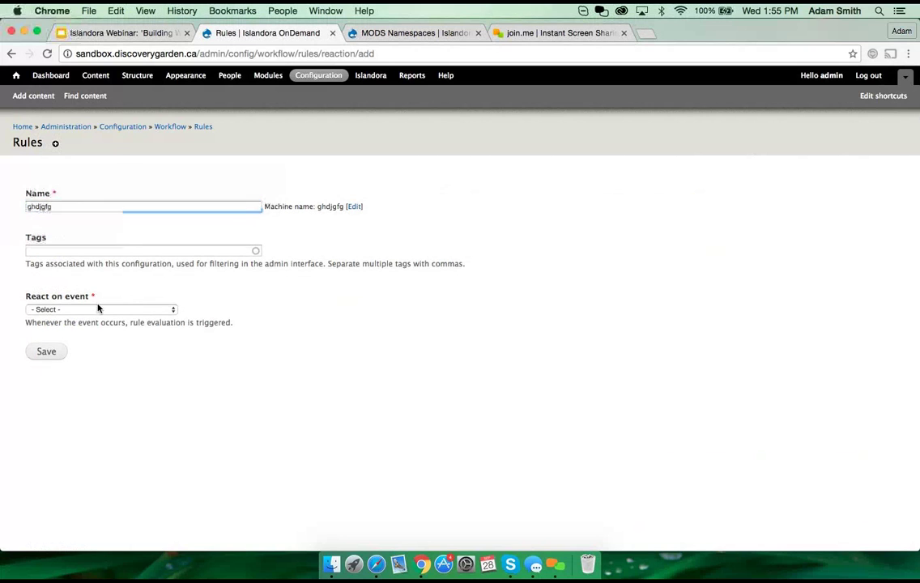
left_click(97, 309)
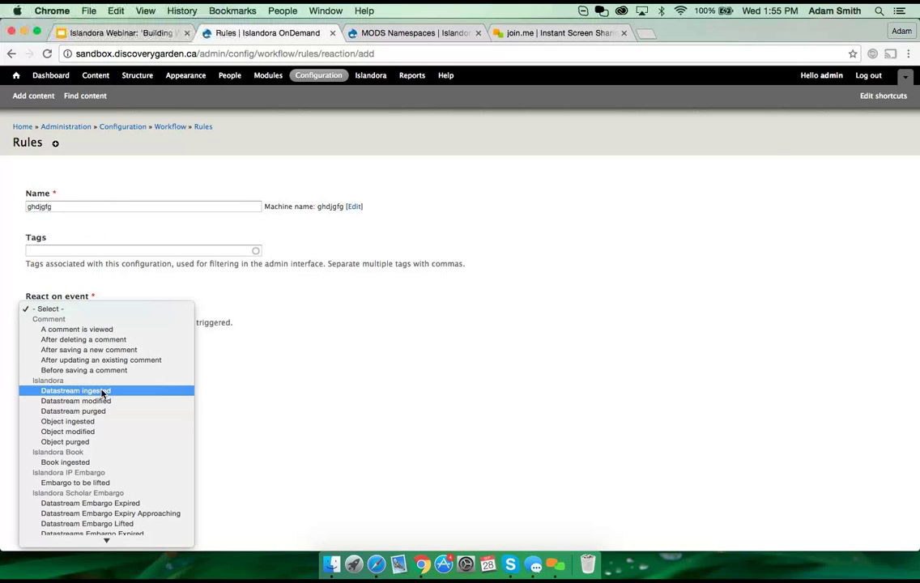
left_click(106, 392)
left_click(62, 356)
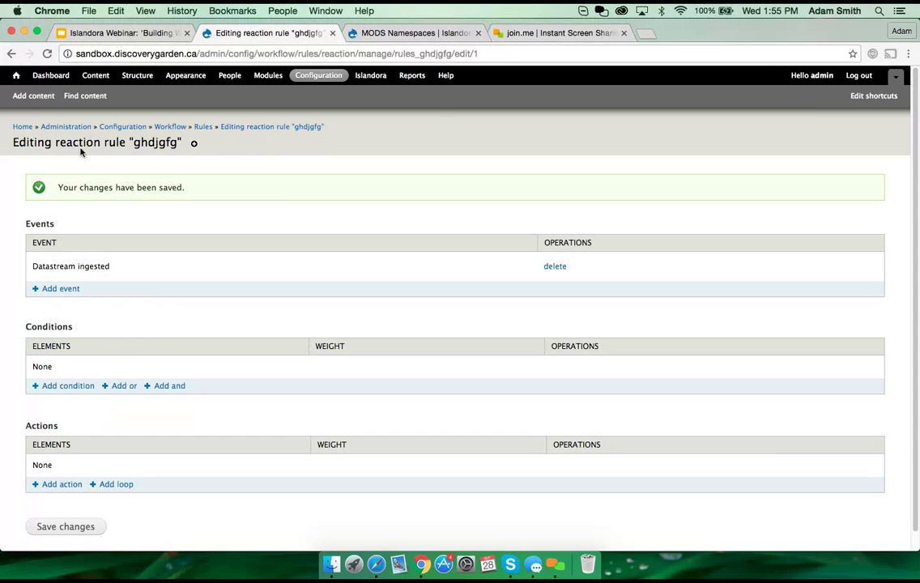
Step: Replace the rule's Datastream ingested event with Object ingested
left_click(561, 266)
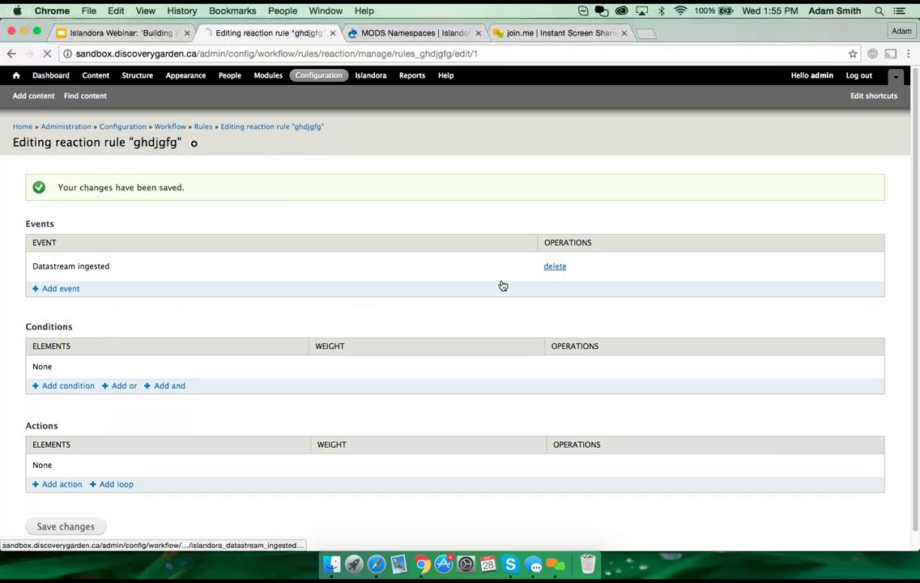
left_click(44, 200)
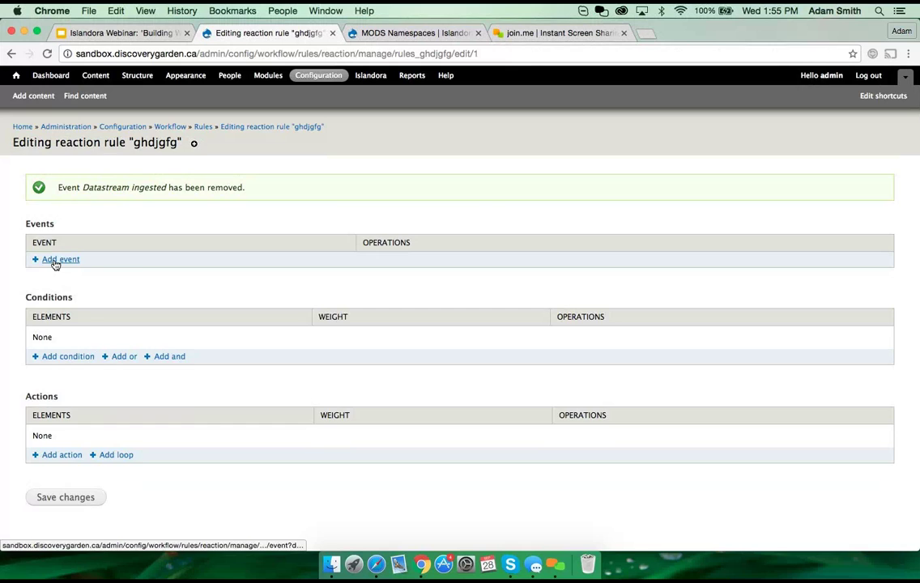
left_click(55, 260)
left_click(68, 220)
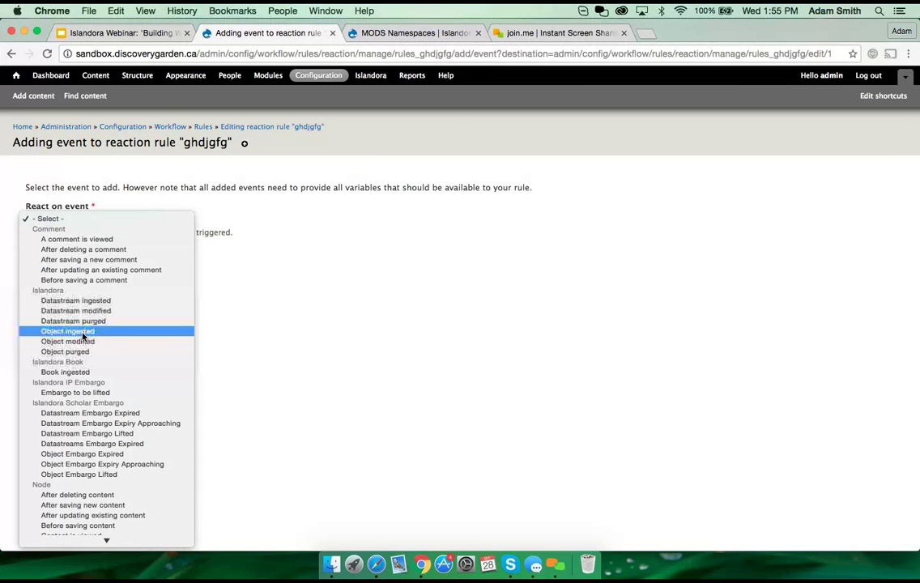
left_click(87, 330)
left_click(61, 260)
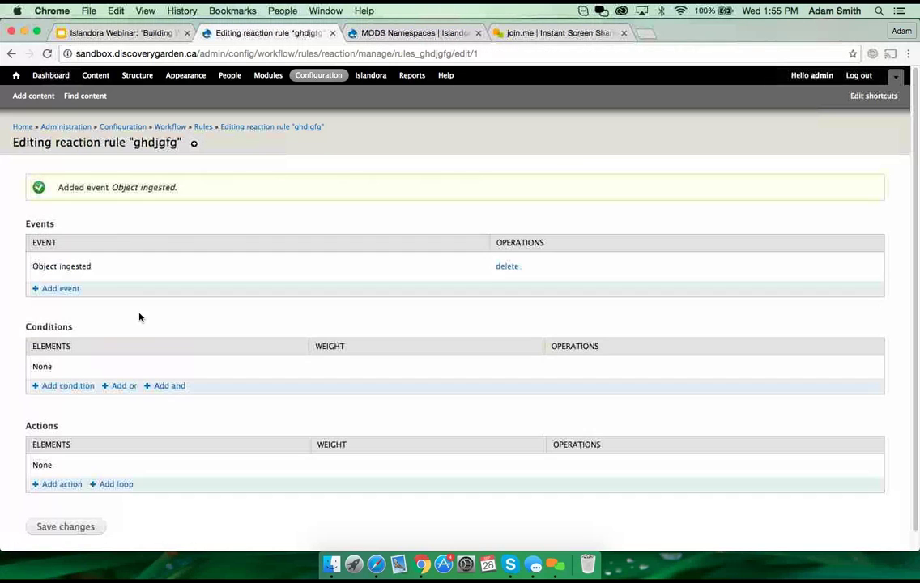
left_click(65, 385)
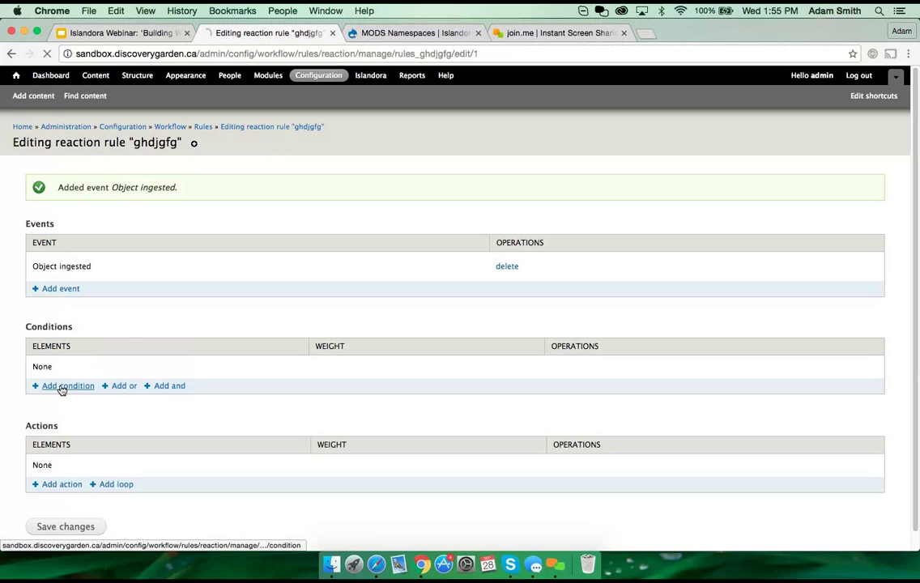
left_click(95, 207)
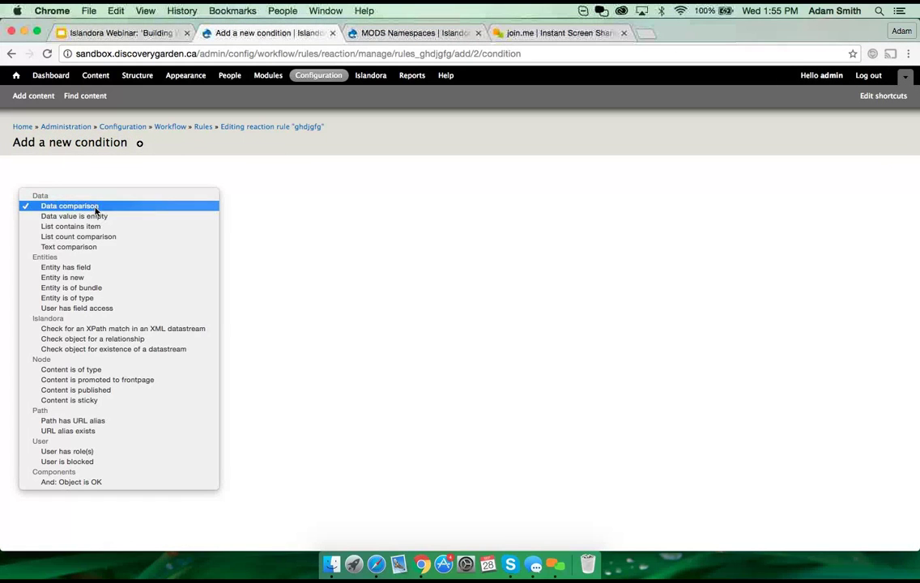
Step: Try a 'Load a datastream from an object' action on the ingested object, then abandon it for the rules list
left_click(327, 227)
left_click(12, 55)
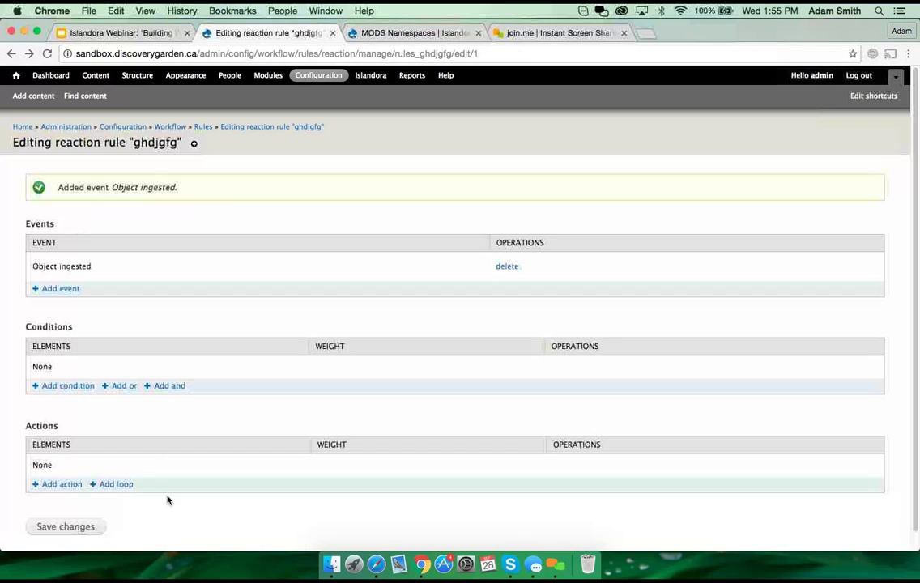
left_click(67, 486)
left_click(78, 206)
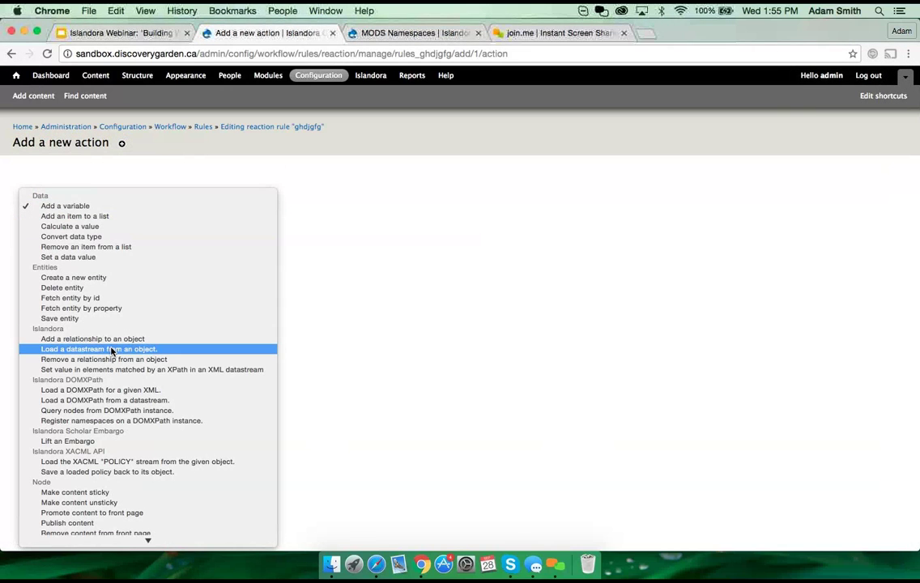
key("Escape")
key("l")
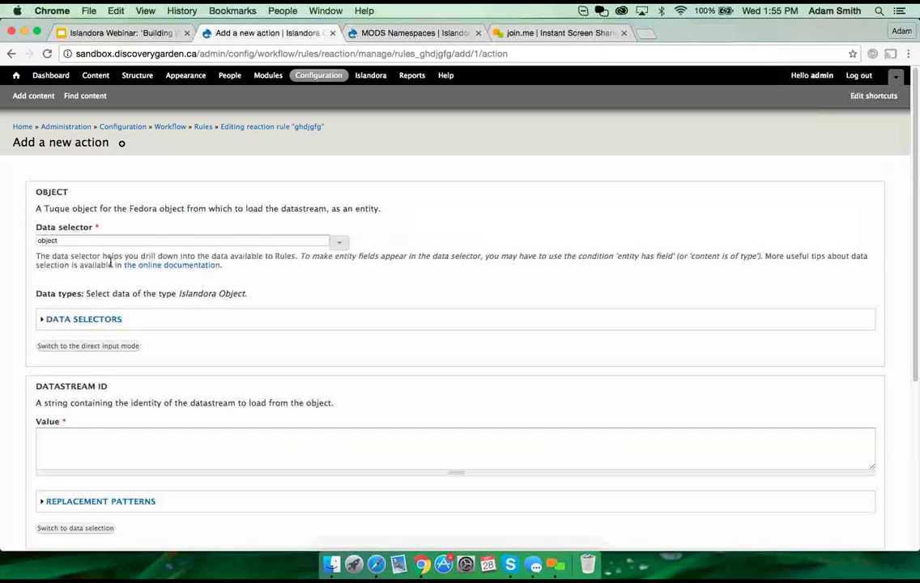
left_click(87, 240)
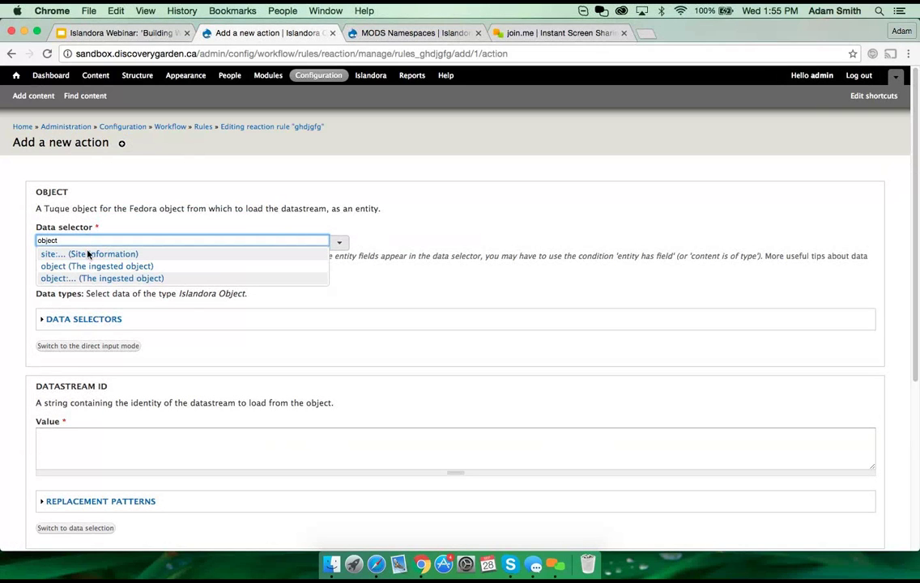
left_click(80, 279)
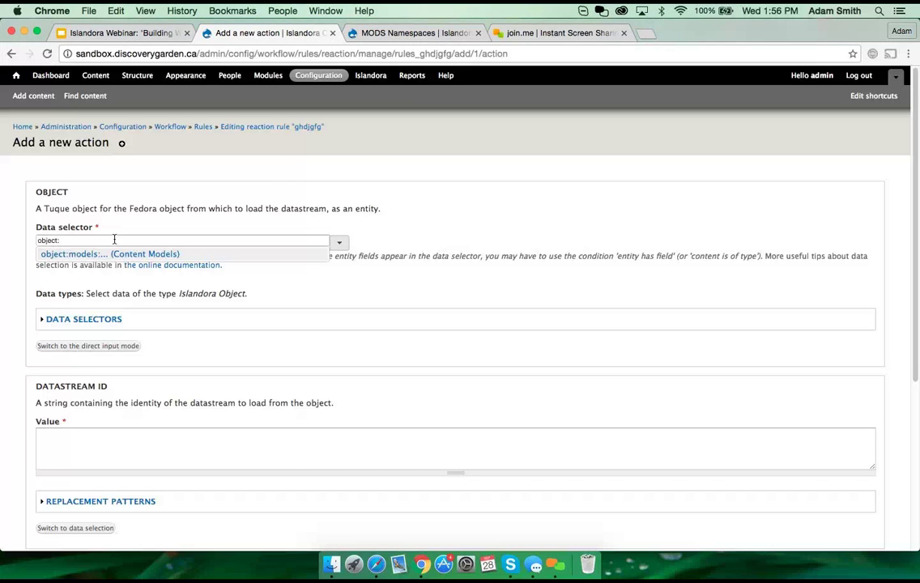
left_click(207, 127)
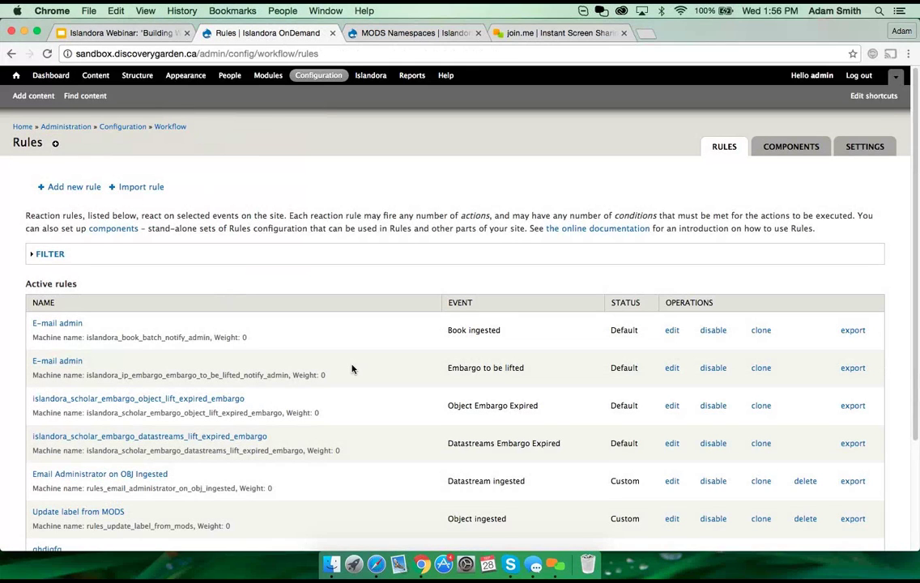
scroll(486, 372, "down", 3)
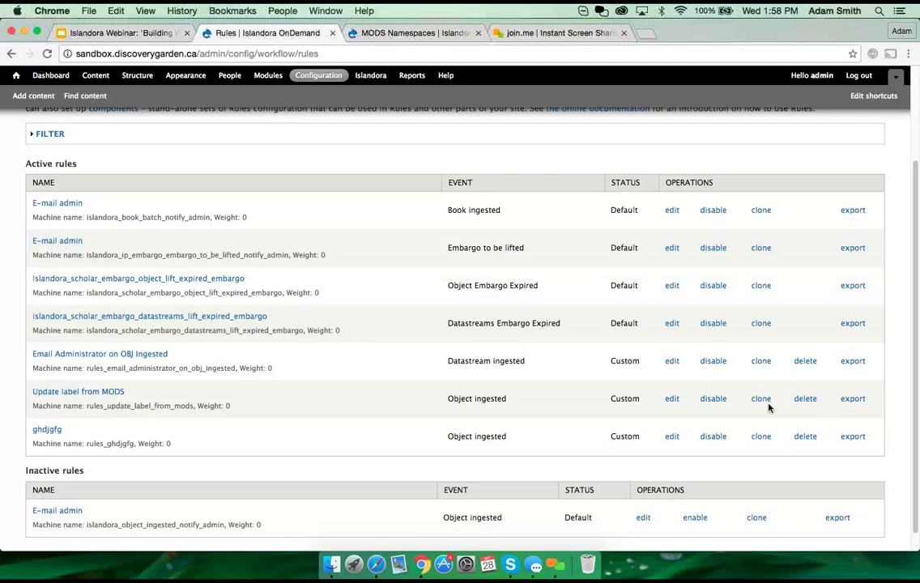
left_click(854, 401)
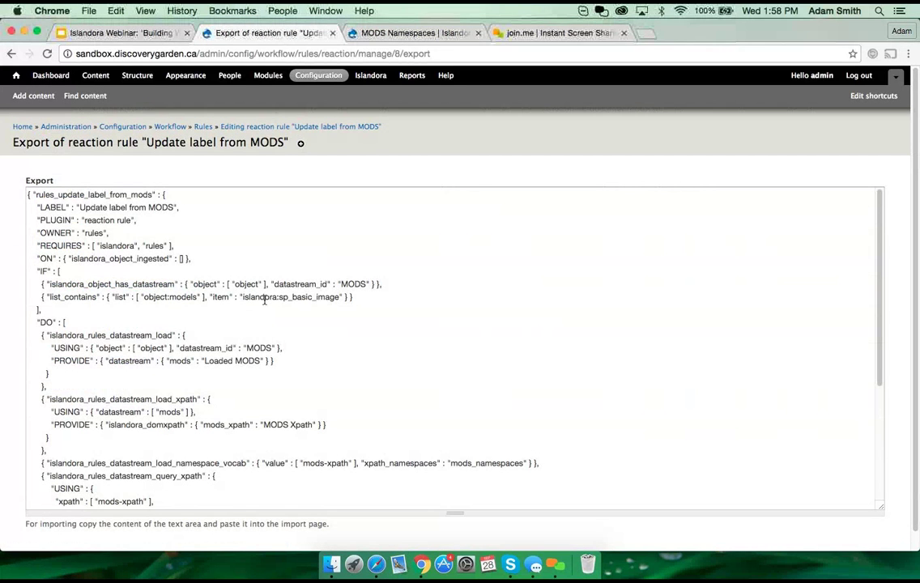
Step: Review the exported code of the Update label from MODS rule
scroll(219, 258, "down", 10)
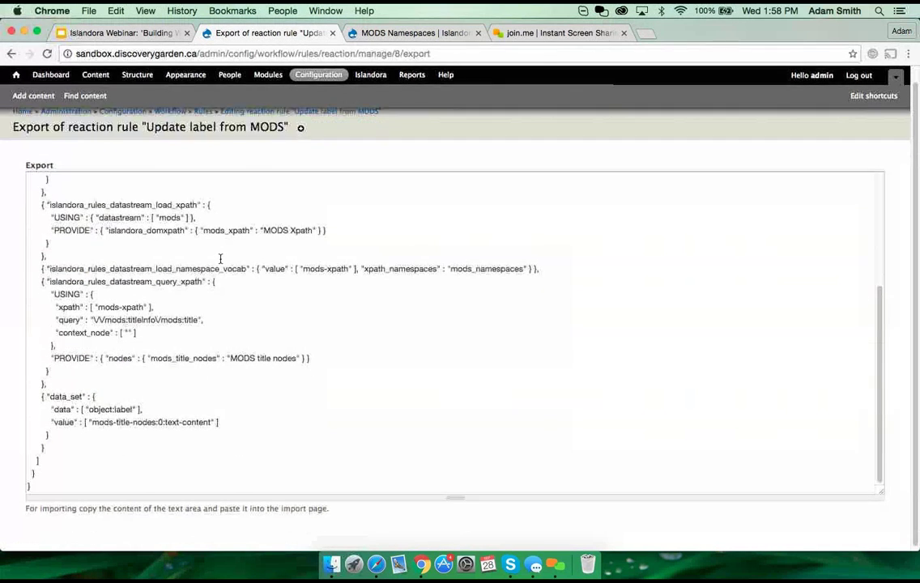
scroll(220, 258, "up", 10)
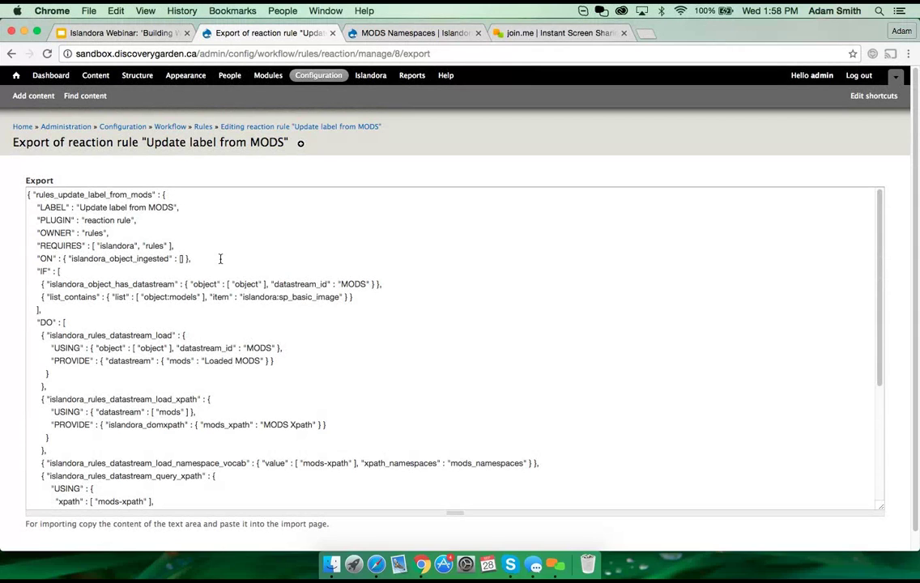
scroll(220, 259, "down", 10)
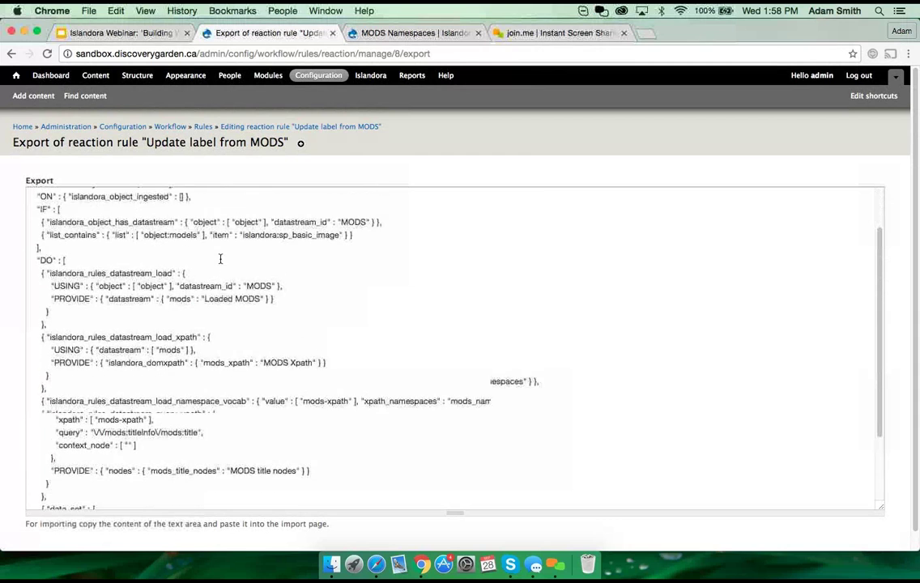
scroll(220, 258, "up", 10)
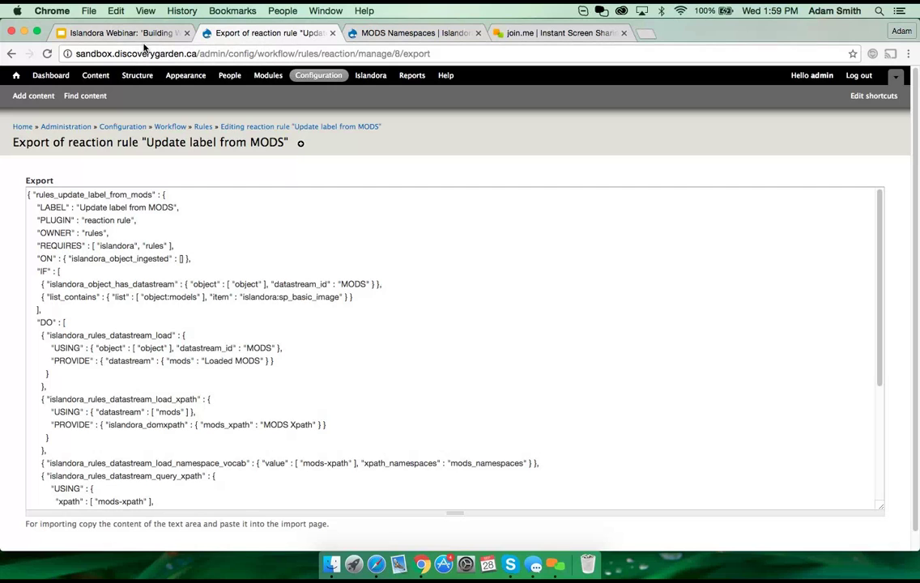
Step: Show the 'Join us at our next event' slide in the webinar deck
left_click(123, 31)
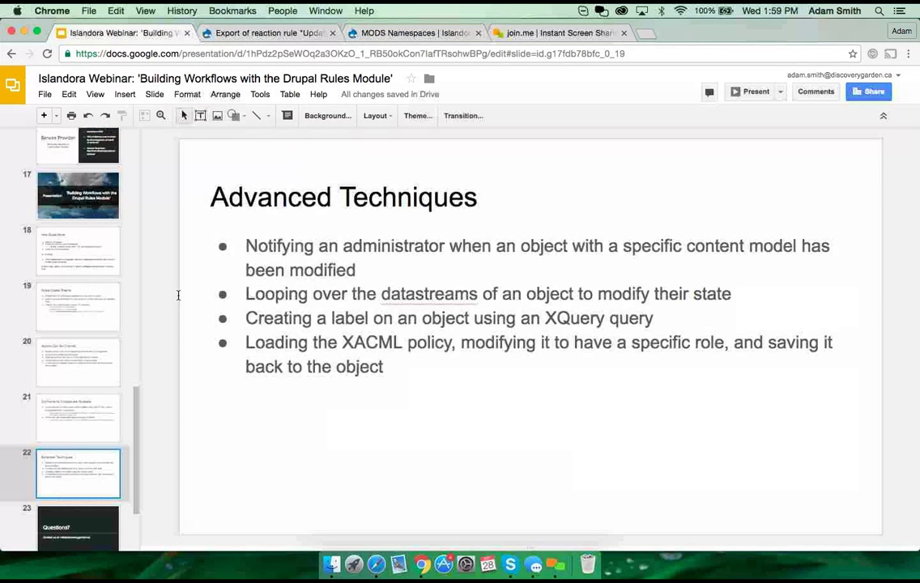
scroll(95, 396, "down", 3)
left_click(78, 466)
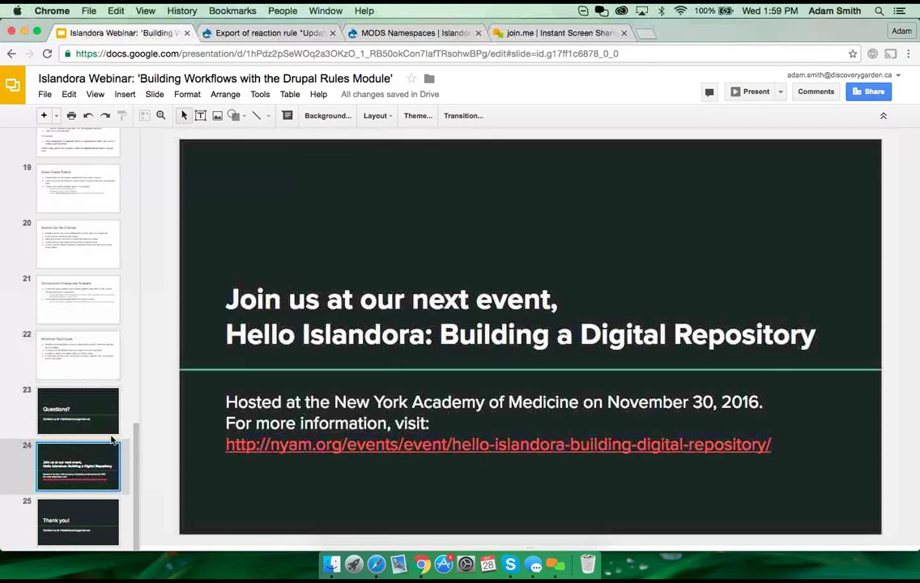